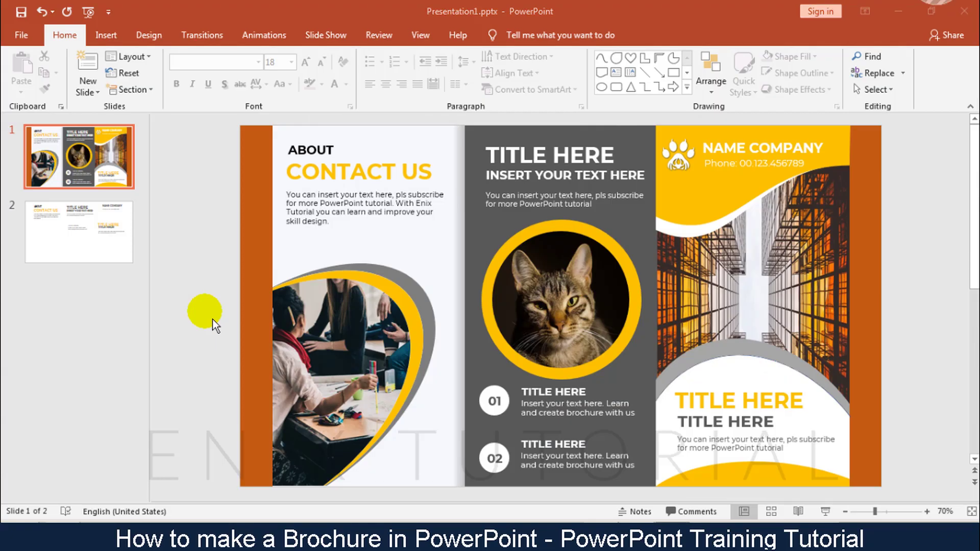
Insert a new slide after the first slide.
right_click(144, 207)
left_click(166, 241)
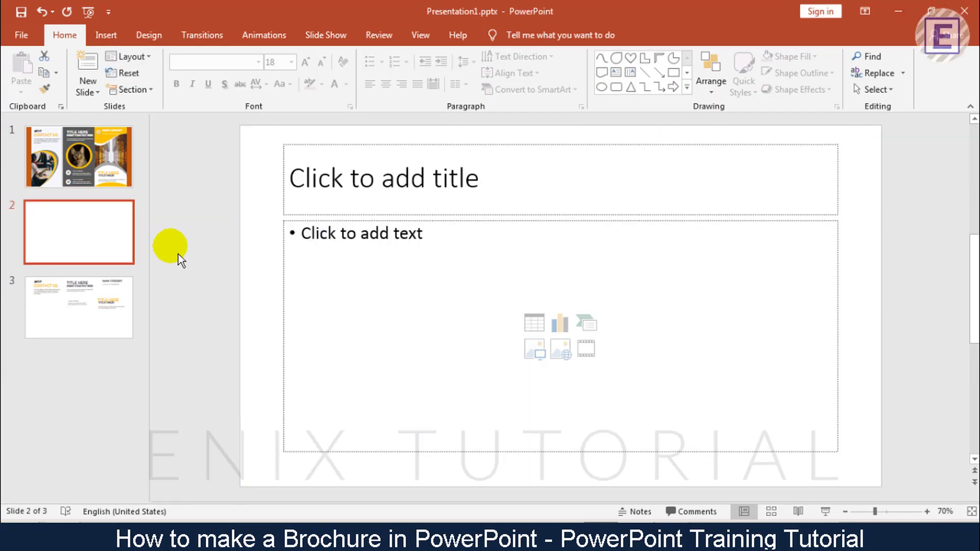
left_click(845, 511)
left_click(845, 511)
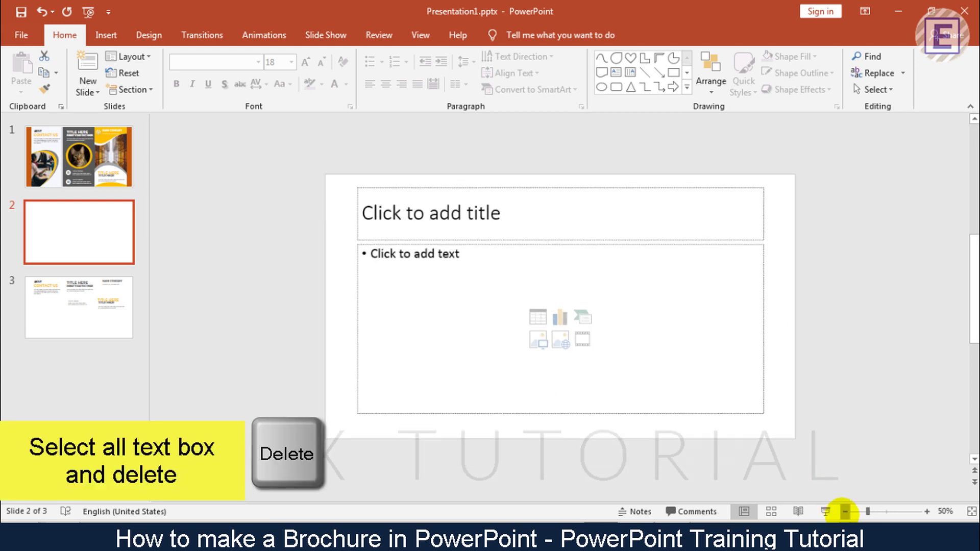
Select both placeholders on the new slide and delete them.
left_click_drag(286, 137, 858, 472)
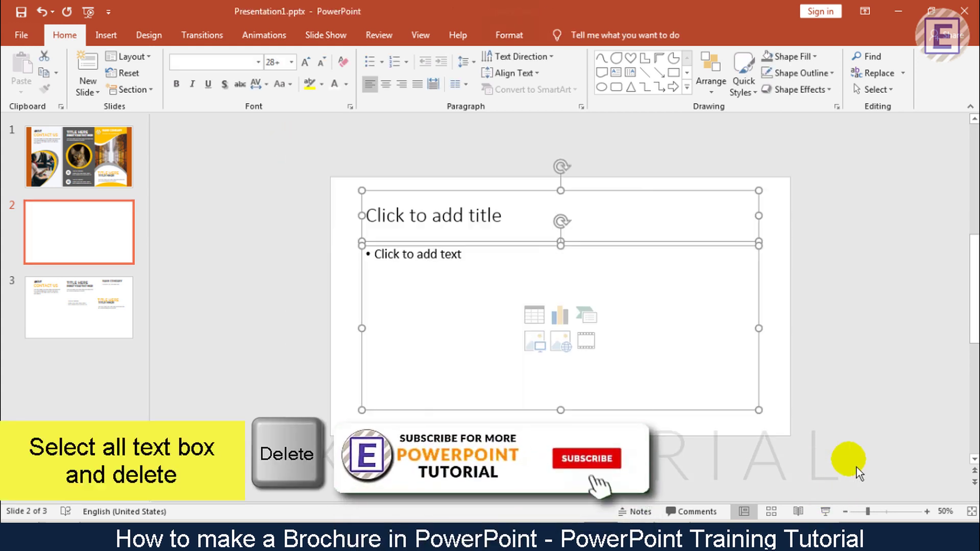
key("Delete")
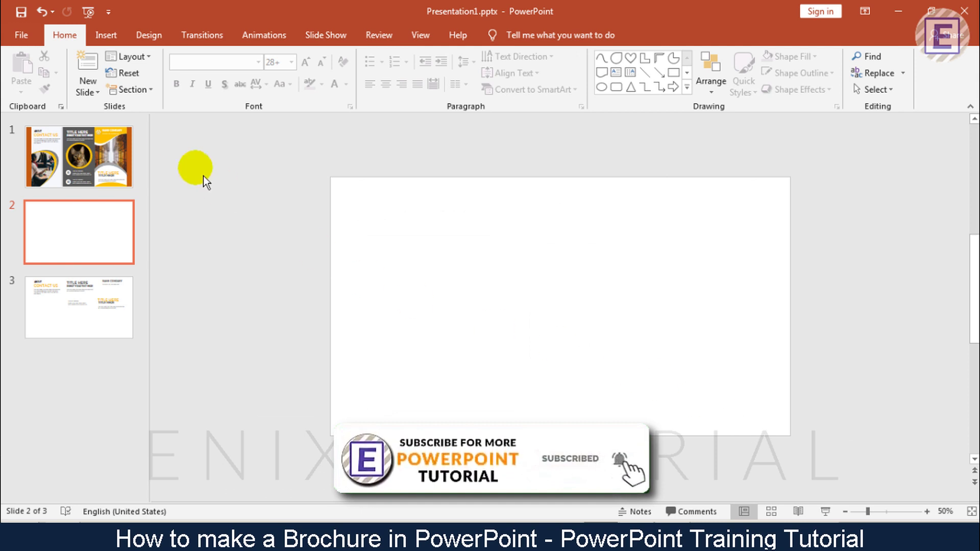
left_click(106, 35)
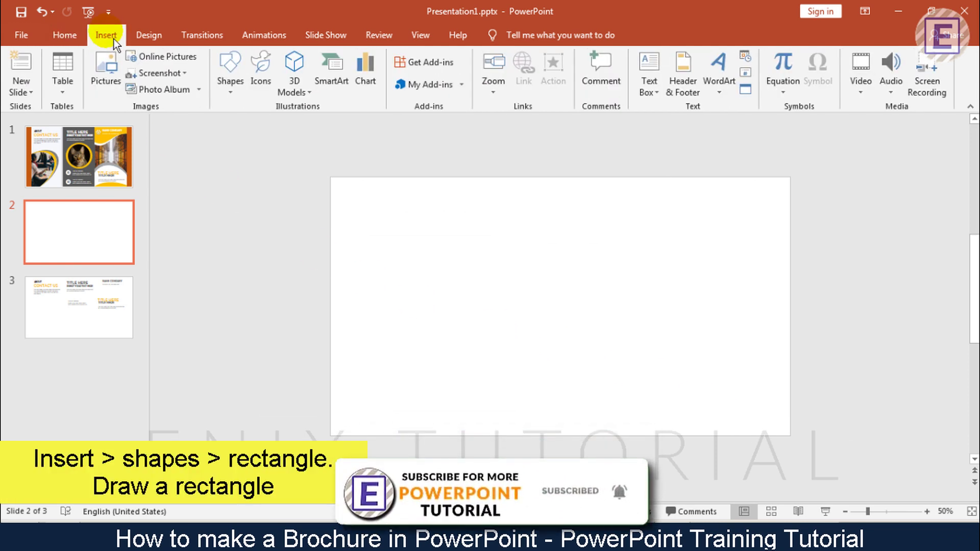
Draw a tall blue rectangle on the left side of slide 2.
left_click(228, 88)
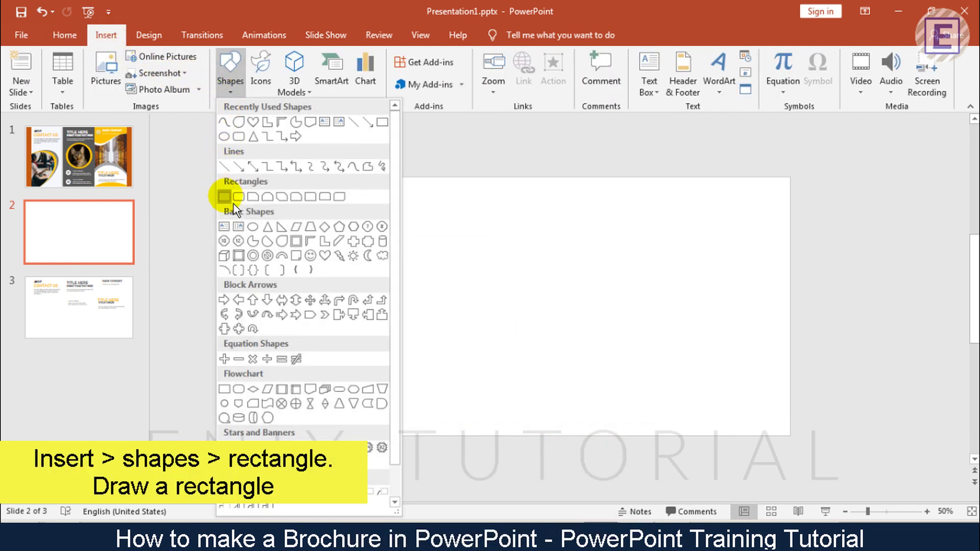
left_click(224, 197)
mouse_move(354, 178)
left_mouse_down()
mouse_move(387, 219)
mouse_move(494, 444)
mouse_move(489, 437)
left_mouse_up()
Duplicate the rectangle twice into three side-by-side panels and centre them on the slide.
key("ctrl+d")
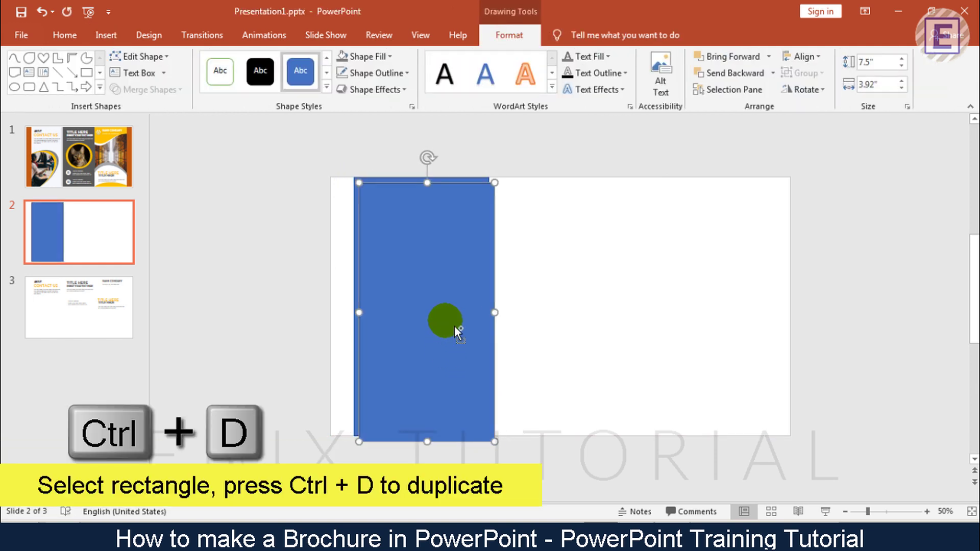
mouse_move(438, 324)
left_mouse_down()
mouse_move(580, 322)
mouse_move(569, 323)
left_mouse_up()
key("ctrl+d")
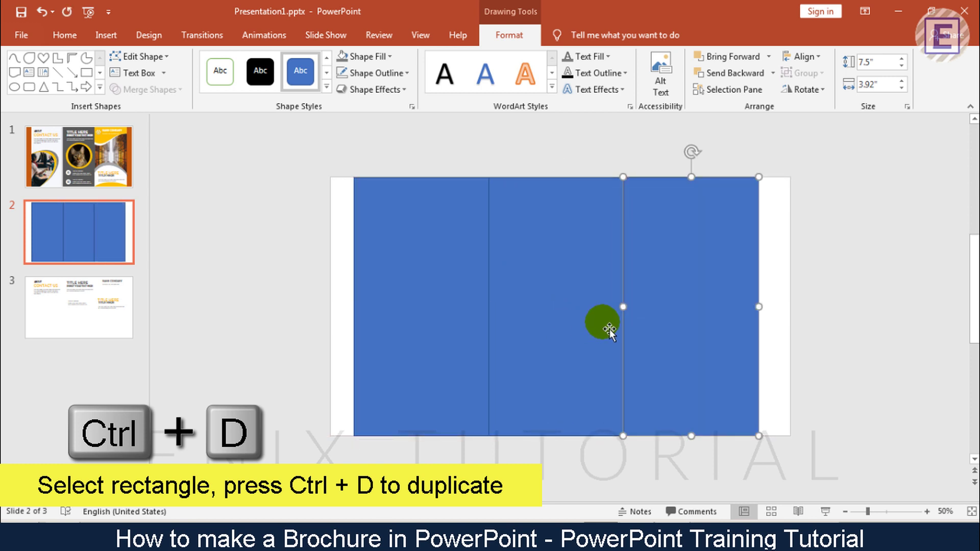
left_click(845, 377)
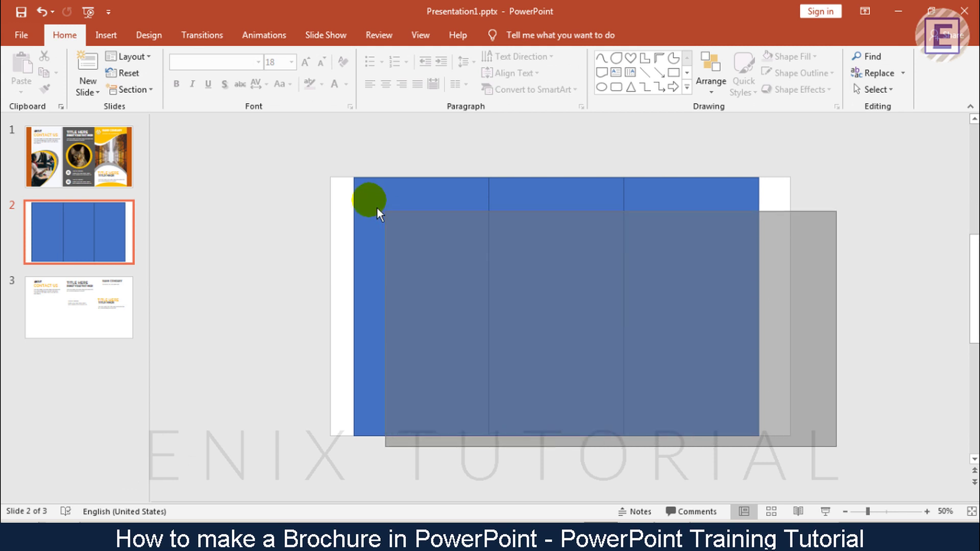
left_click_drag(770, 426, 295, 147)
left_click_drag(409, 232, 415, 236)
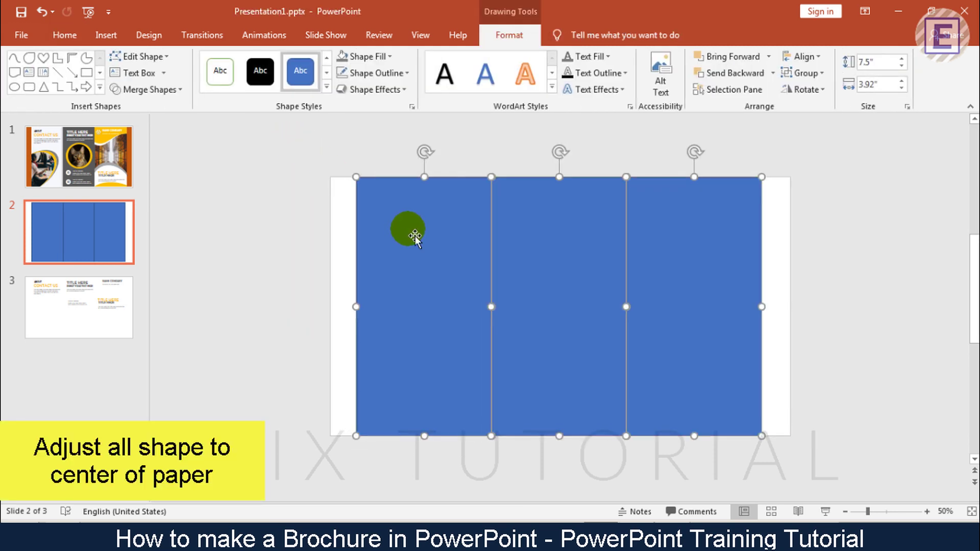
left_click(292, 251)
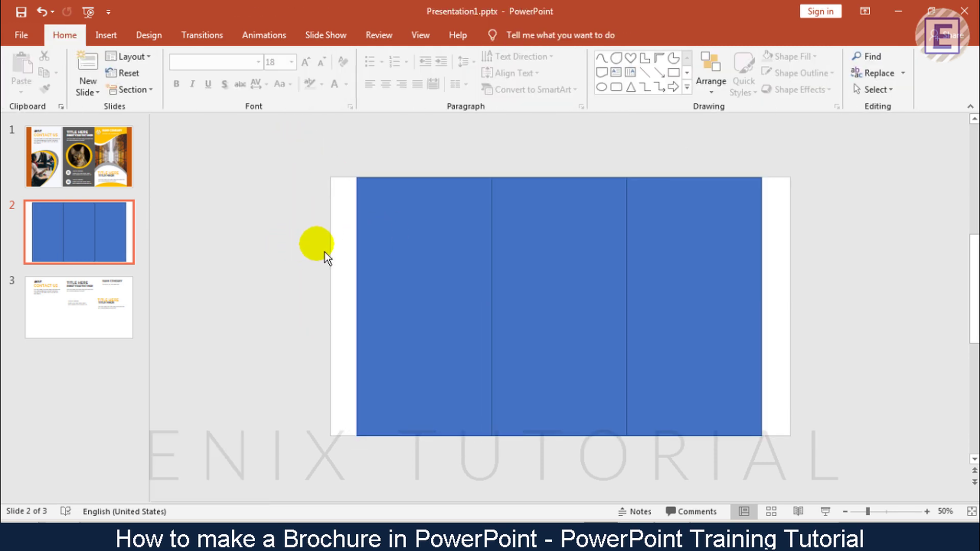
left_click(395, 251)
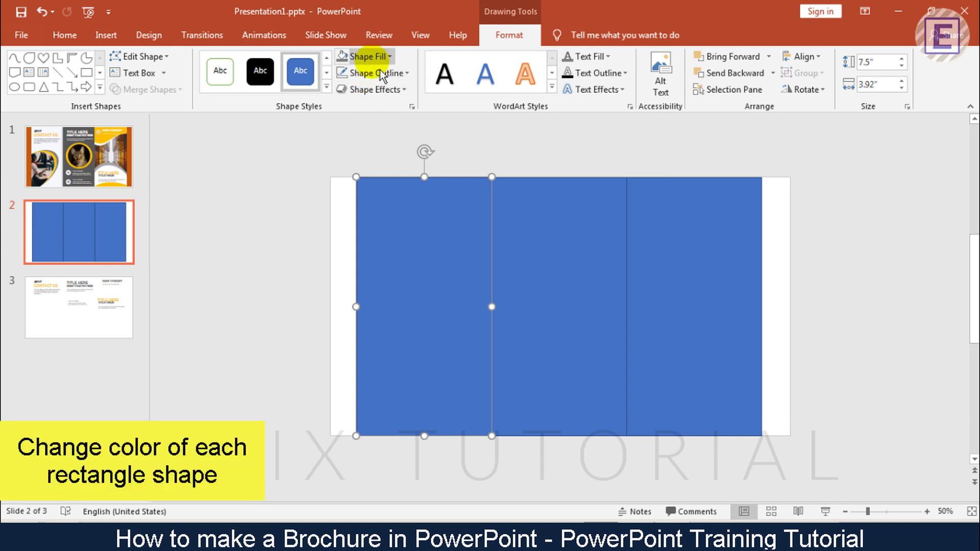
Fill the left rectangle white, the middle one grey and the right one gold.
left_click(377, 57)
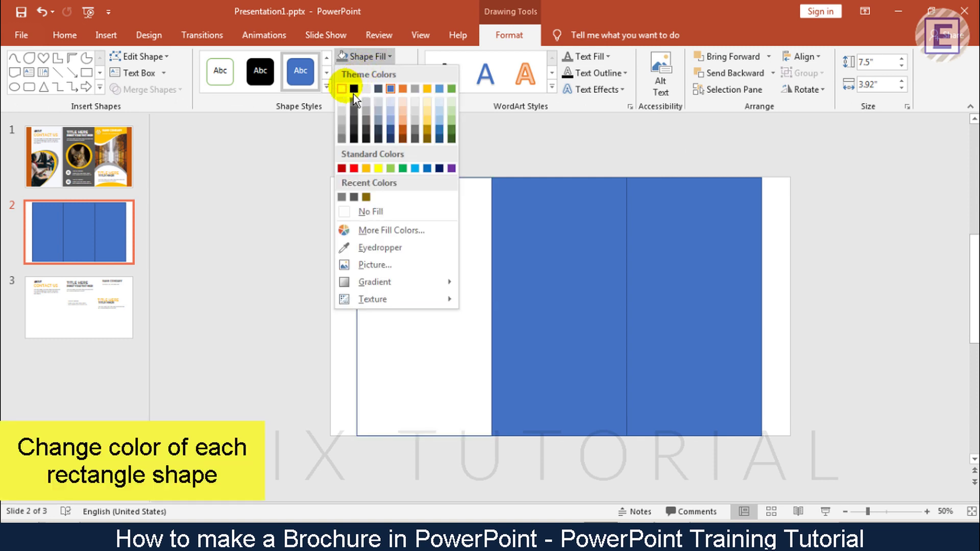
left_click(341, 89)
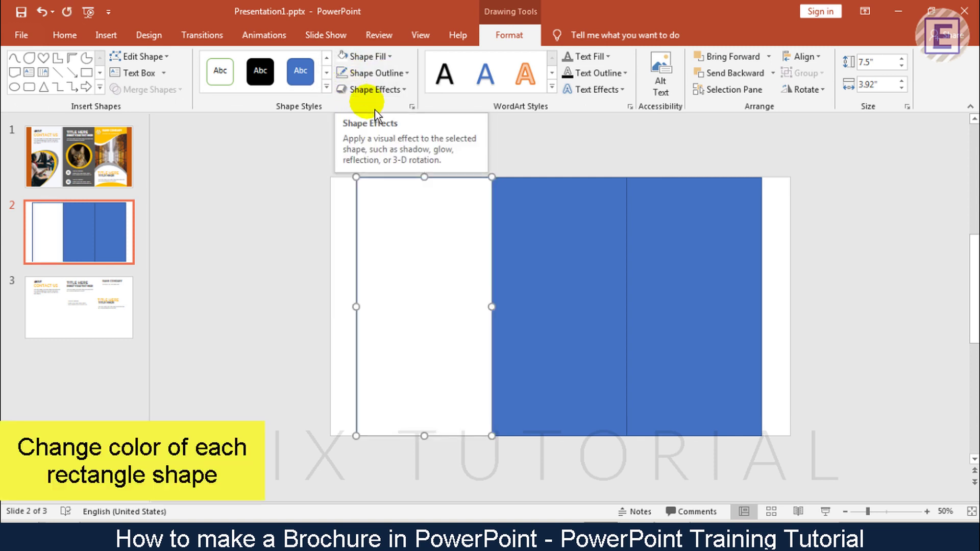
left_click(546, 218)
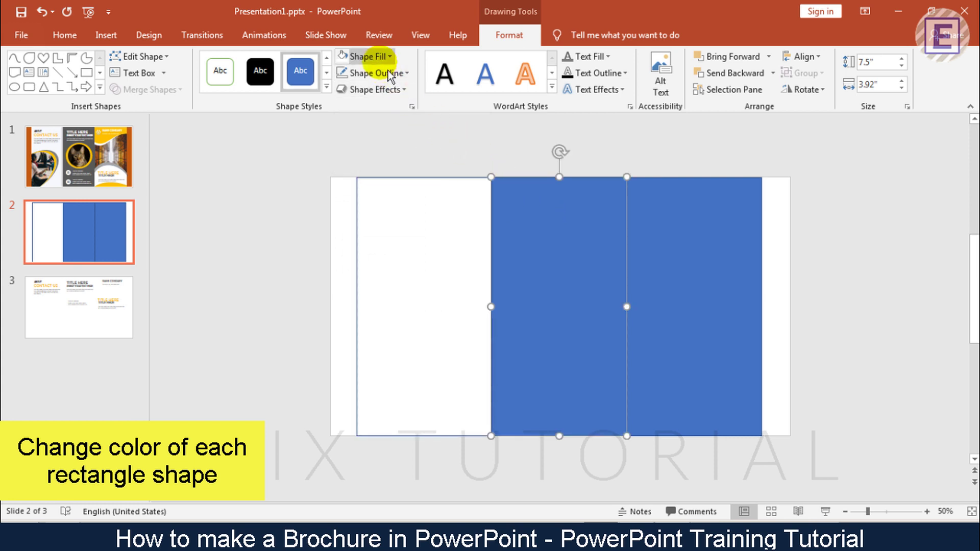
left_click(380, 56)
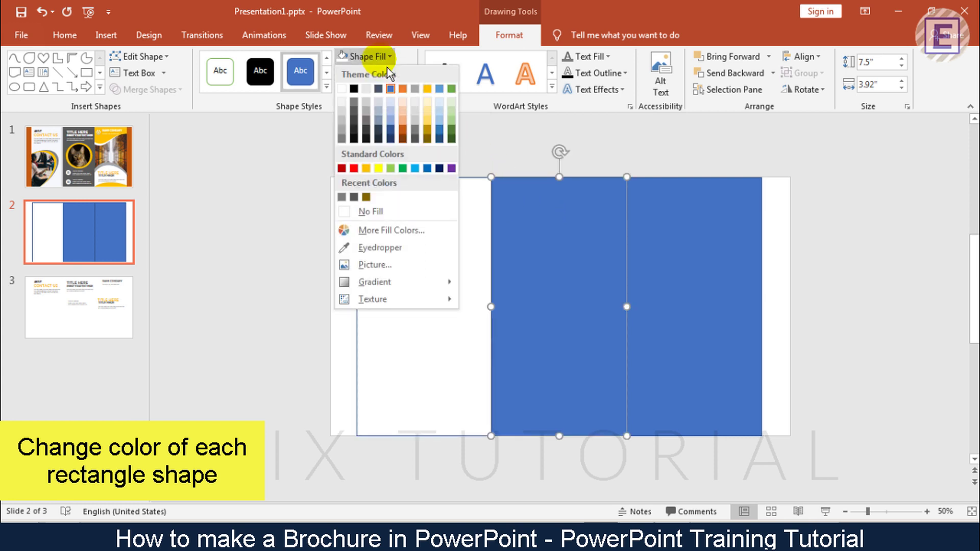
left_click(362, 109)
left_click(703, 240)
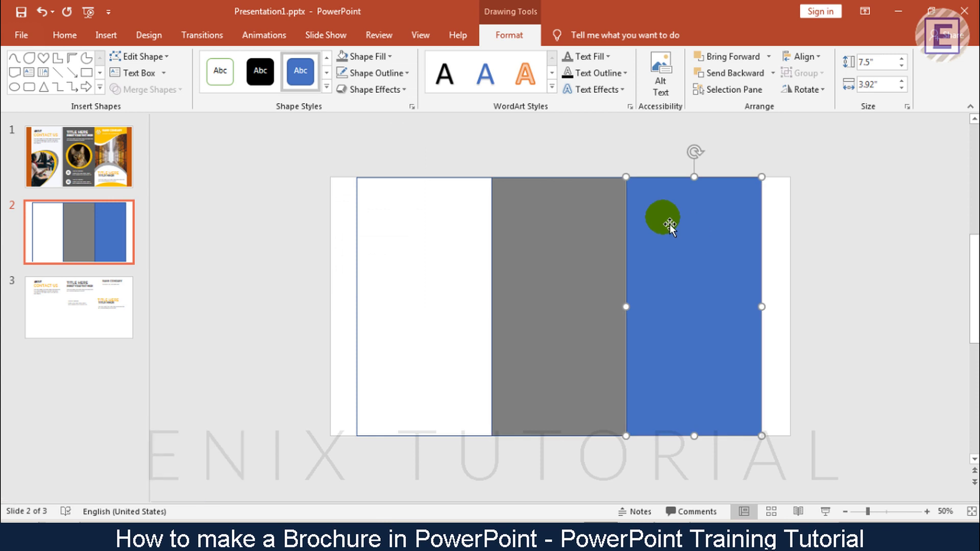
left_click(383, 57)
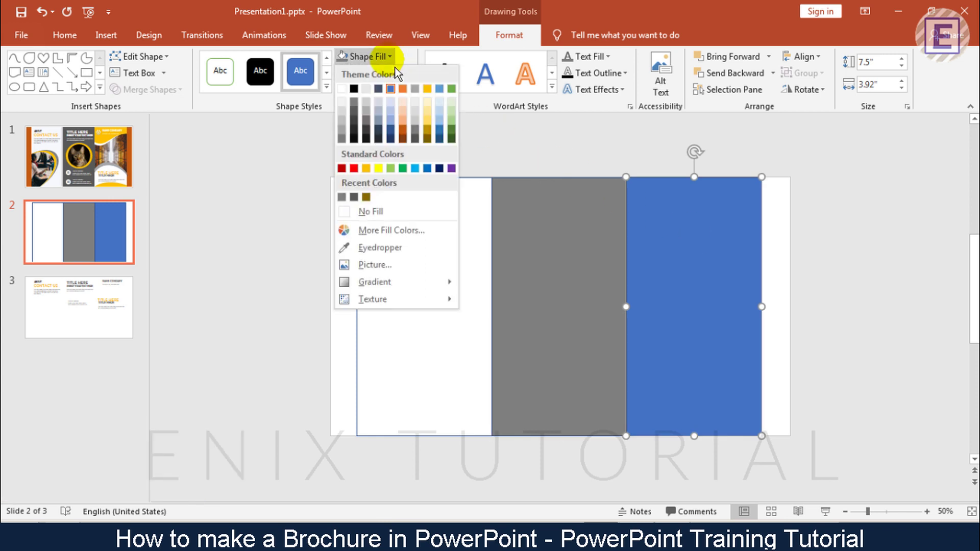
left_click(366, 169)
left_click(271, 250)
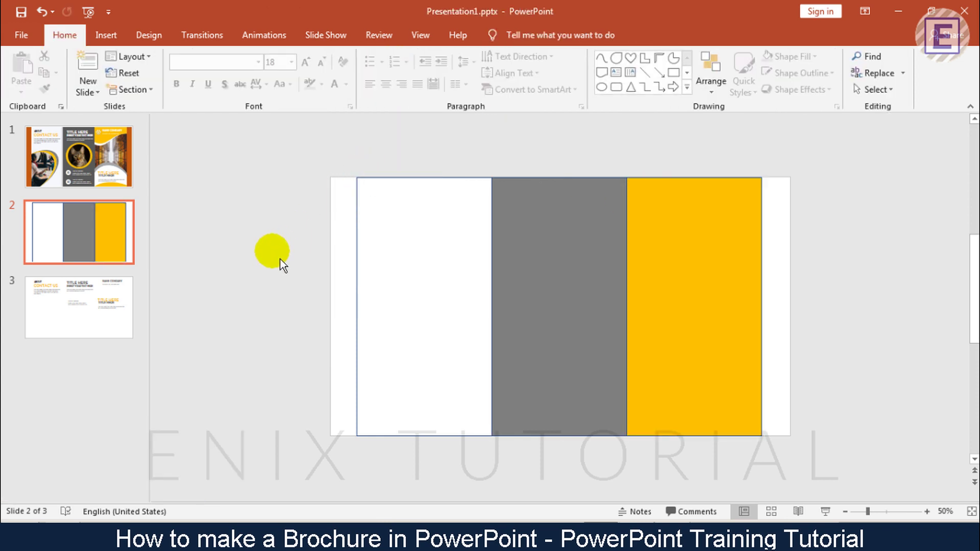
Draw a tall oval, rotate it, and move it over the white panel's lower-left corner.
left_click(108, 36)
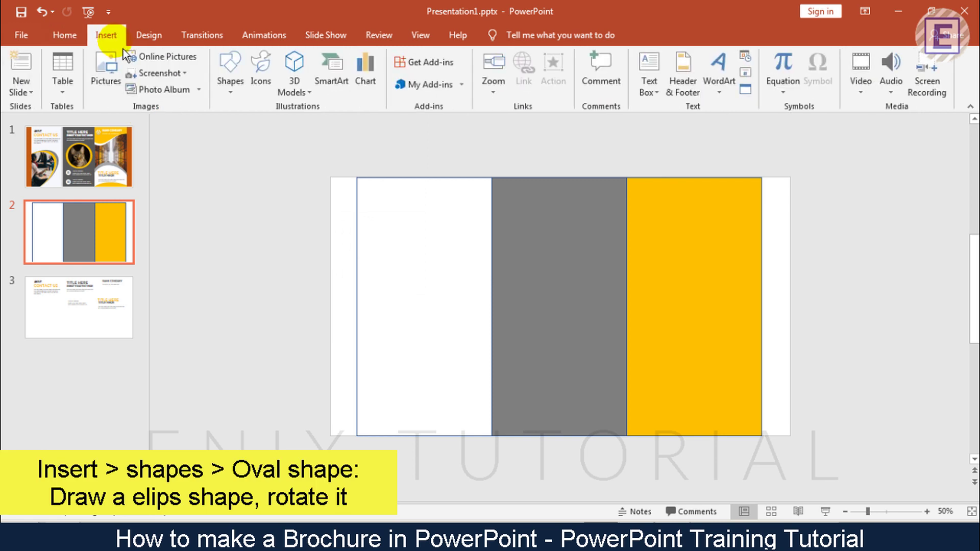
left_click(229, 89)
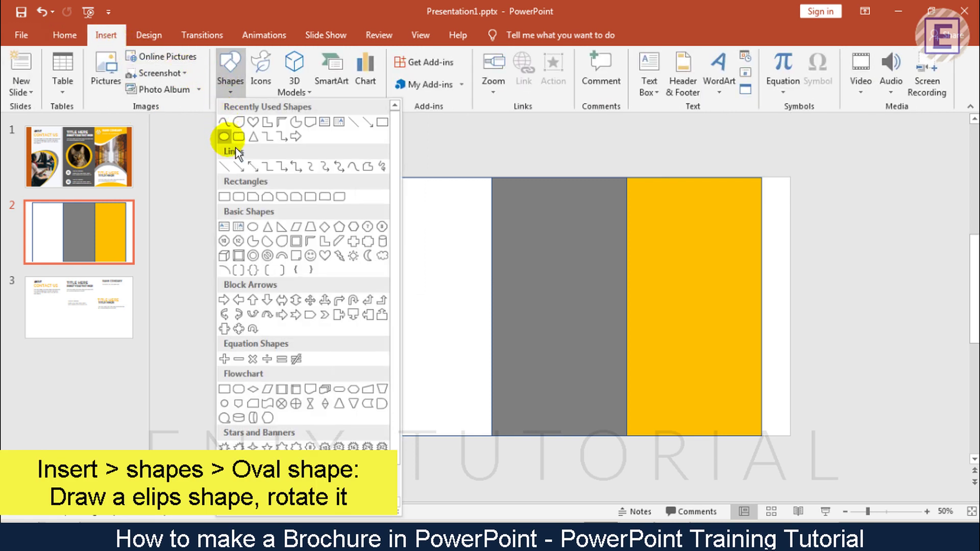
left_click(254, 227)
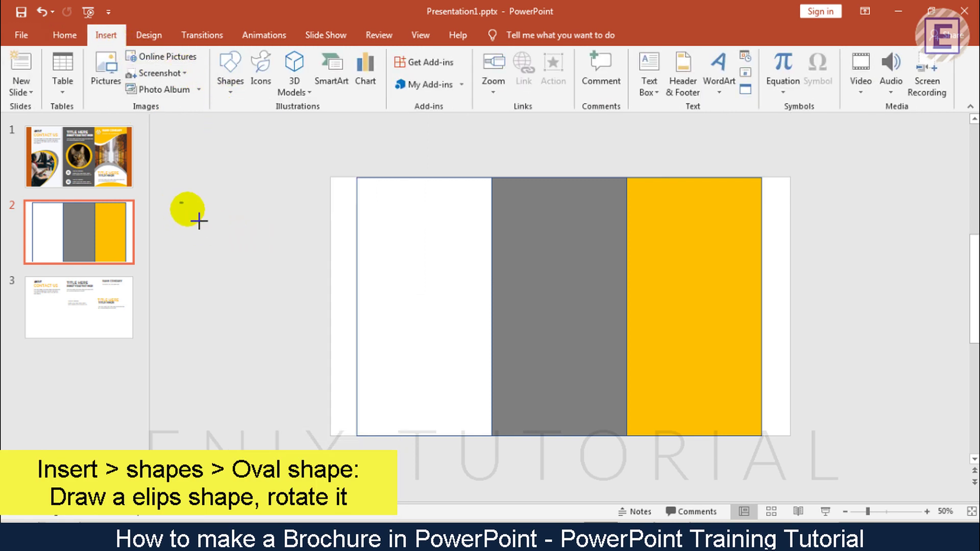
left_click_drag(199, 221, 348, 445)
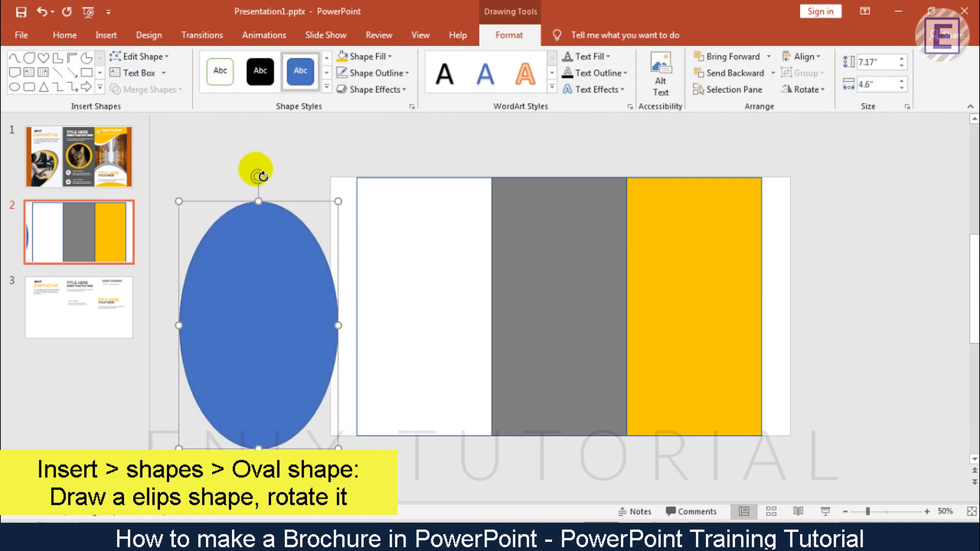
left_click_drag(258, 172, 378, 241)
left_click_drag(339, 291, 409, 346)
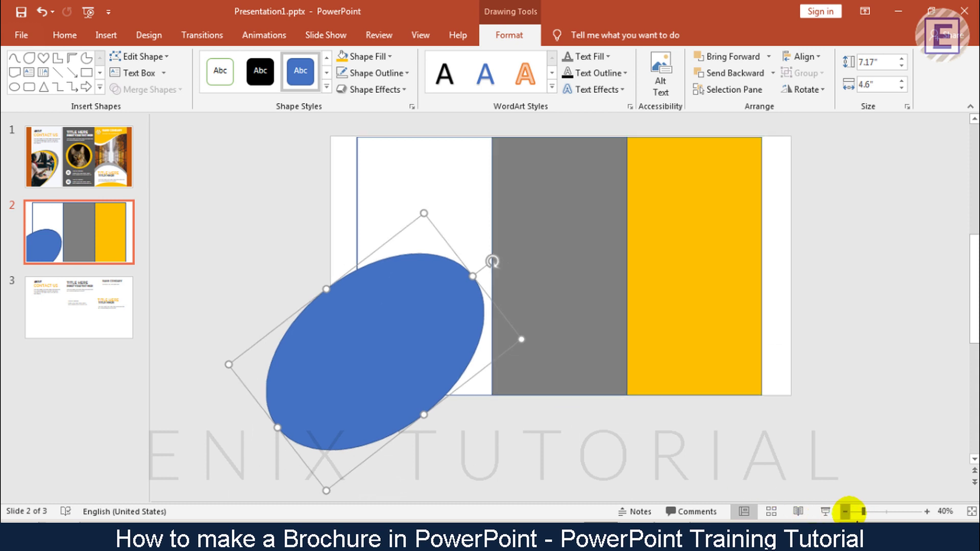
left_click(845, 511)
left_click(303, 283)
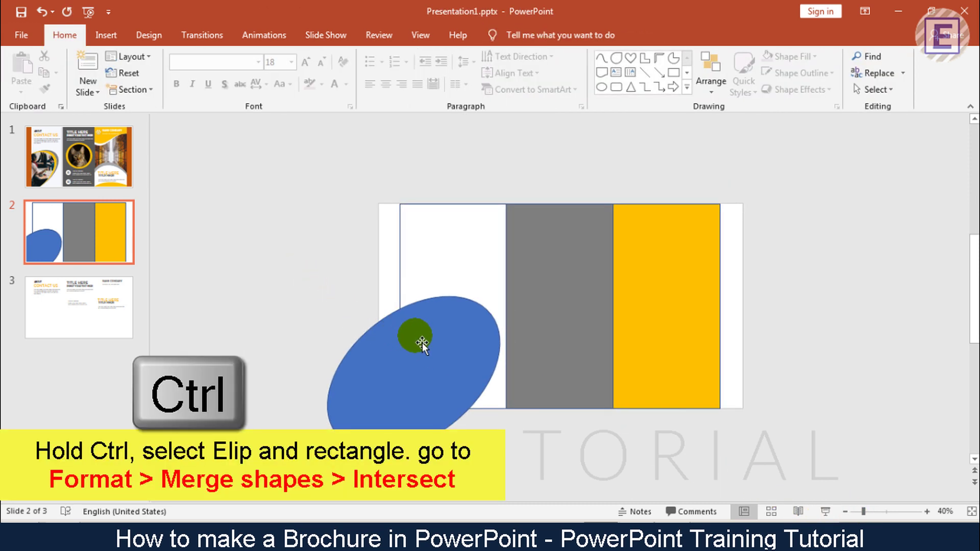
Intersect the white left panel with the ellipse, leaving a curved corner shape.
left_click(475, 260, "ctrl")
left_click(390, 352, "ctrl")
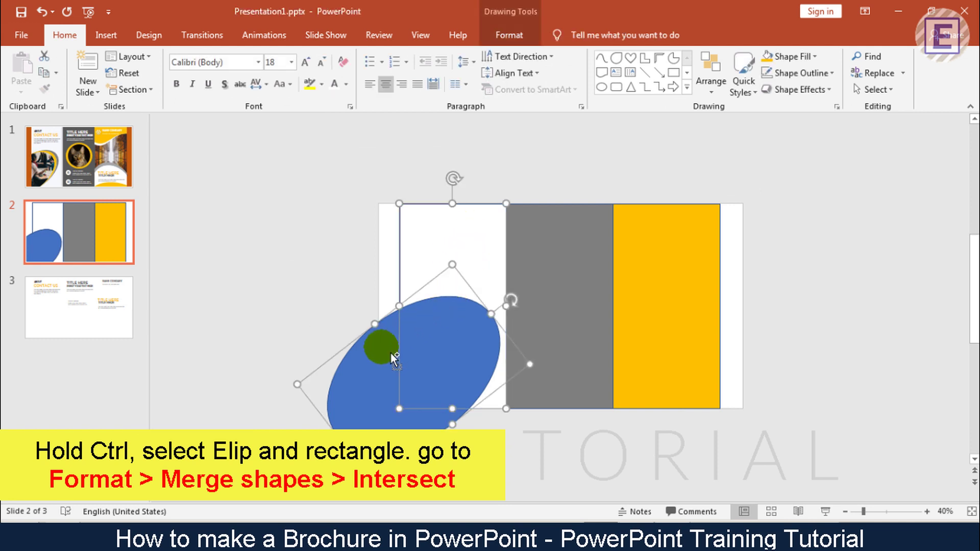
left_click(508, 41)
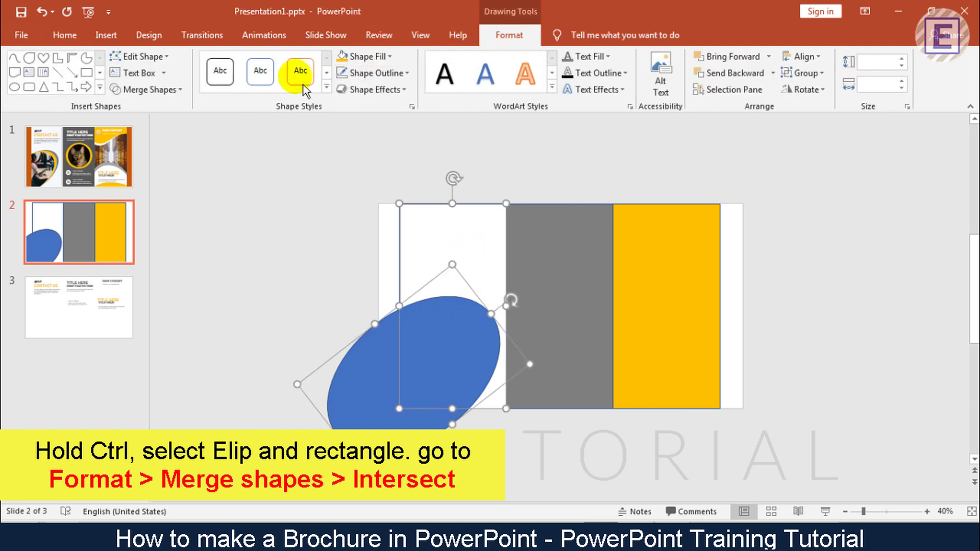
left_click(185, 95)
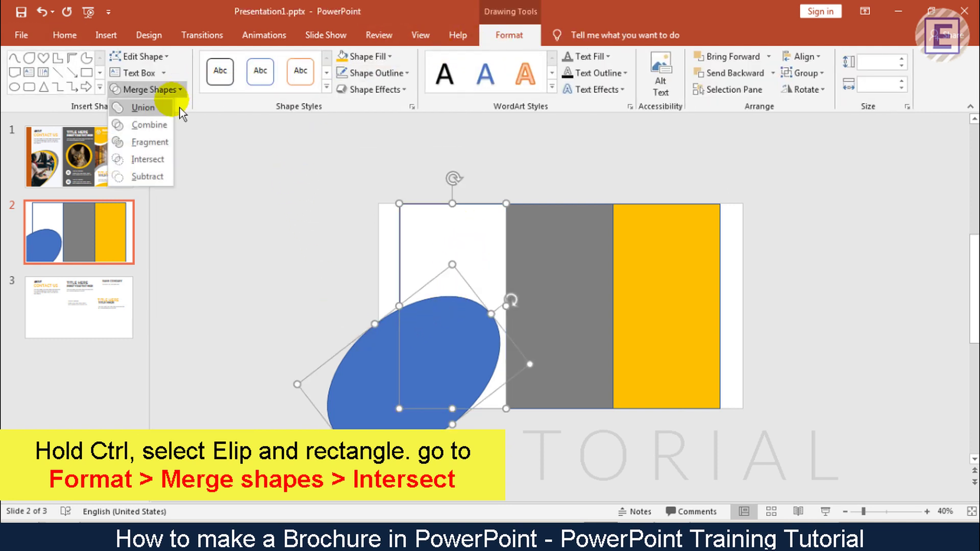
left_click(154, 161)
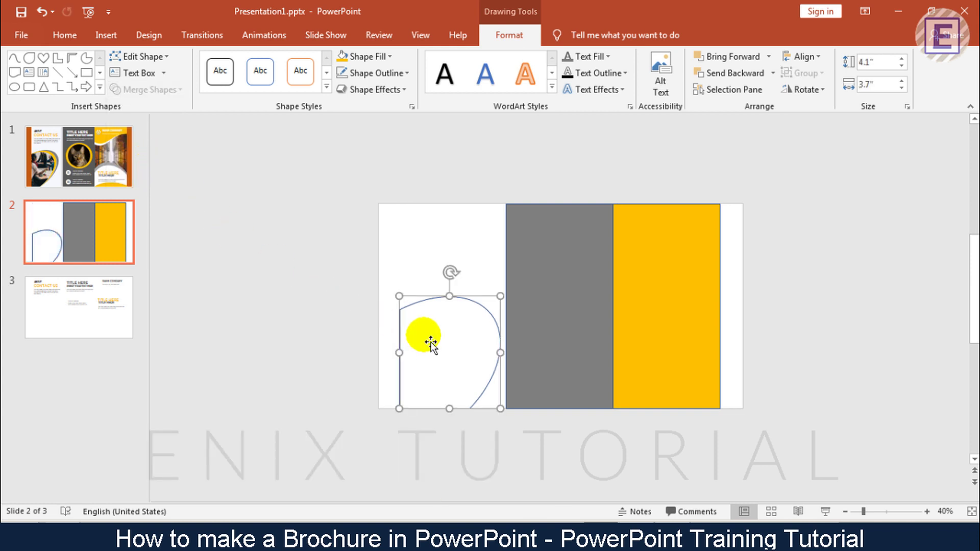
Fill the curved corner shape grey and duplicate it.
left_click(378, 61)
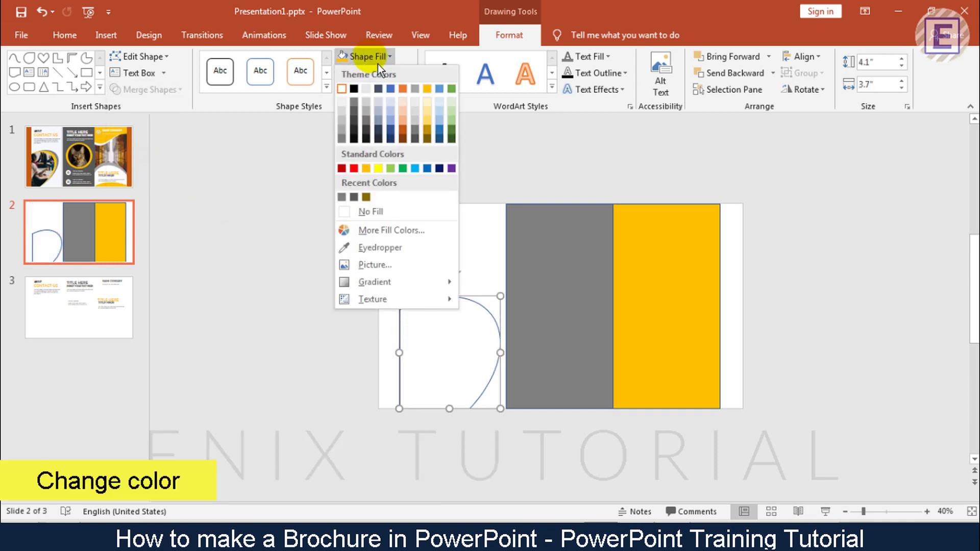
left_click(358, 110)
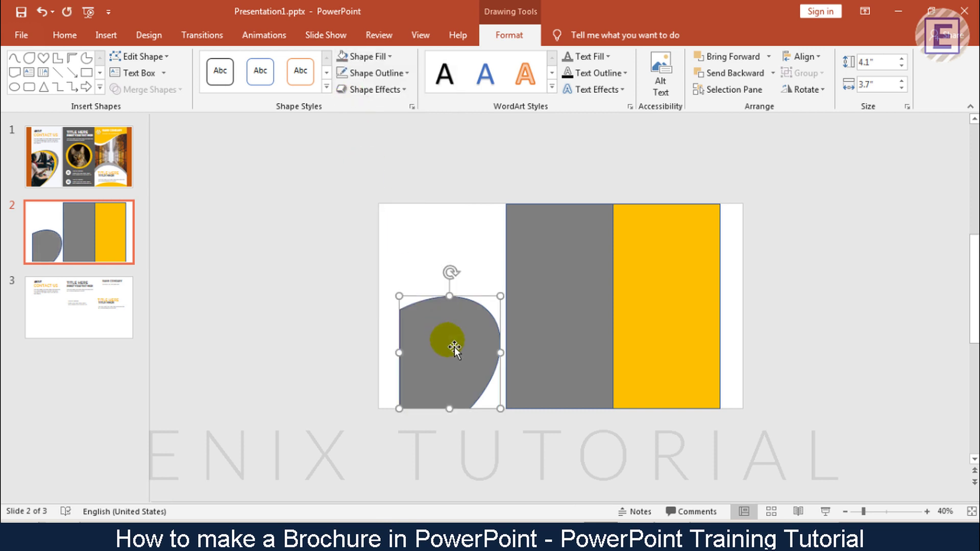
key("ctrl+d")
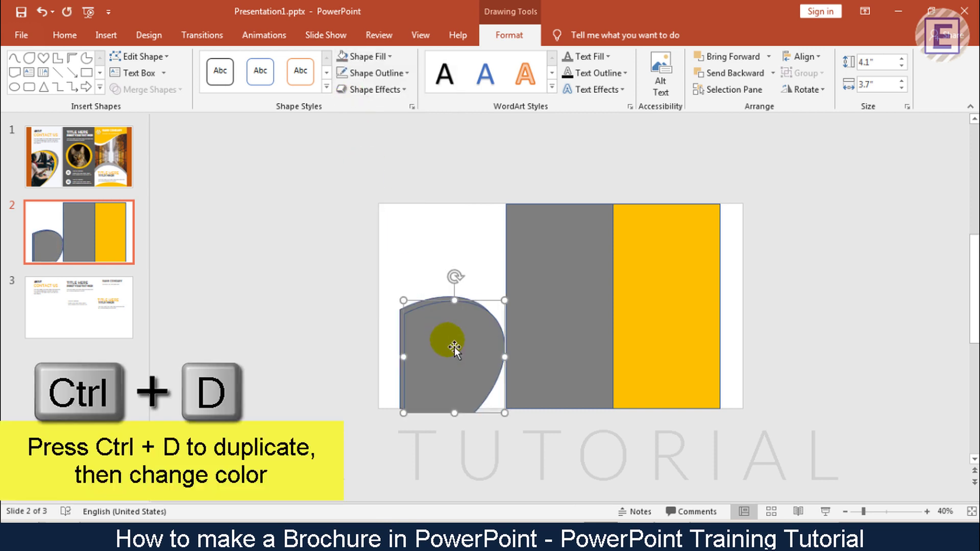
Offset the copy, fill it gold, and align it with the slide's bottom.
left_click_drag(455, 347, 443, 330)
left_click(365, 57)
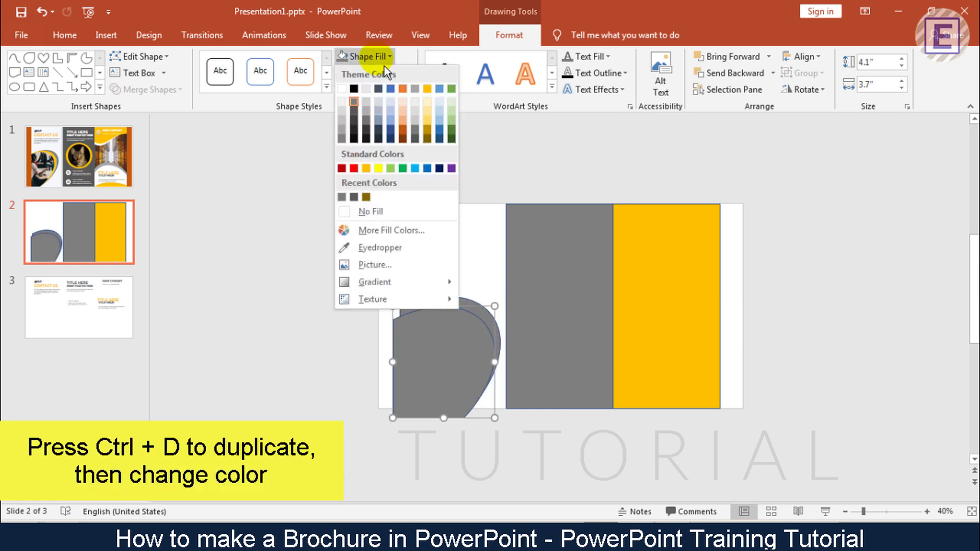
left_click(367, 172)
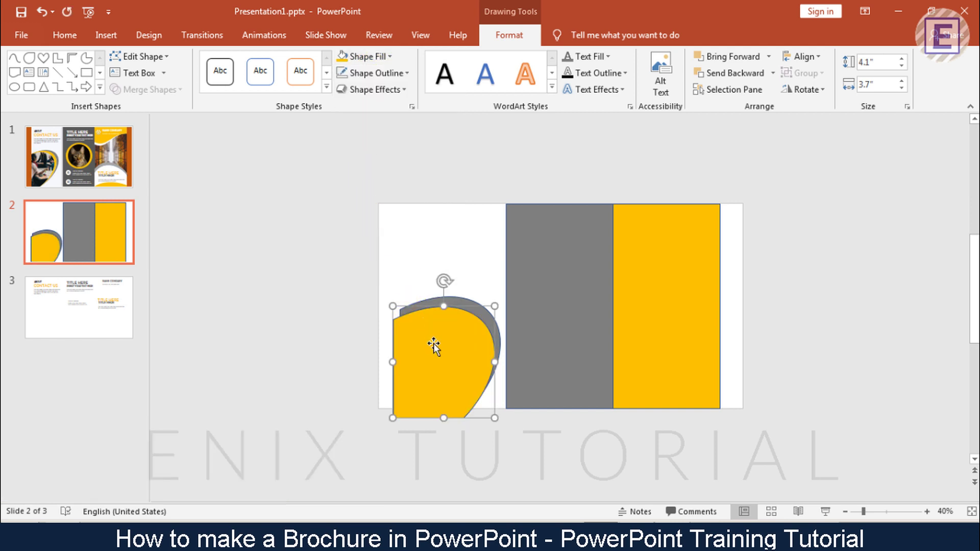
left_click_drag(435, 342, 433, 340)
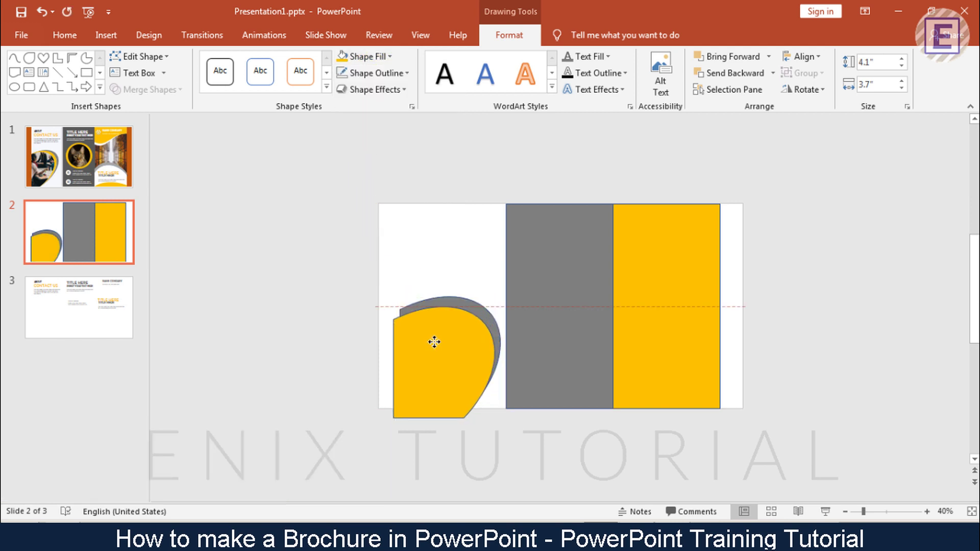
Duplicate the gold shape again, offset the newest copy, and fill it white.
key("ctrl+d")
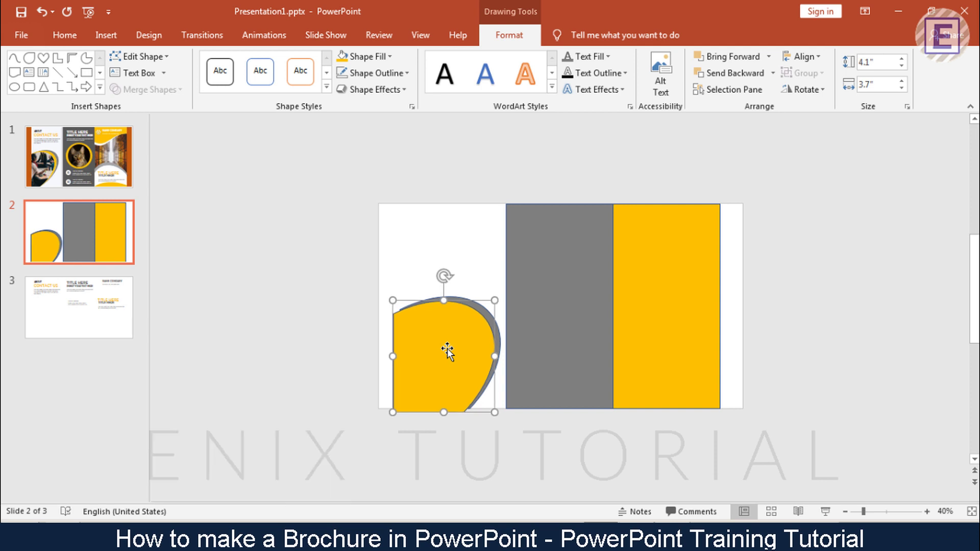
key("ctrl+d")
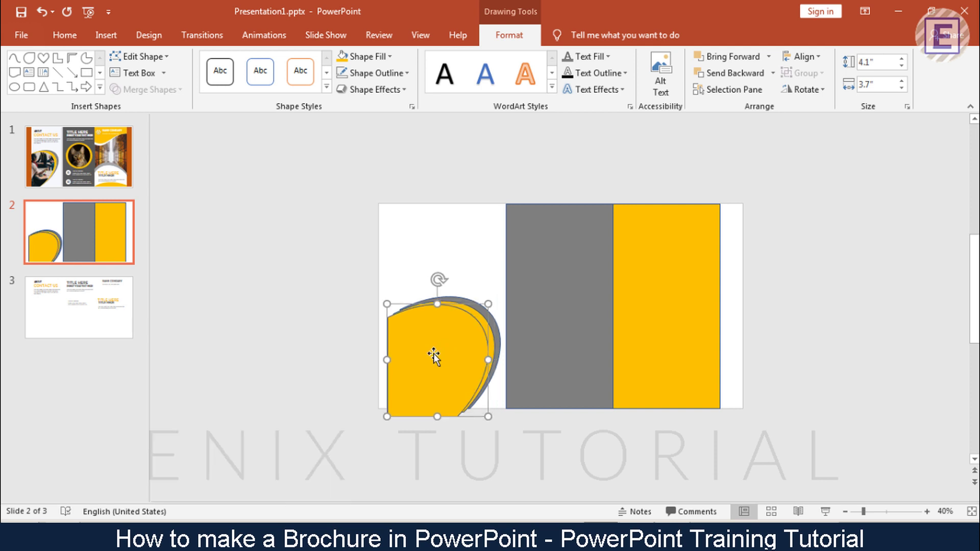
left_click_drag(443, 349, 440, 350)
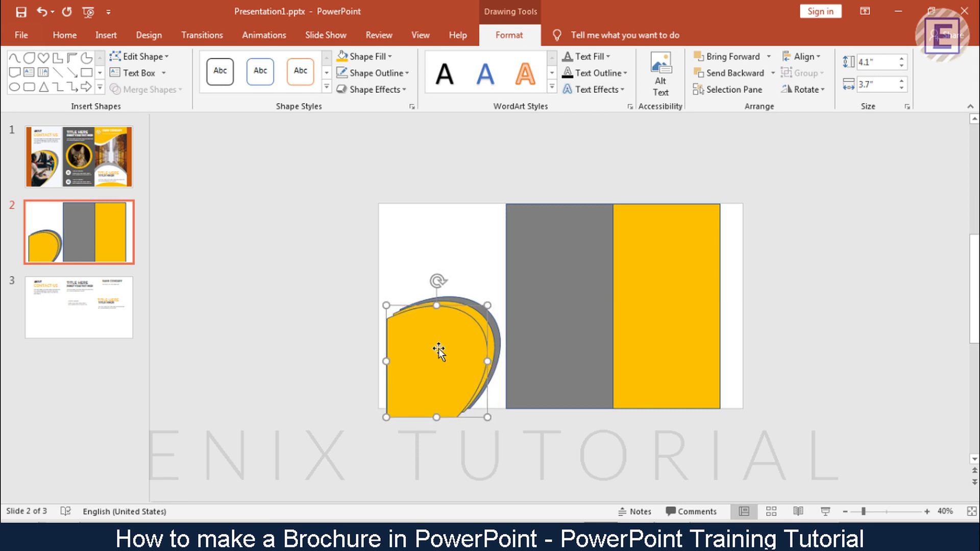
left_click(390, 58)
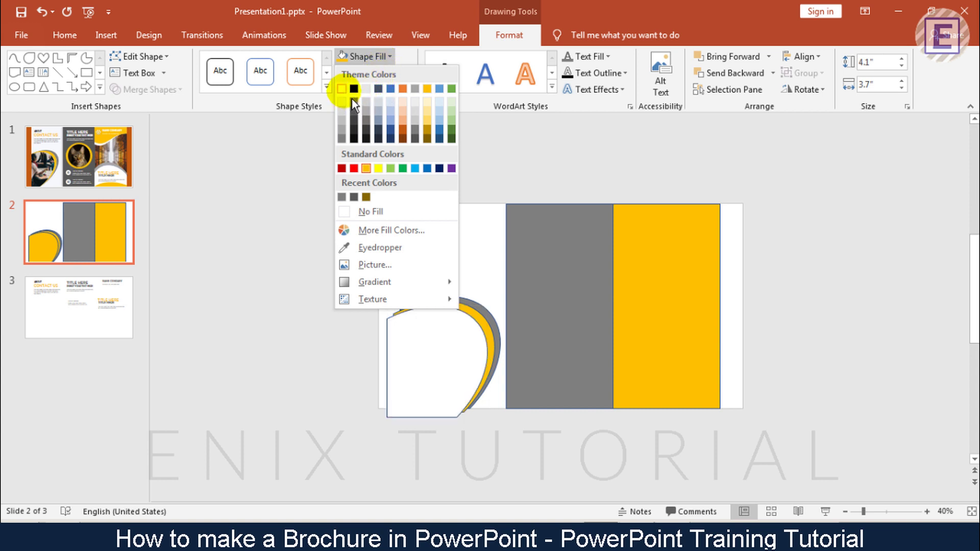
left_click(342, 89)
left_click(286, 213)
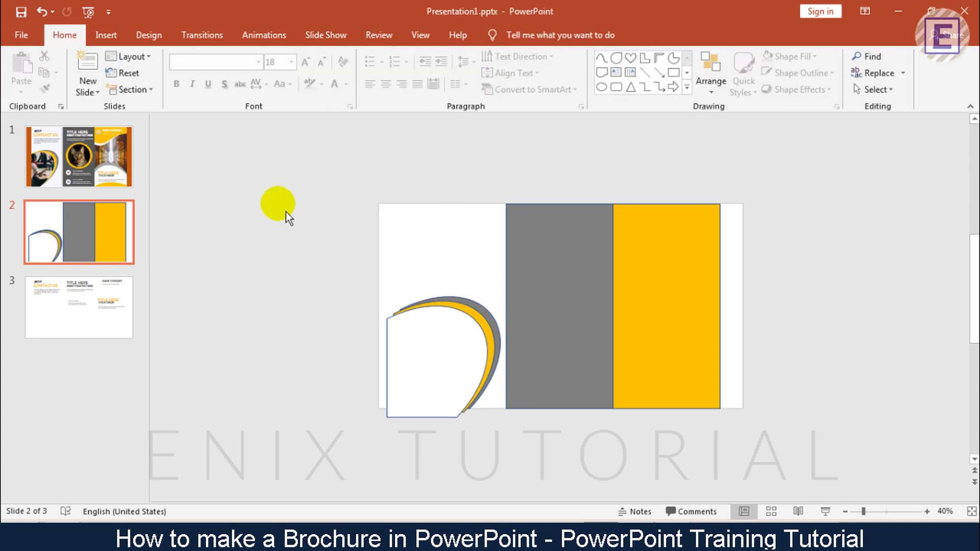
left_click(552, 244)
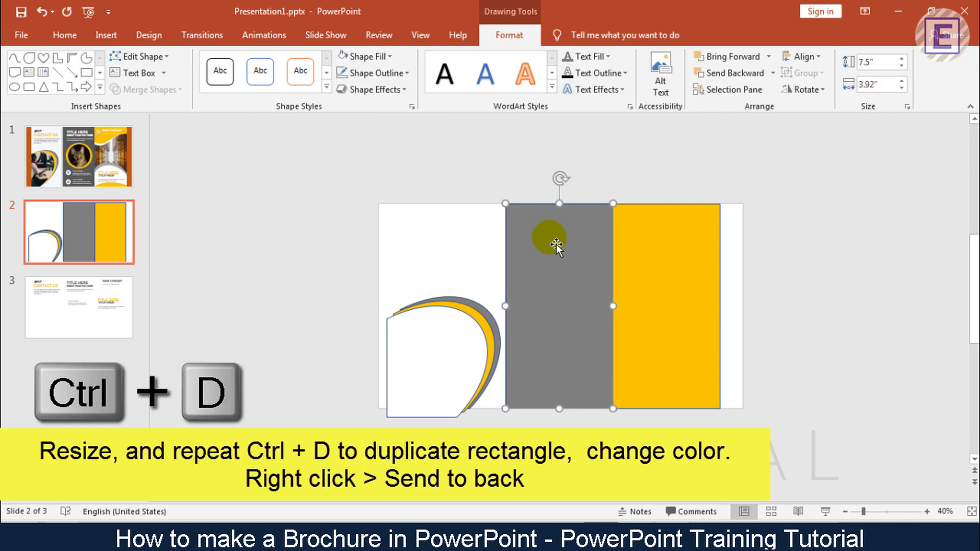
Duplicate the grey panel, move the copy into the left third, and fill it white.
key("ctrl+d")
left_click_drag(561, 256, 445, 255)
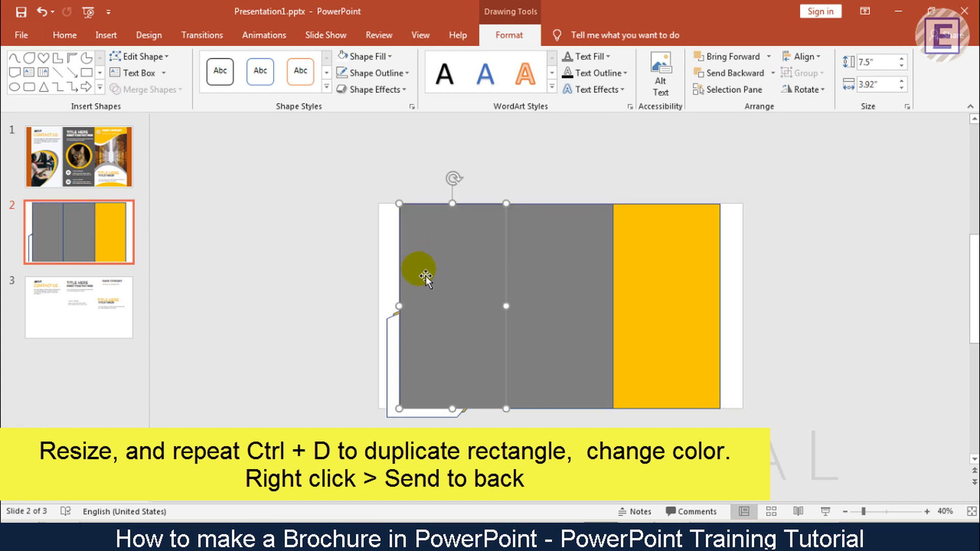
left_click(507, 40)
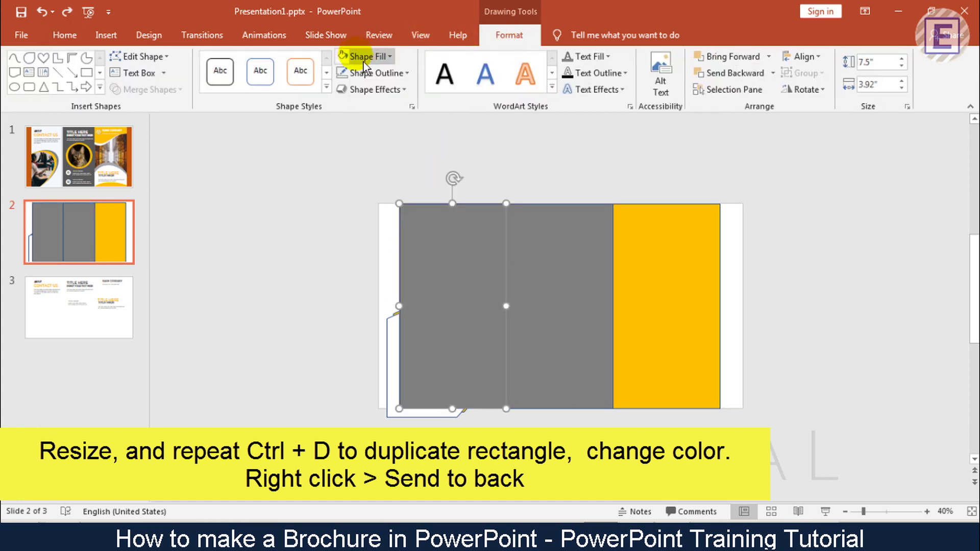
left_click(350, 63)
left_click(297, 204)
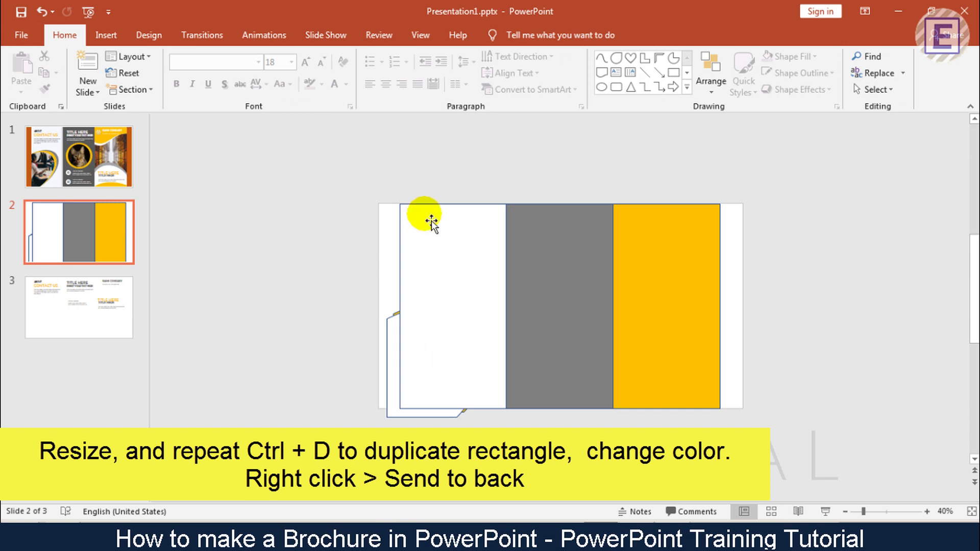
right_click(408, 192)
Send the white panel to the back, then draw and copy a tall rectangle over the left-edge overhang.
left_click(446, 338)
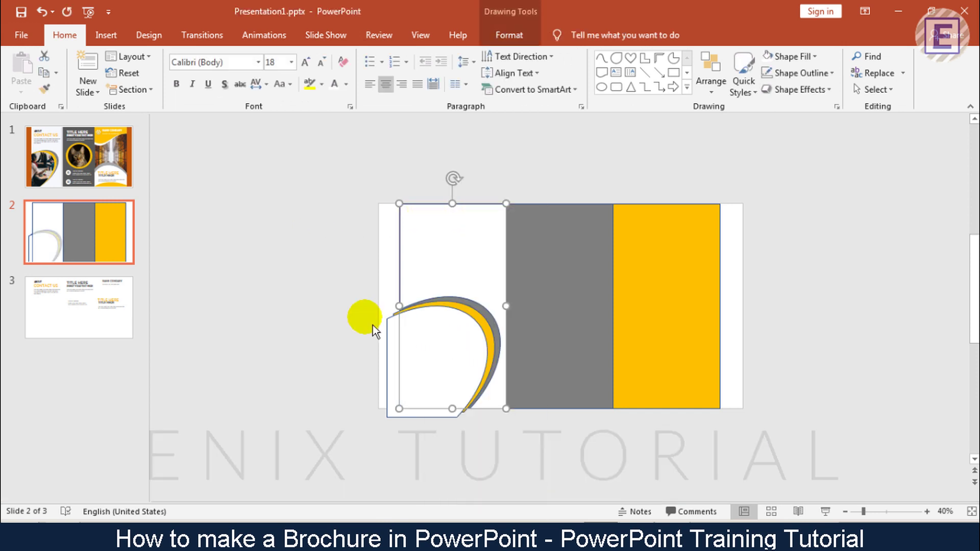
left_click(300, 300)
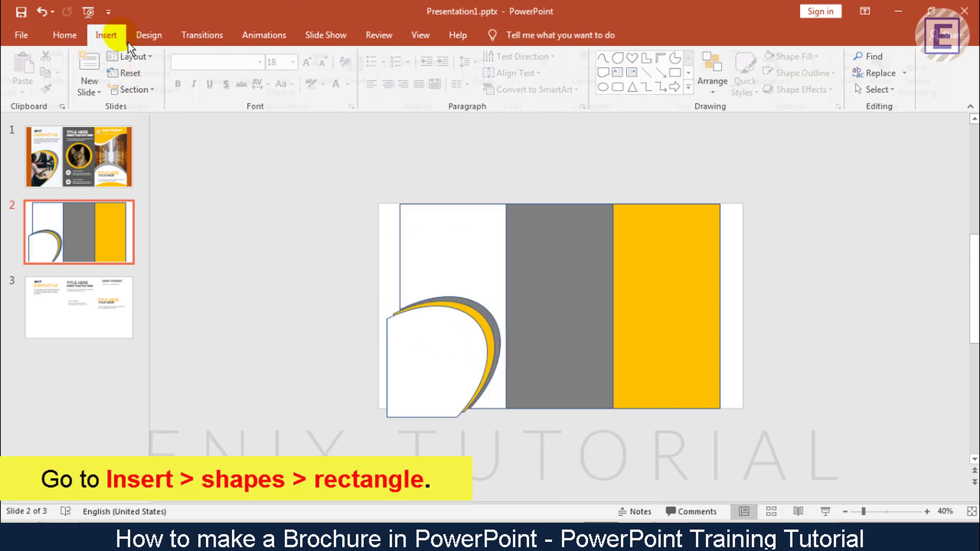
left_click(106, 35)
left_click(240, 97)
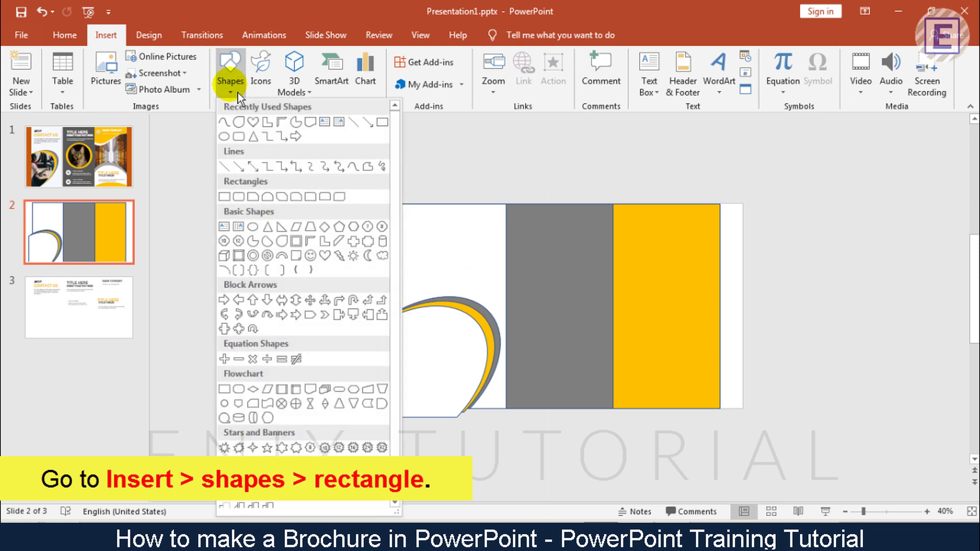
left_click(221, 195)
left_click_drag(316, 182, 408, 379)
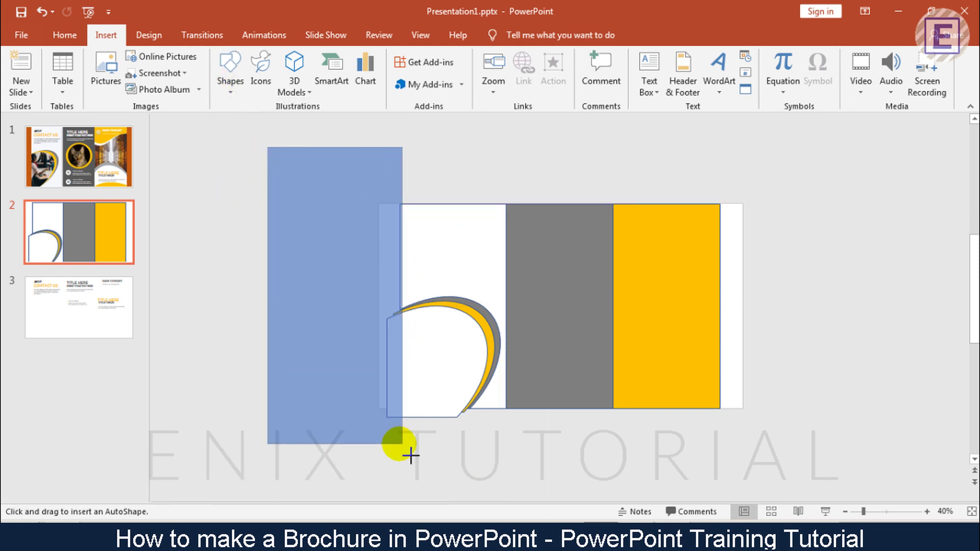
left_click_drag(408, 379, 400, 451)
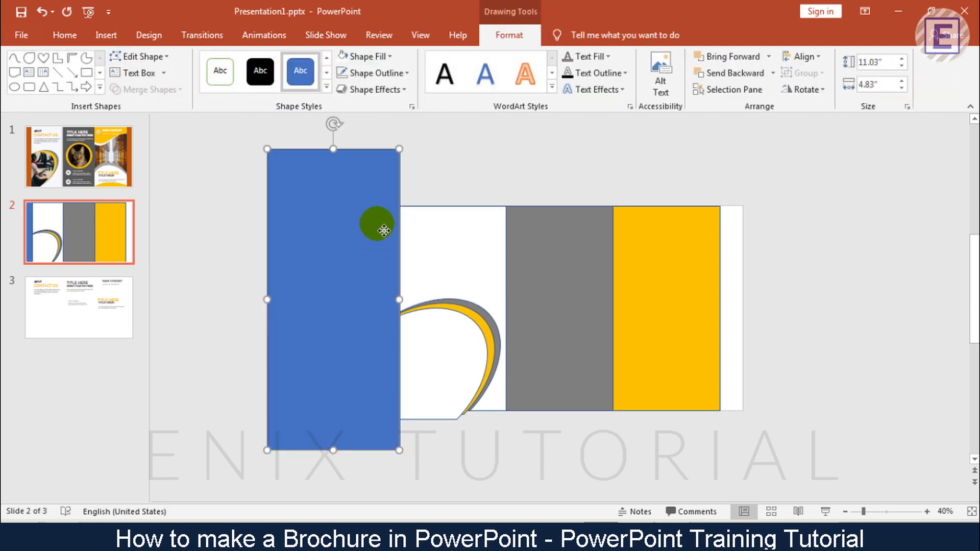
right_click(384, 231)
left_click(417, 228)
Subtract the rectangle from the gold curved shape.
left_click(439, 337)
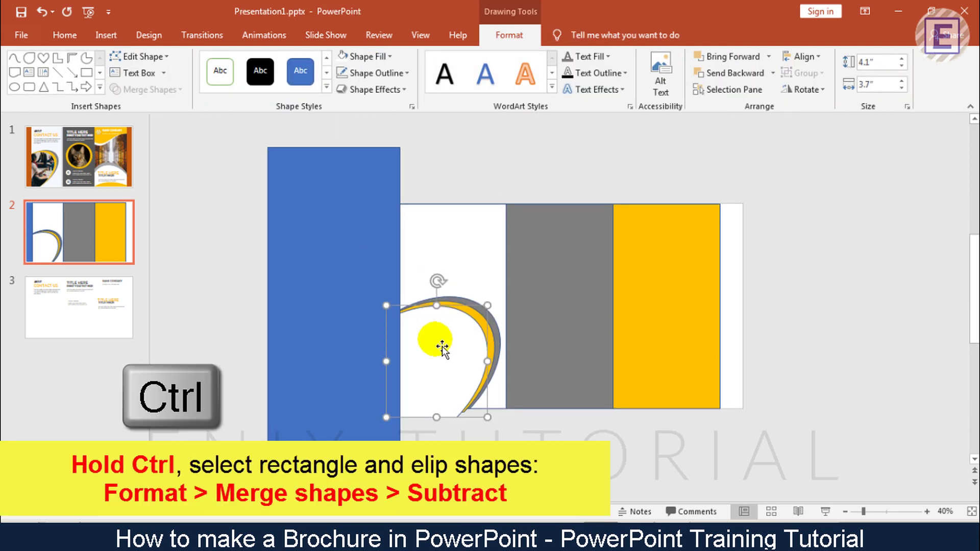
left_click(350, 247, "ctrl")
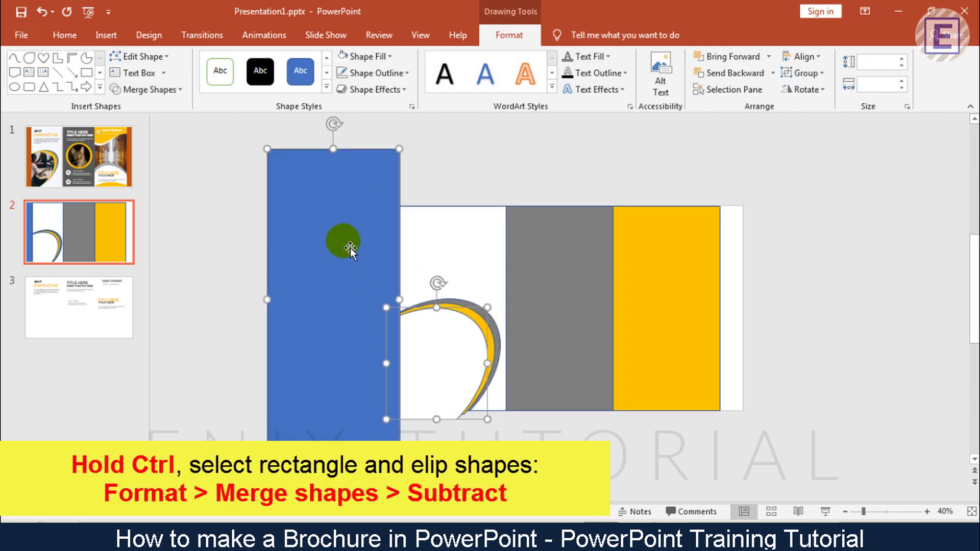
left_click(167, 99)
left_click(157, 176)
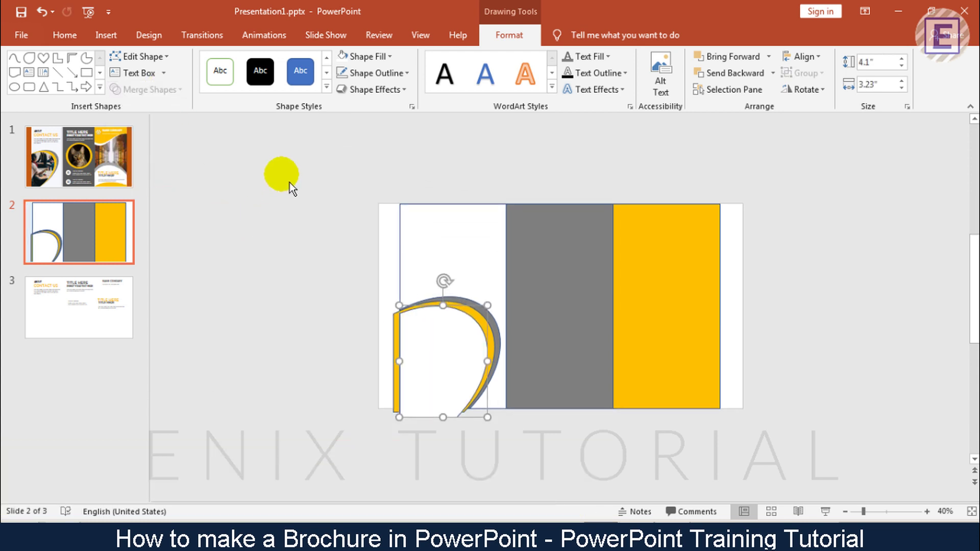
Paste the rectangle back in place and subtract it from the next curved shape.
right_click(290, 182)
left_click(308, 199)
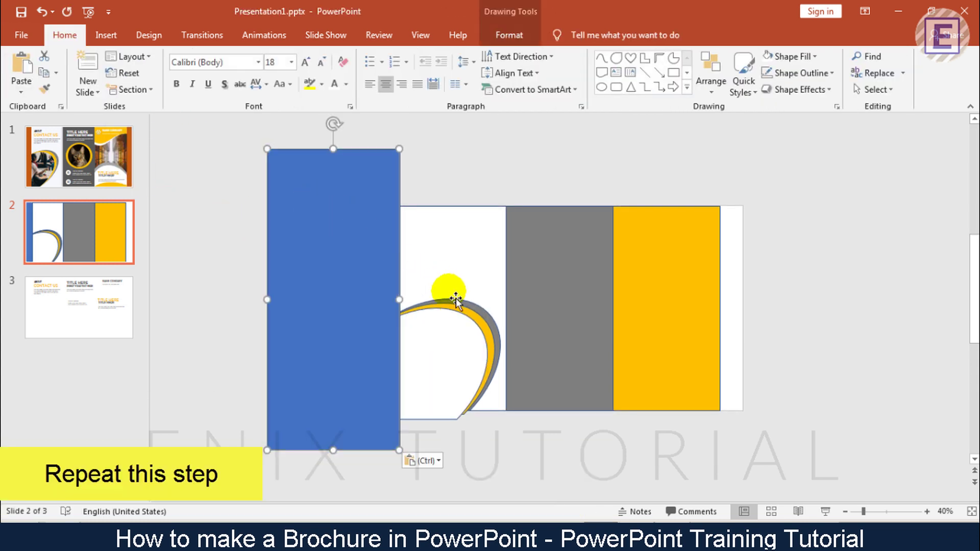
left_click(467, 318)
left_click(335, 259, "ctrl")
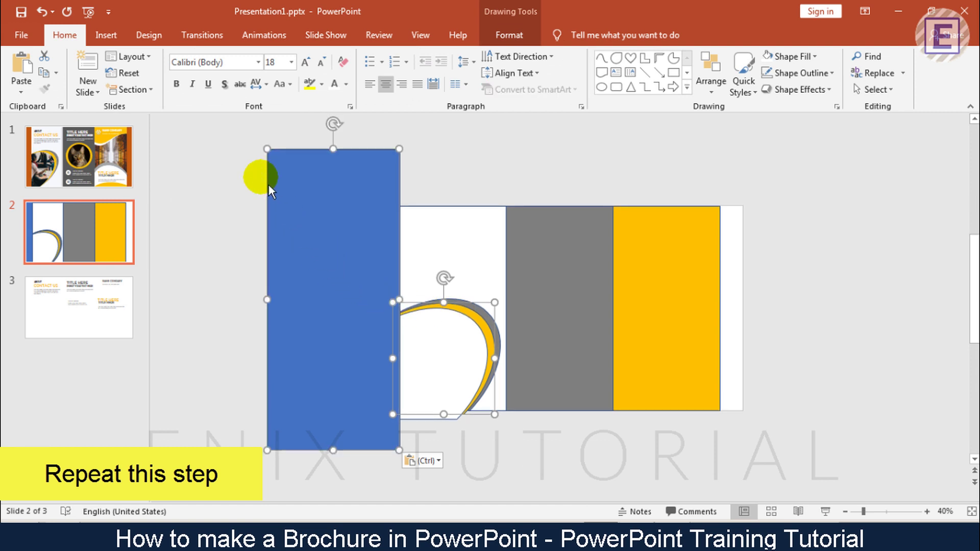
left_click(509, 35)
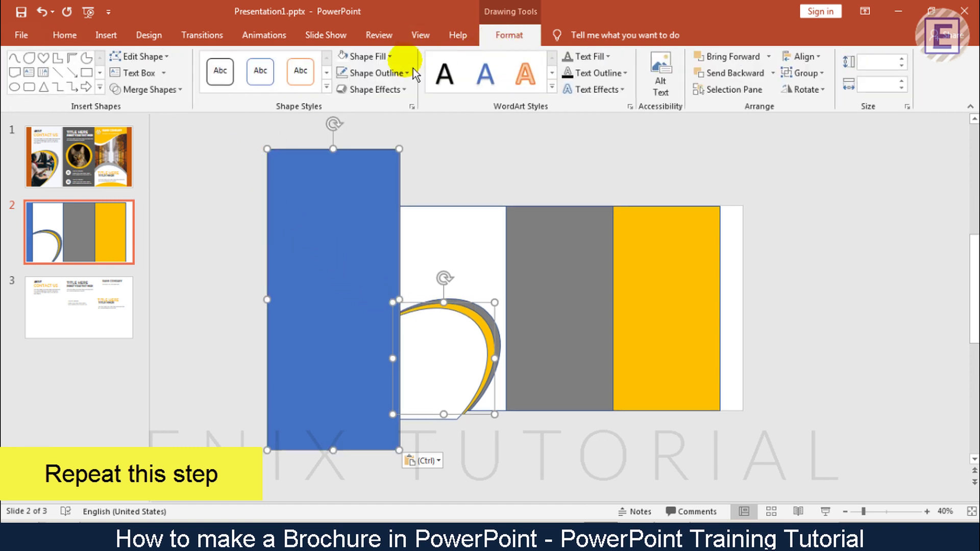
left_click(192, 97)
left_click(159, 178)
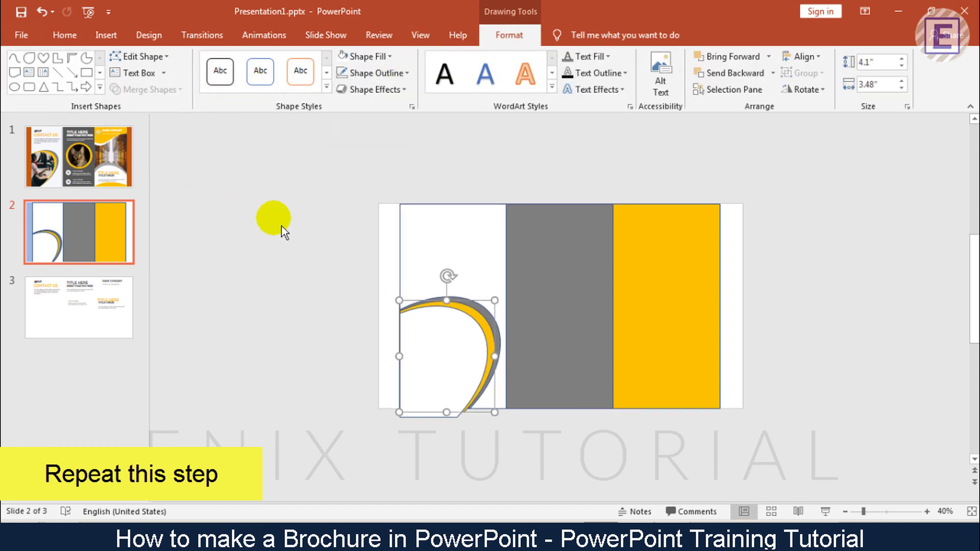
left_click(283, 234)
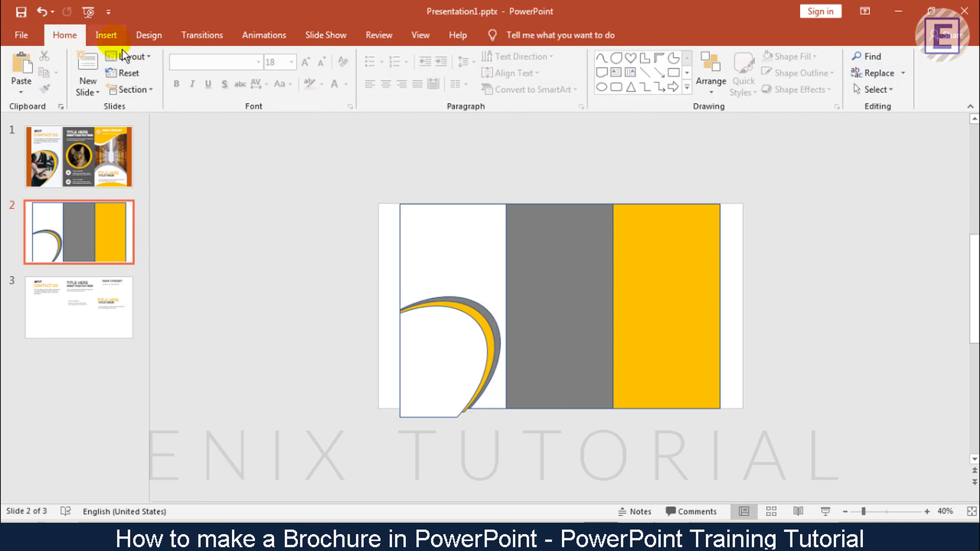
Draw a blue rectangle along the slide's bottom edge under the swoosh curves and copy it.
left_click(107, 37)
left_click(228, 90)
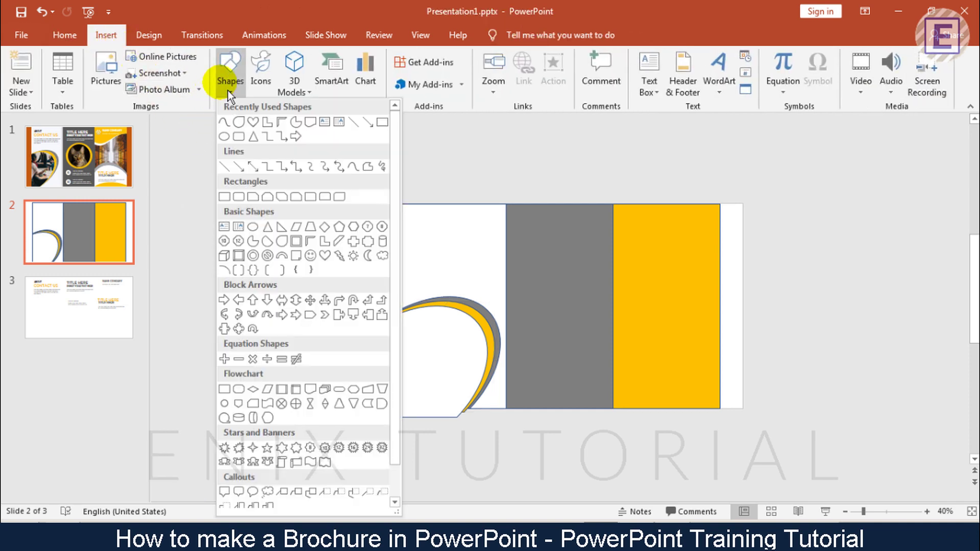
left_click(236, 203)
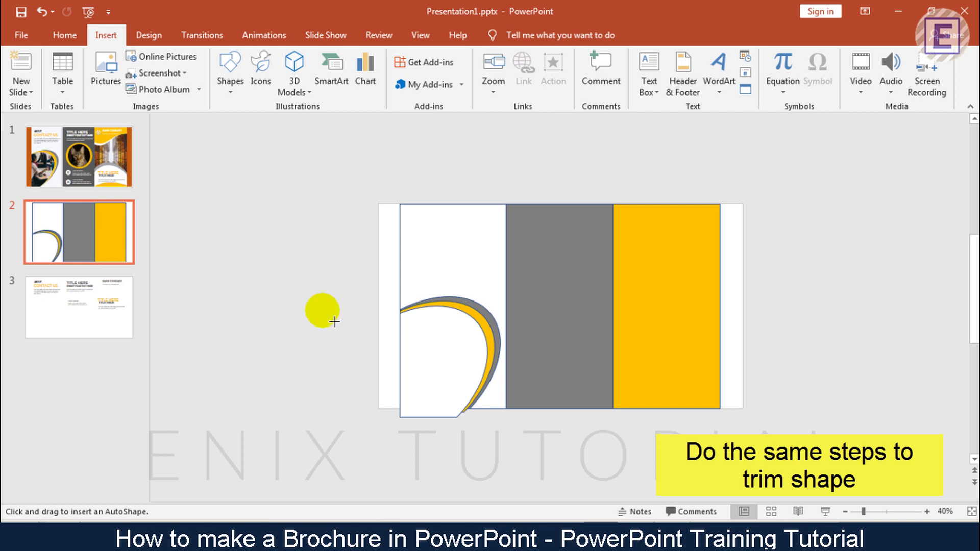
left_click_drag(720, 409, 511, 491)
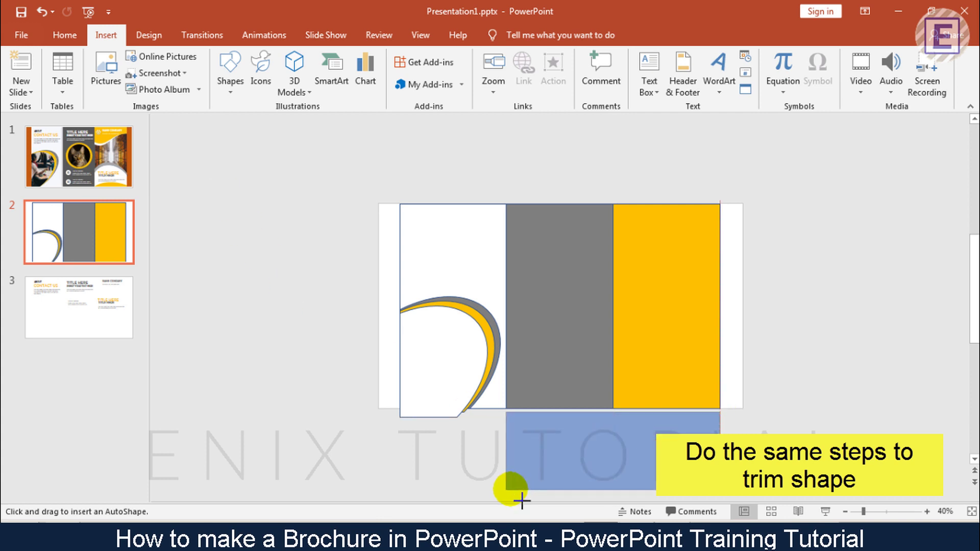
left_click_drag(616, 411, 616, 408)
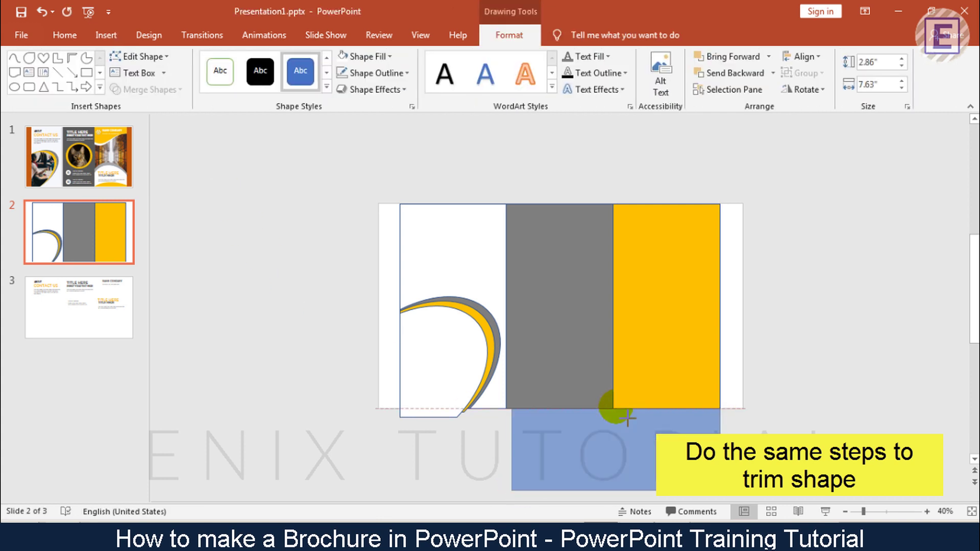
left_click_drag(521, 457, 296, 457)
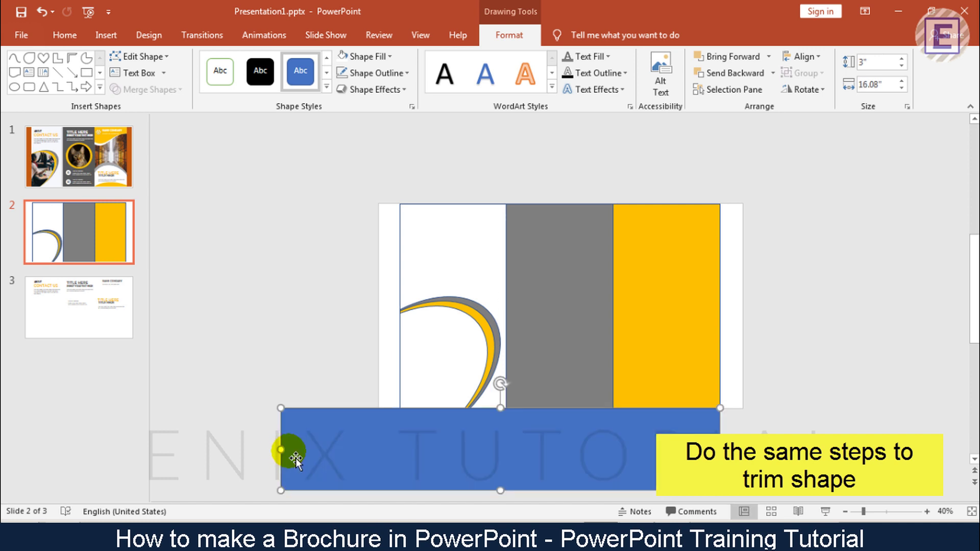
right_click(334, 448)
left_click(371, 148)
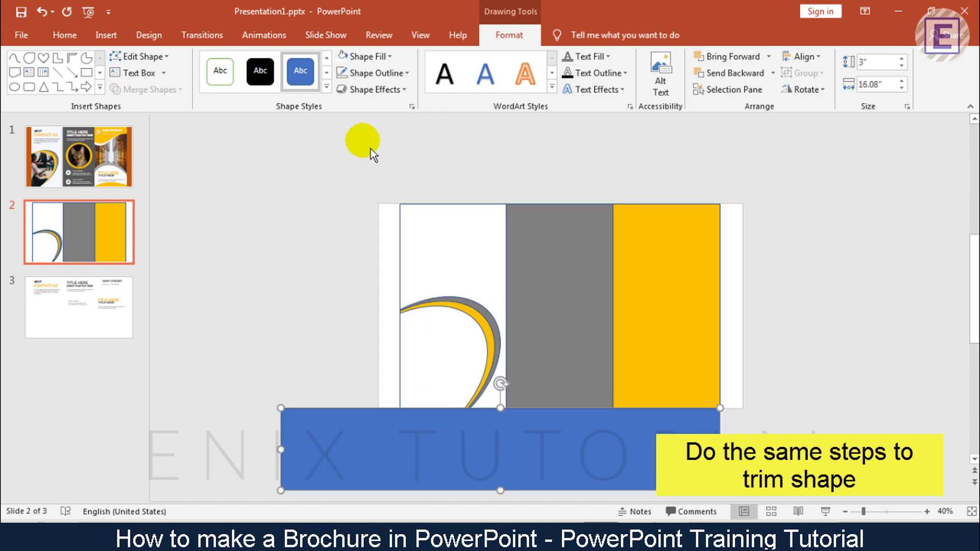
Subtract the rectangle from the first swoosh curve.
left_click(455, 367)
left_click(359, 429, "shift")
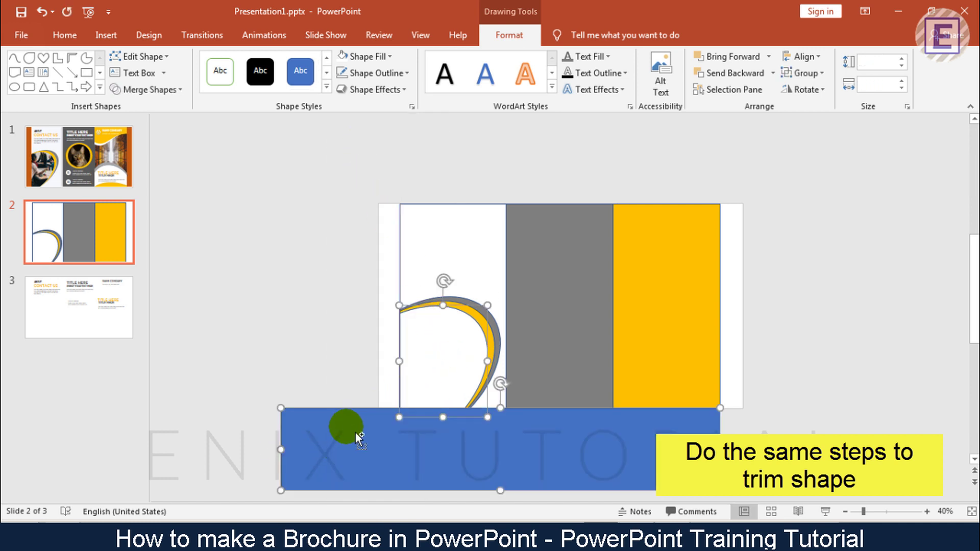
left_click(173, 101)
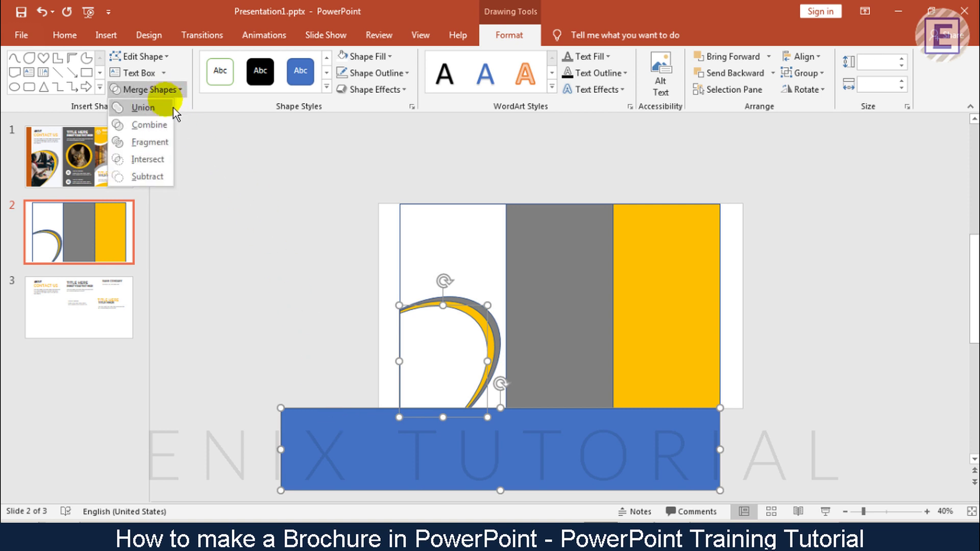
left_click(158, 176)
Paste the rectangle back and subtract it from the second swoosh curve.
right_click(288, 263)
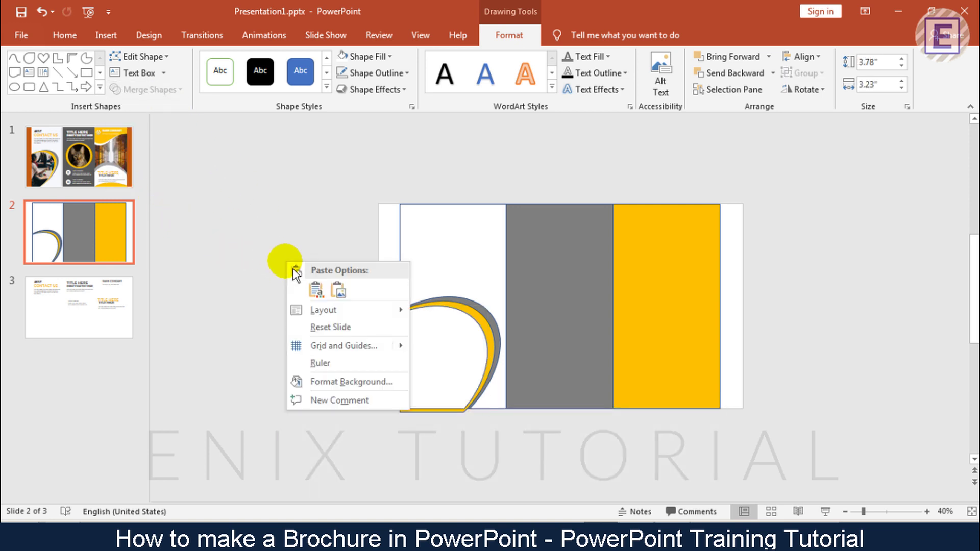
left_click(312, 290)
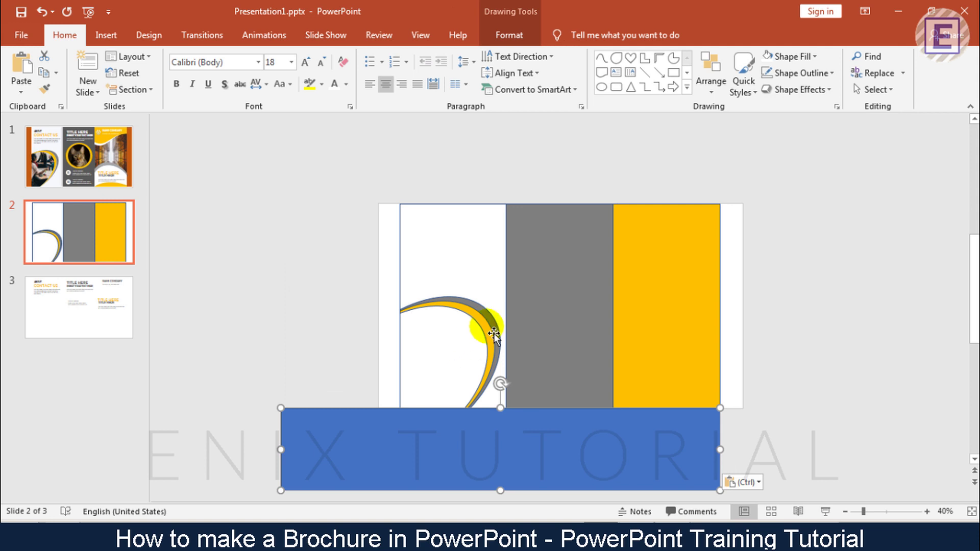
left_click(493, 329)
left_click(554, 449, "shift")
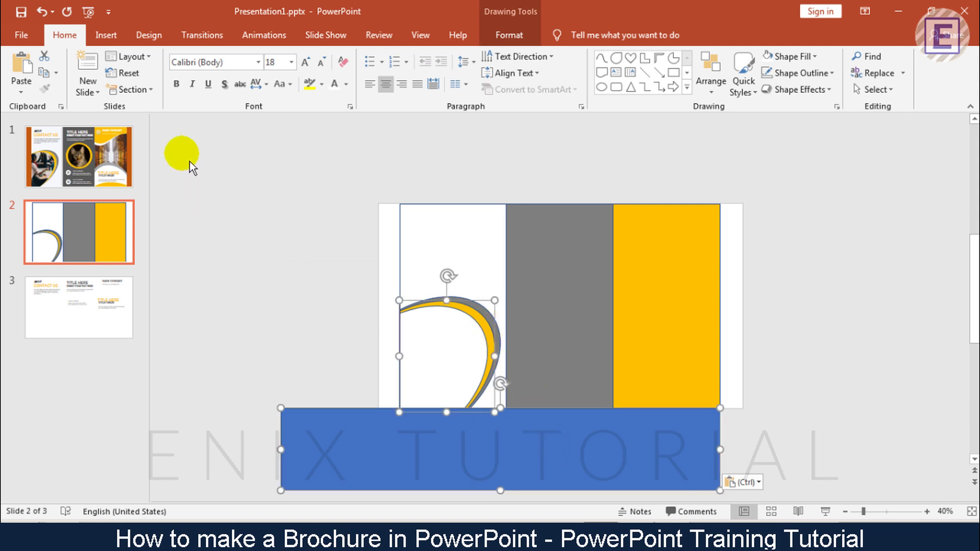
left_click(509, 35)
left_click(153, 89)
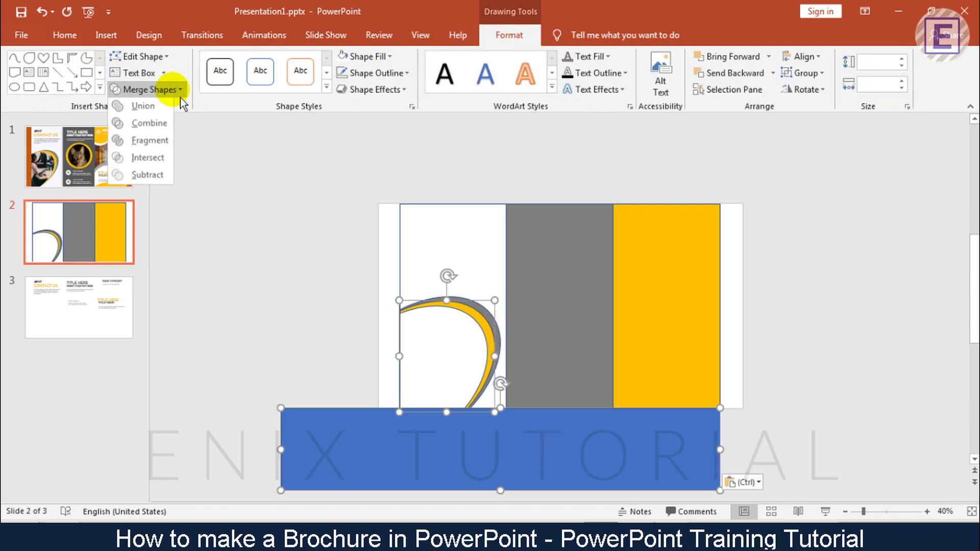
left_click(156, 179)
left_click(270, 225)
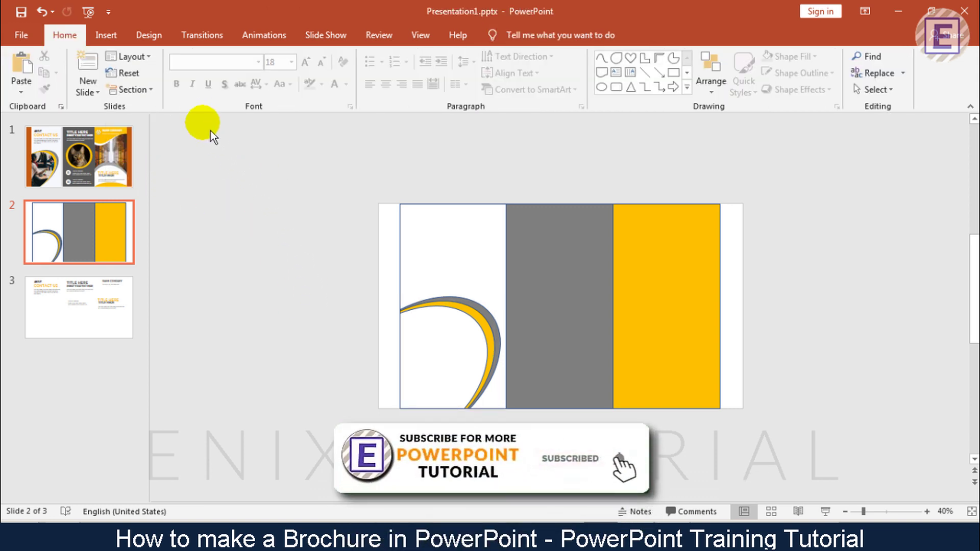
At 70% zoom, draw a 3.54-inch blue circle centred on the grey middle panel.
left_click(926, 512)
left_click(926, 512)
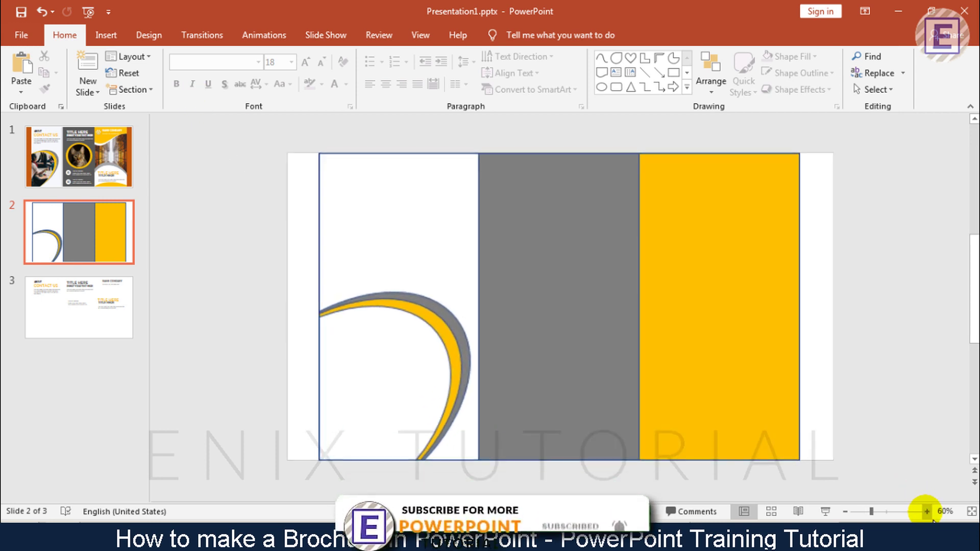
left_click(926, 512)
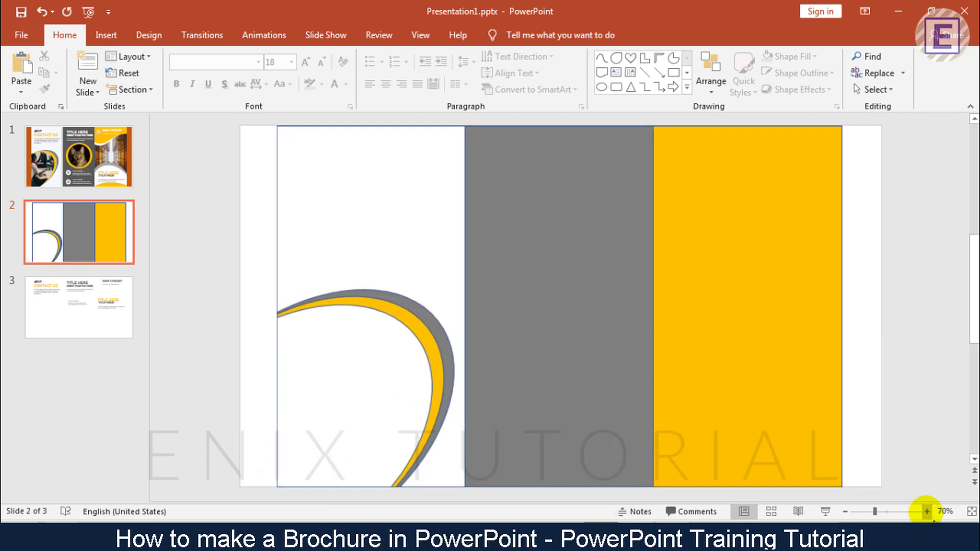
left_click(118, 39)
left_click(231, 81)
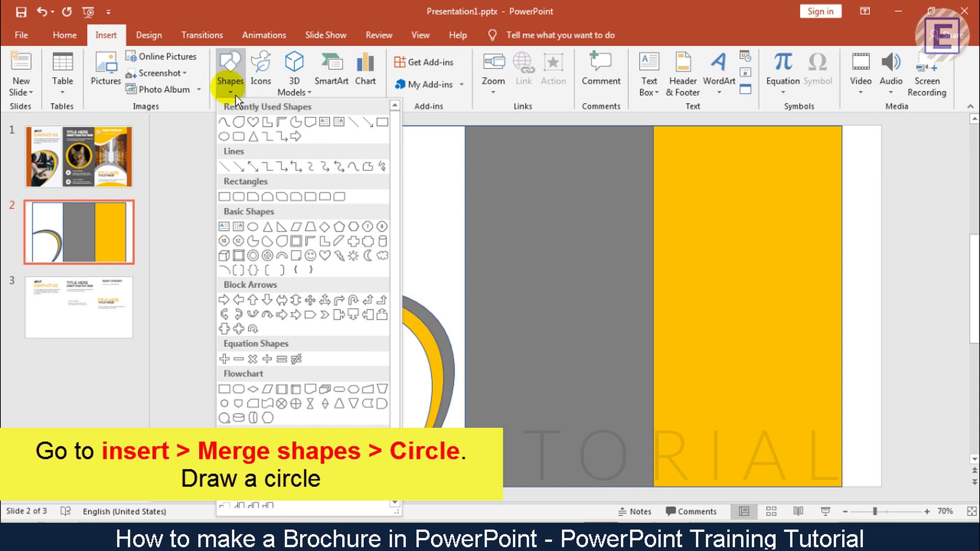
left_click(253, 226)
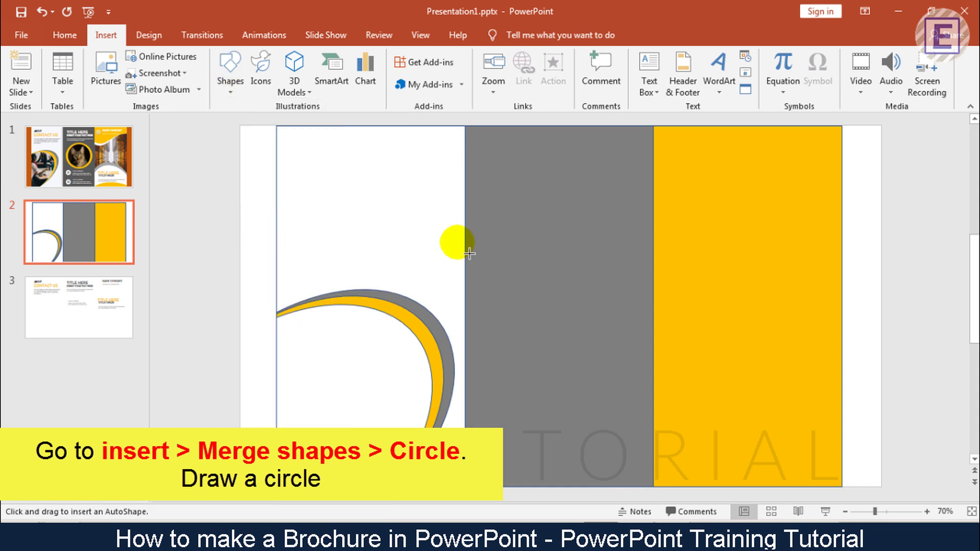
left_click_drag(488, 225, 619, 403)
mouse_move(591, 322)
left_mouse_down()
mouse_move(582, 337)
mouse_move(582, 325)
left_mouse_up()
mouse_move(582, 322)
left_mouse_down()
mouse_move(579, 362)
mouse_move(577, 306)
mouse_move(580, 316)
left_mouse_up()
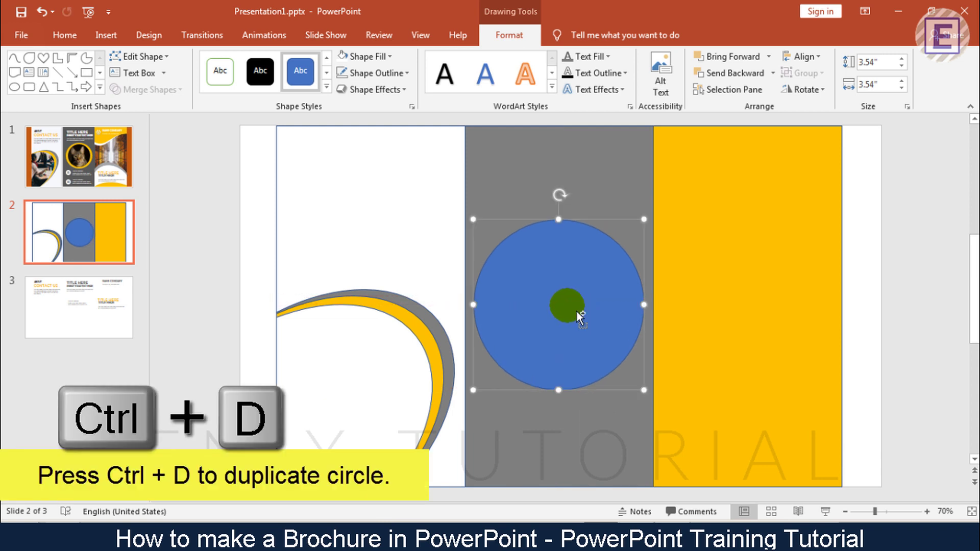
Duplicate the blue circle and shrink the copy to 3.13 inches over the original.
key("ctrl+d")
left_click_drag(574, 313, 559, 302)
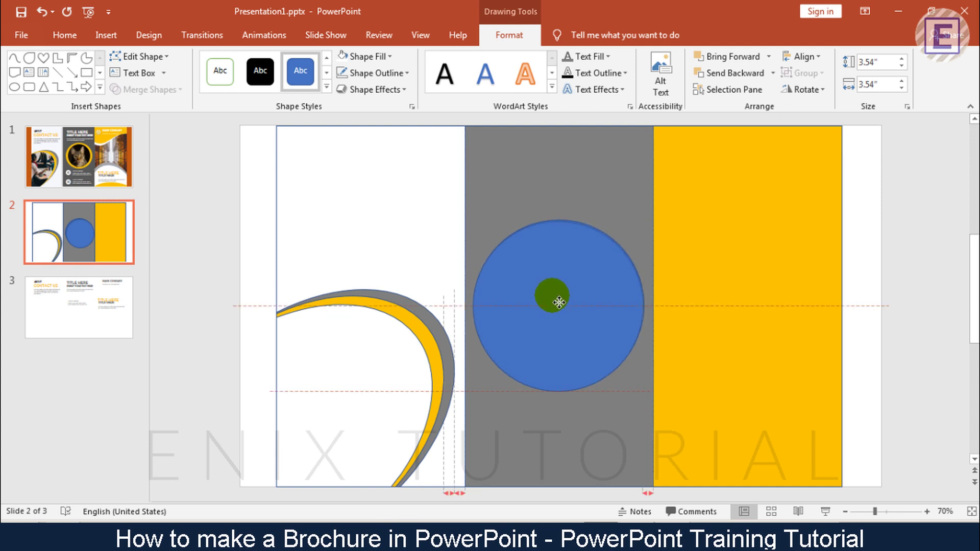
left_click_drag(559, 303, 557, 305)
mouse_move(471, 221)
left_mouse_down()
mouse_move(497, 250)
mouse_move(493, 237)
left_mouse_up()
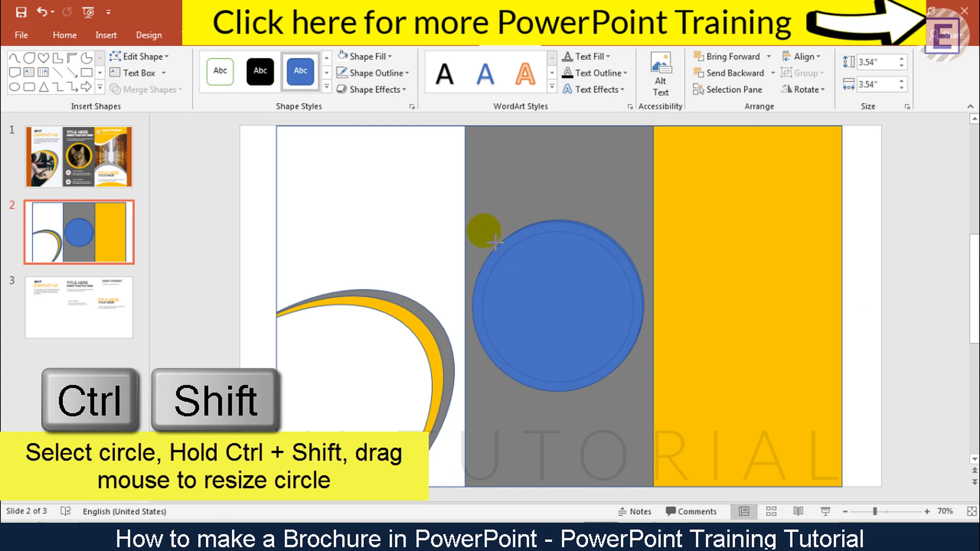
left_click_drag(494, 241, 491, 238)
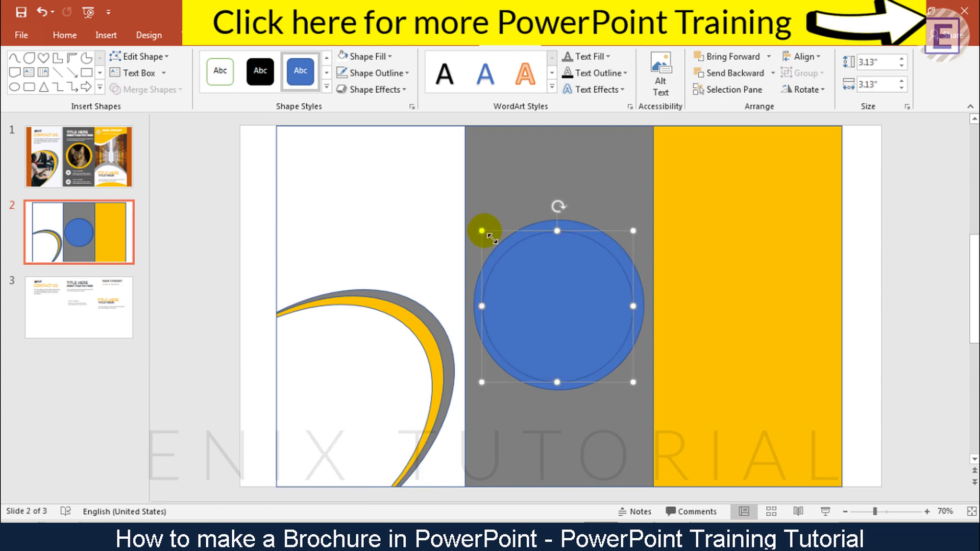
Fill the outer circle gold and centre the smaller blue circle inside it.
left_click(579, 233)
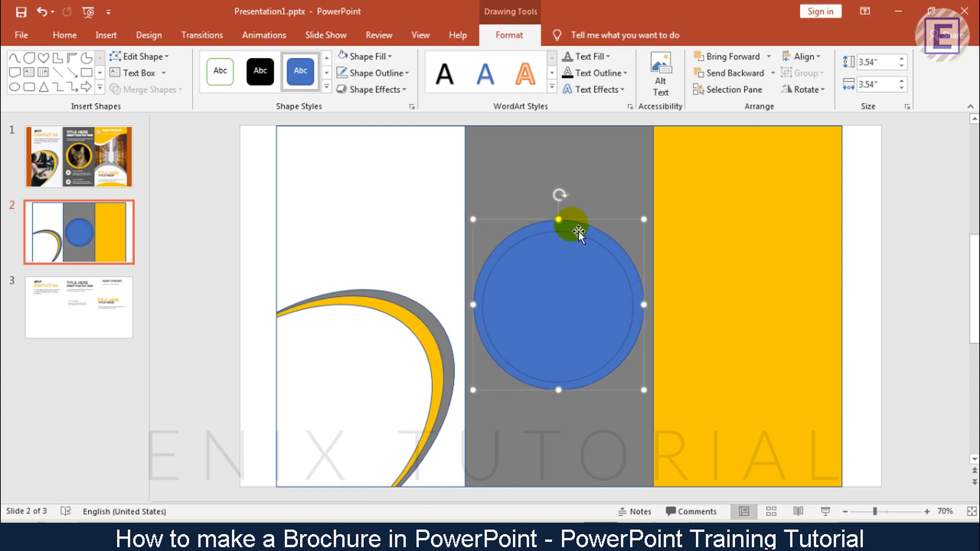
left_click(577, 285)
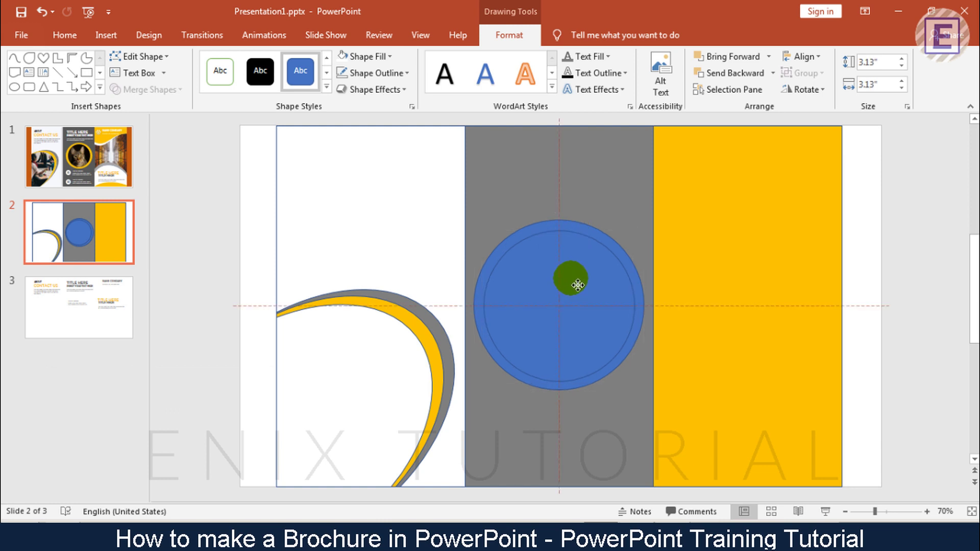
left_click(577, 284)
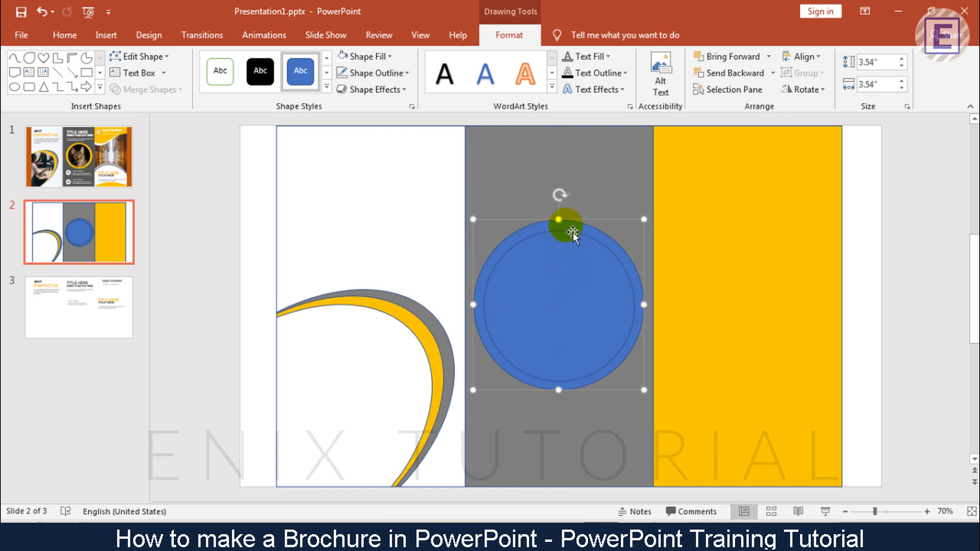
left_click(368, 57)
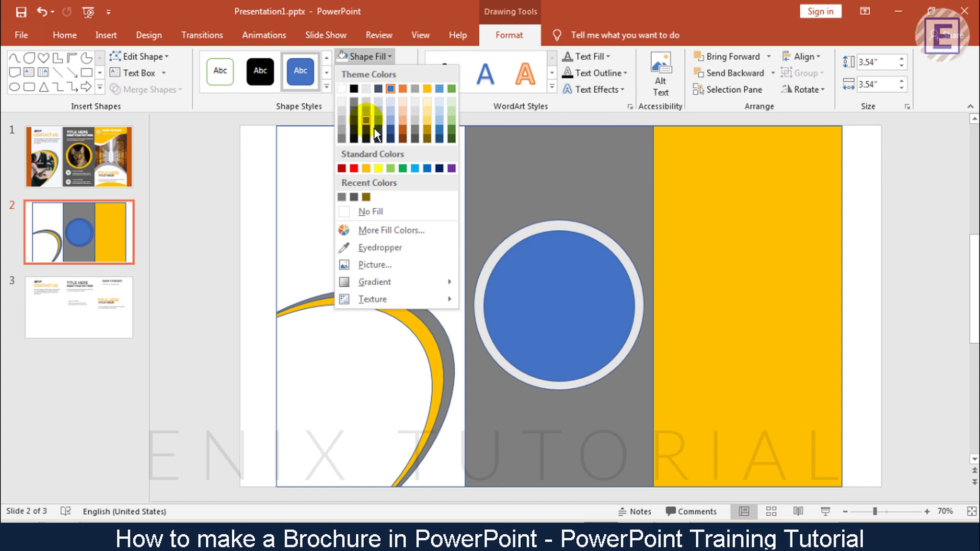
left_click(370, 173)
left_click(610, 309)
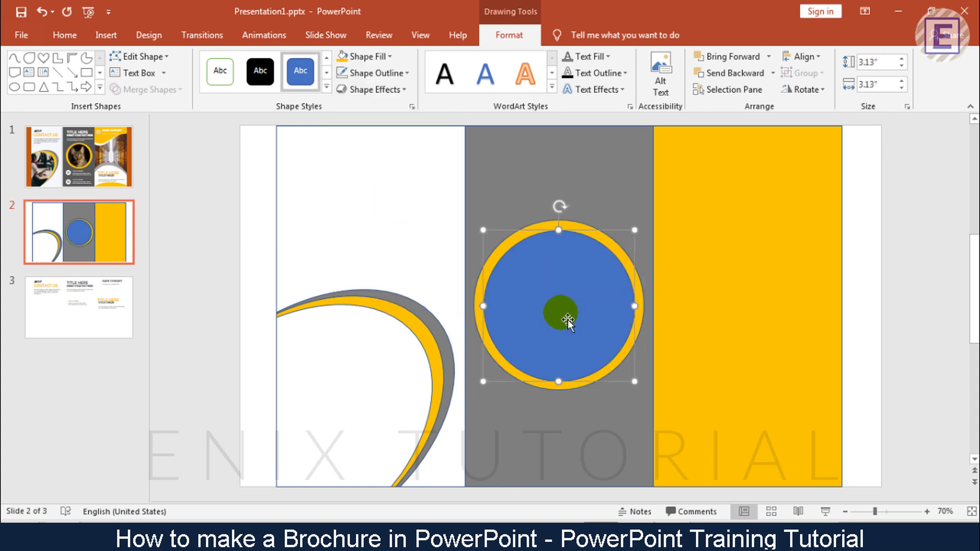
left_click_drag(568, 320, 567, 317)
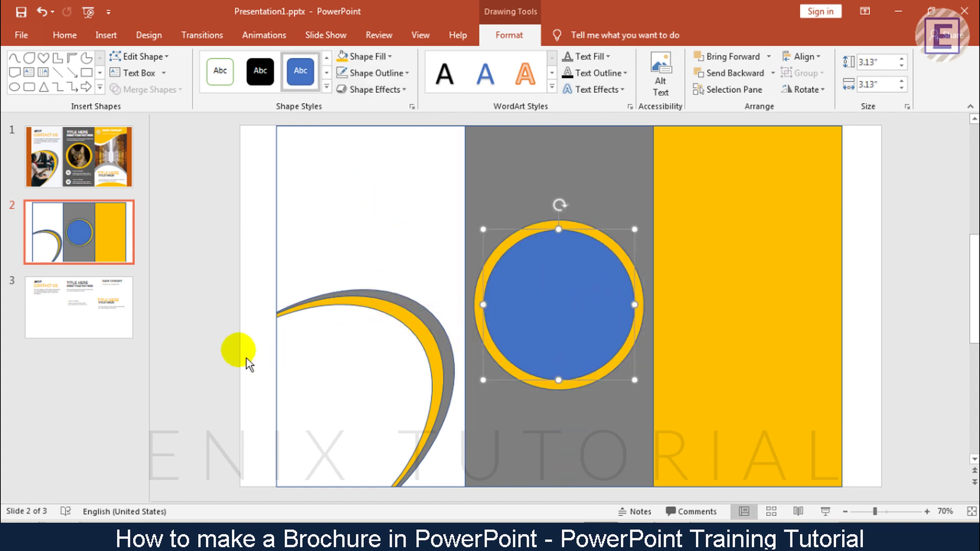
left_click(260, 354)
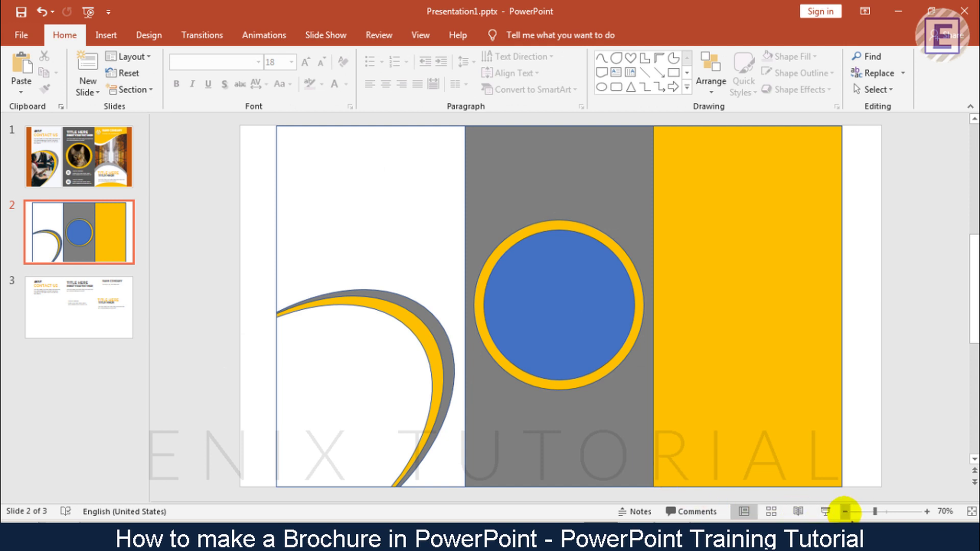
At 60% zoom, draw a Document flowchart shape across the top of the yellow panel.
left_click(845, 512)
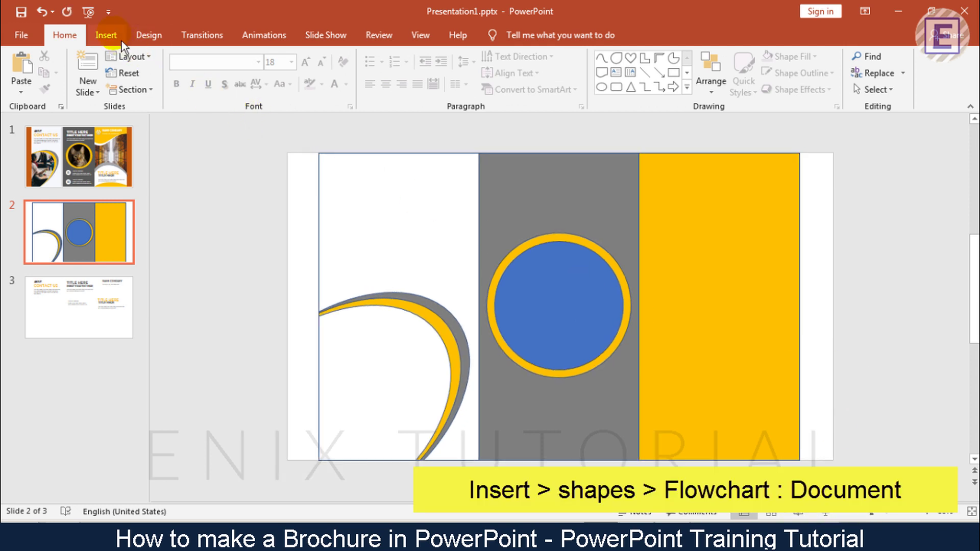
left_click(106, 35)
left_click(230, 72)
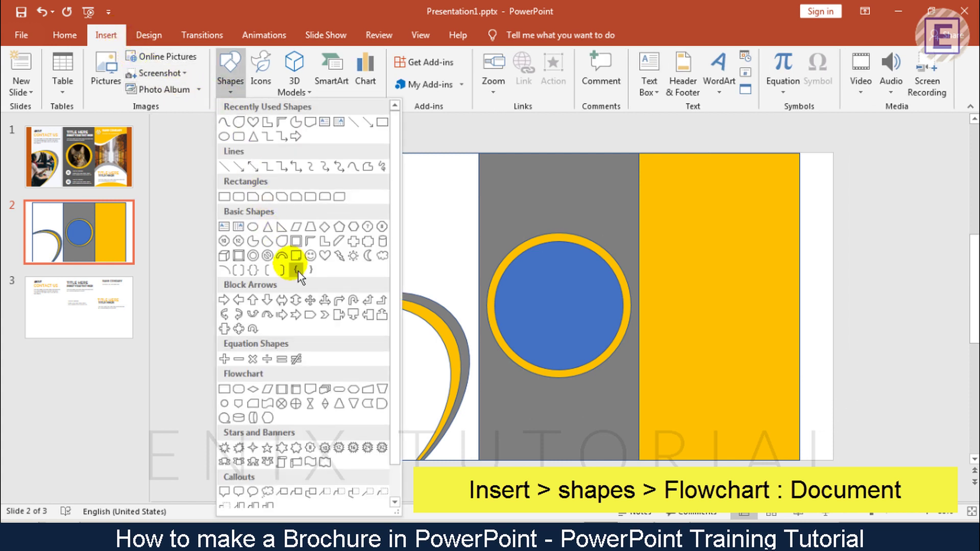
left_click(312, 392)
left_click_drag(652, 166, 809, 271)
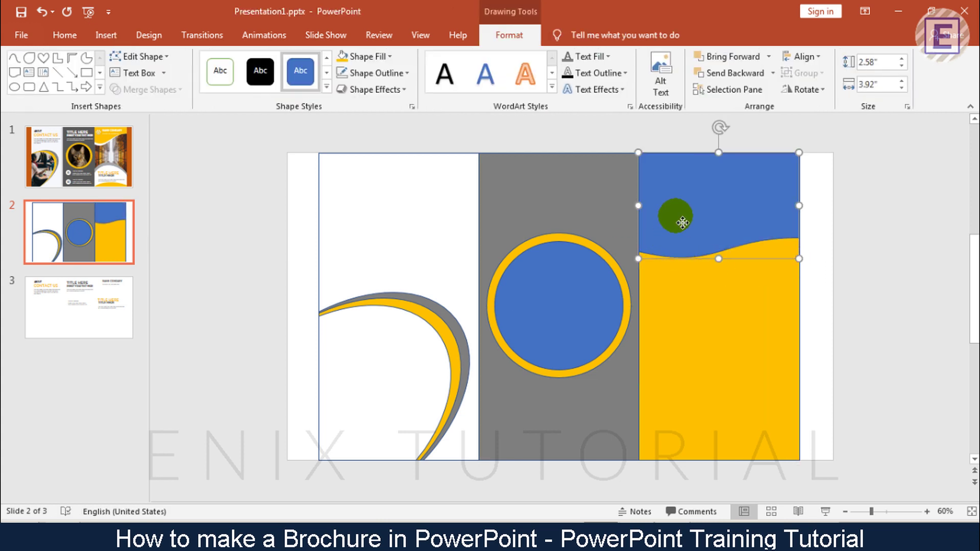
Edit the shape's points so its wavy bottom edge sweeps up to the right.
right_click(682, 223)
left_click(725, 289)
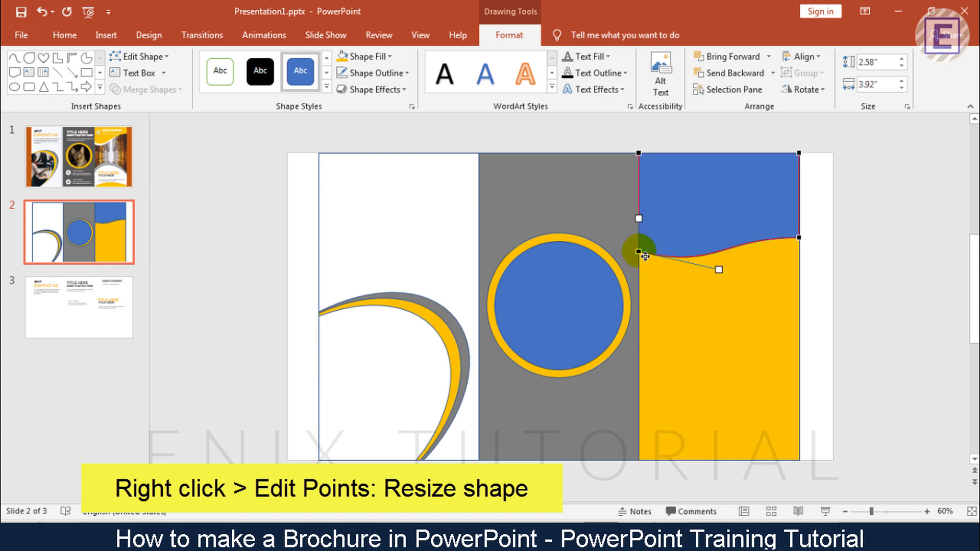
left_click_drag(645, 256, 646, 267)
left_click_drag(803, 243, 805, 219)
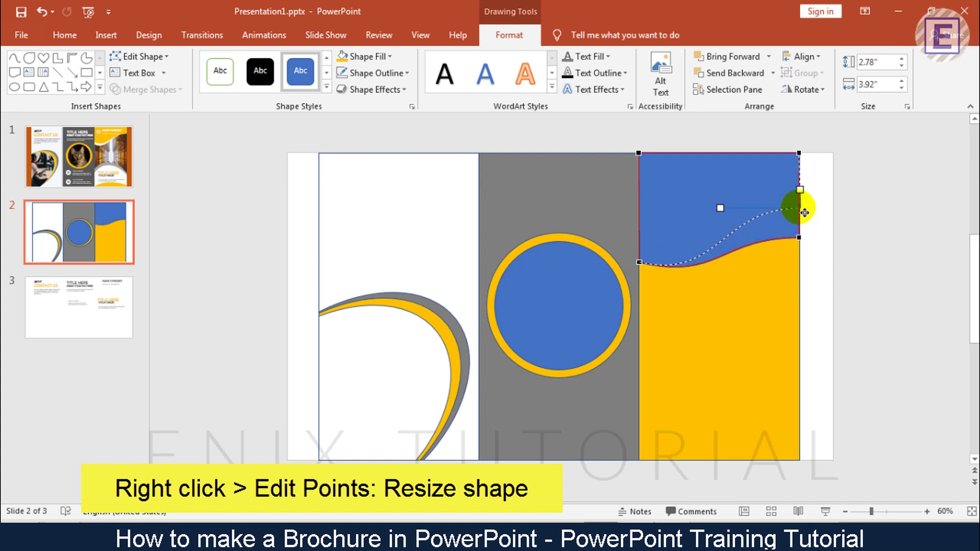
left_click_drag(804, 212, 803, 207)
left_click(902, 249)
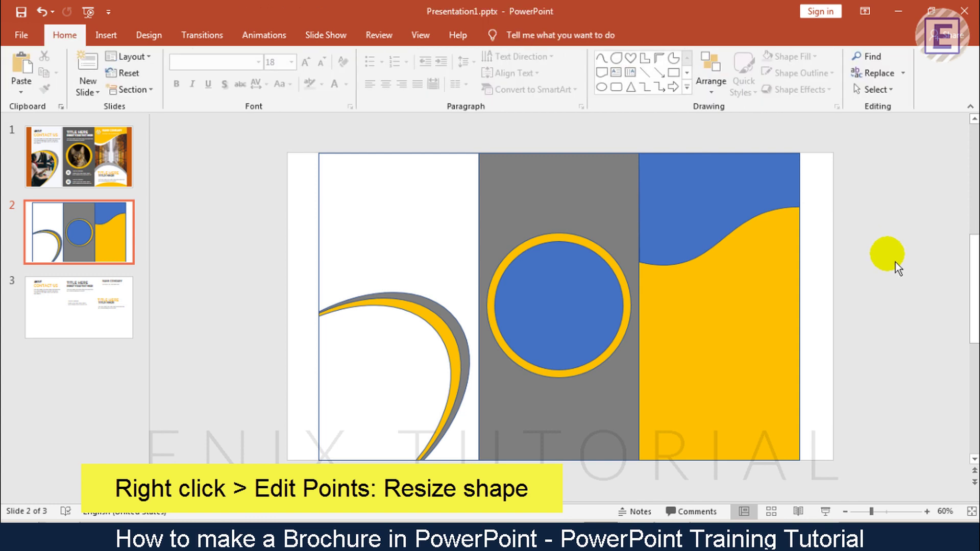
Duplicate the blue wave, lower the copy's left point and fill the copy white.
left_click(722, 222)
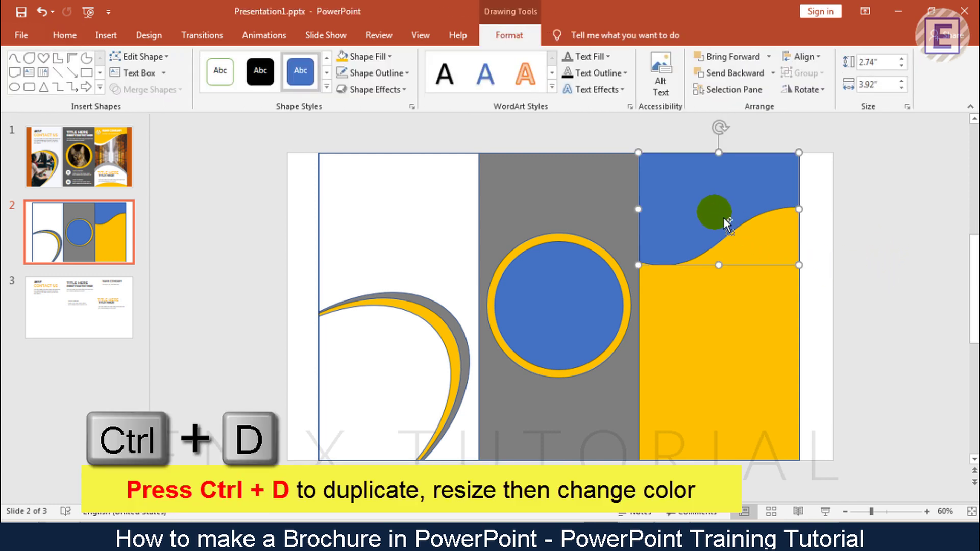
key("ctrl+d")
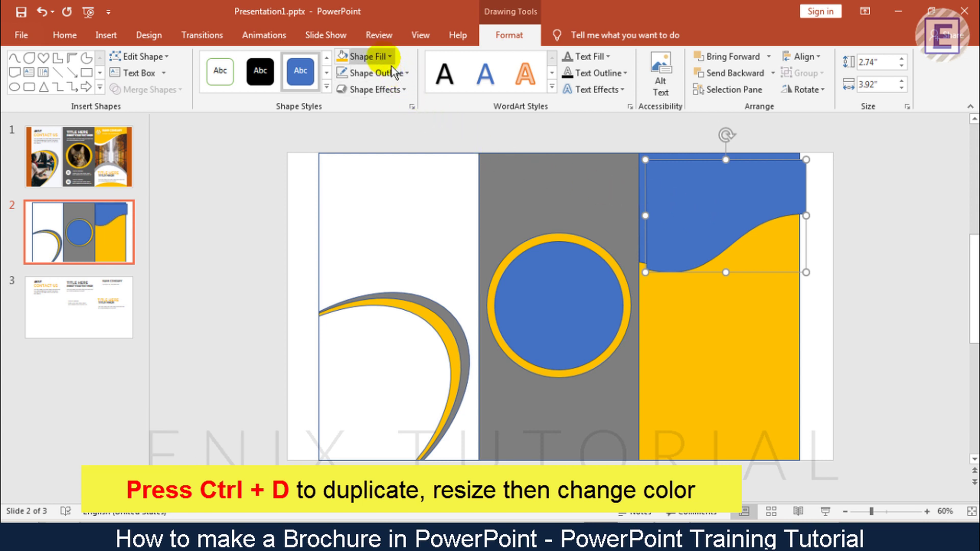
left_click_drag(682, 222, 677, 216)
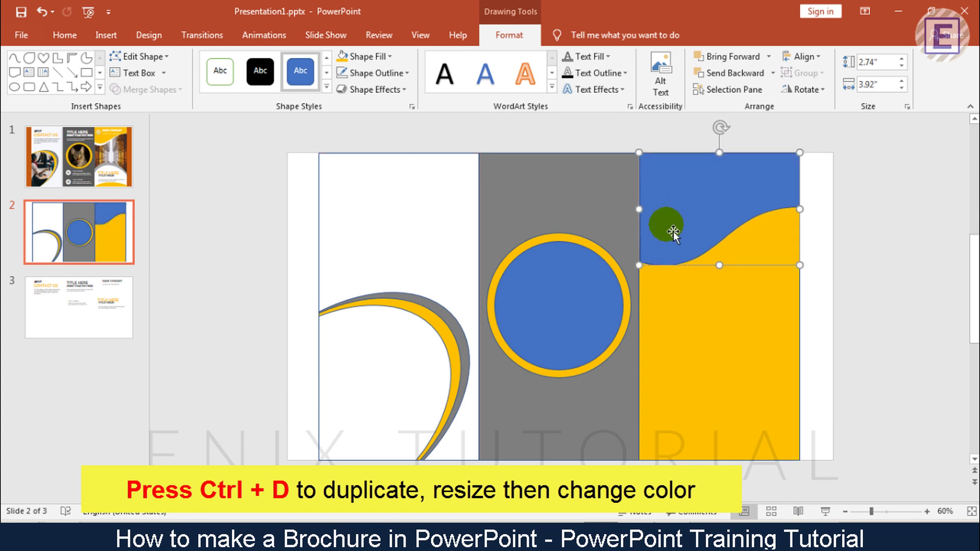
right_click(677, 216)
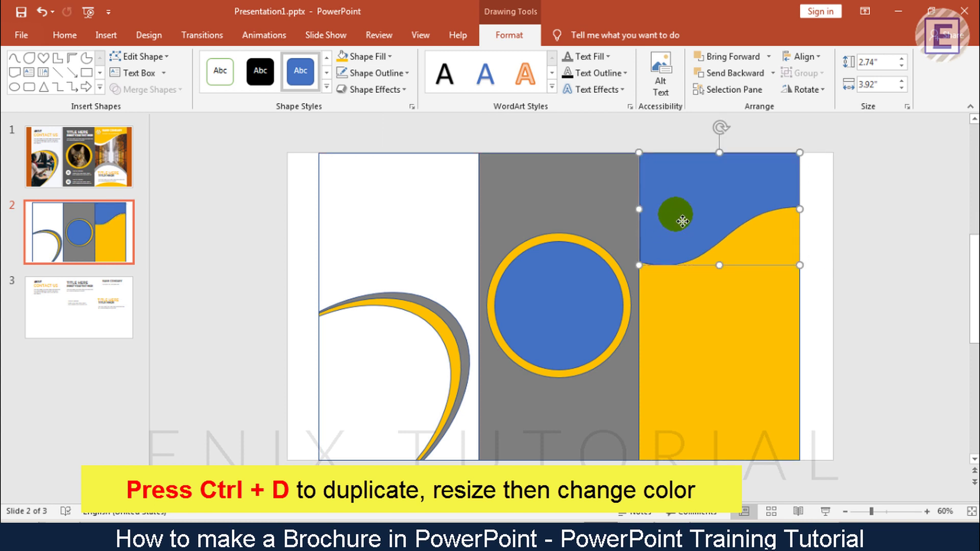
left_click(709, 314)
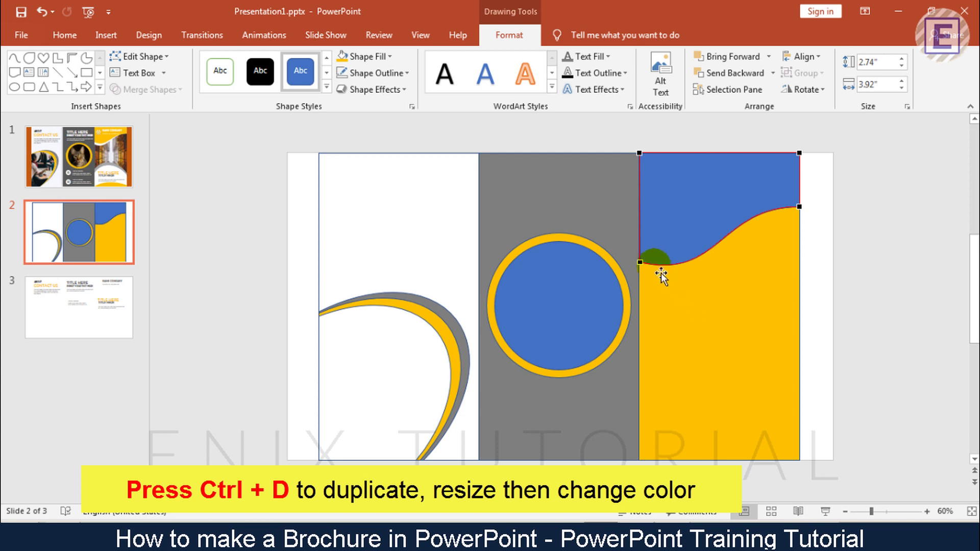
left_click(644, 263)
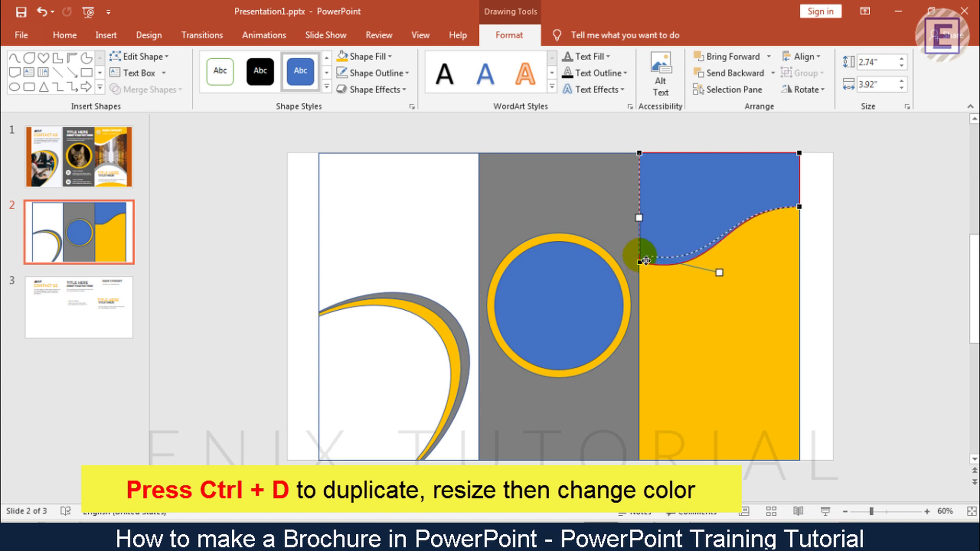
left_click_drag(666, 270, 665, 271)
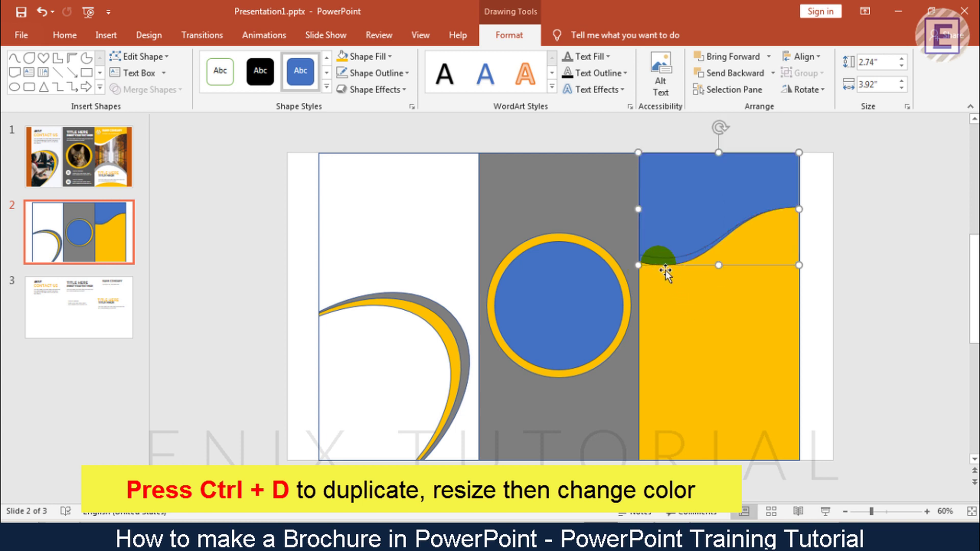
left_click(388, 58)
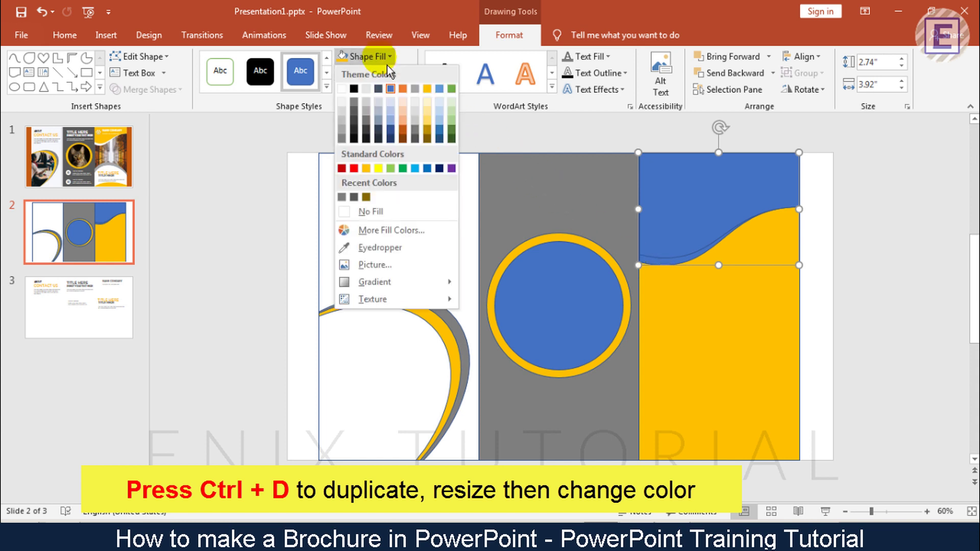
left_click(342, 89)
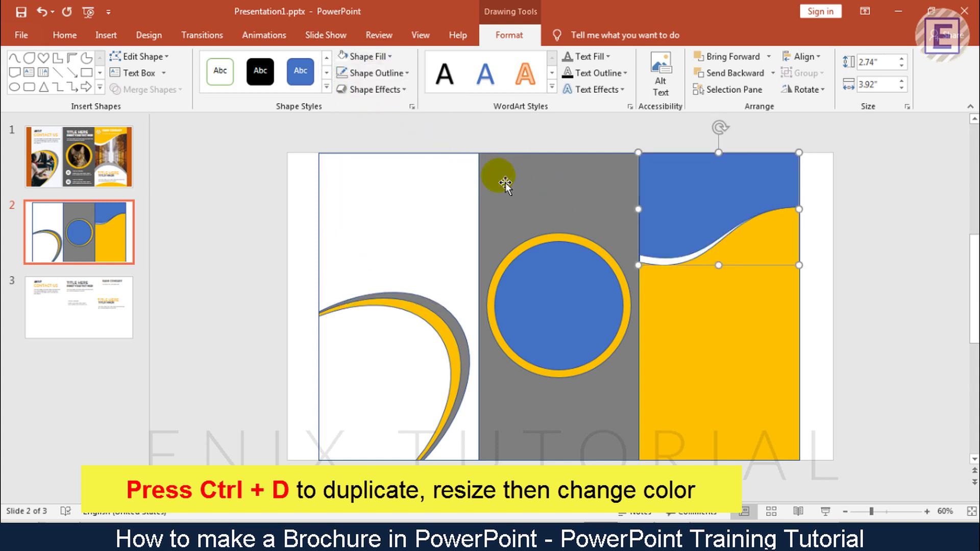
Raise the original blue wave's left point so a thin white stripe shows.
left_click_drag(681, 228, 687, 228)
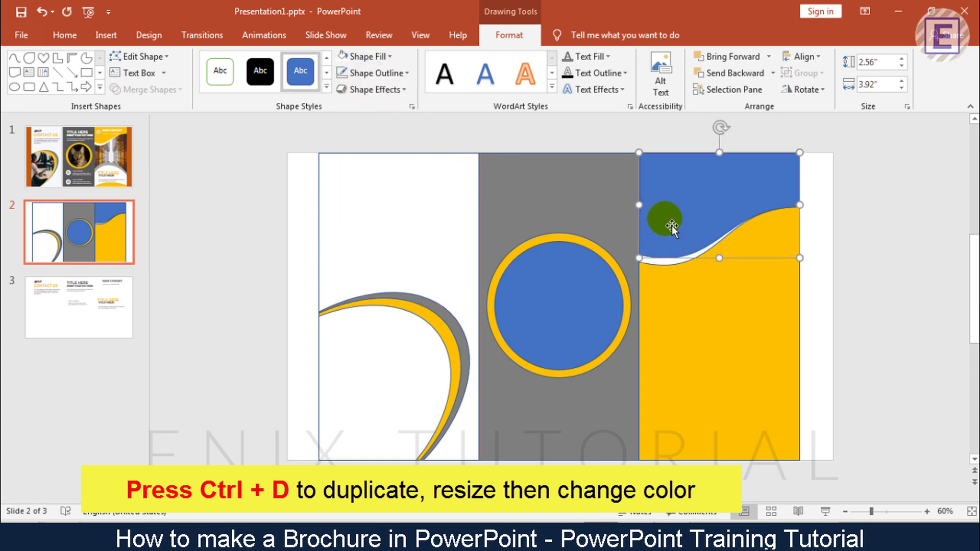
right_click(673, 226)
left_click(700, 319)
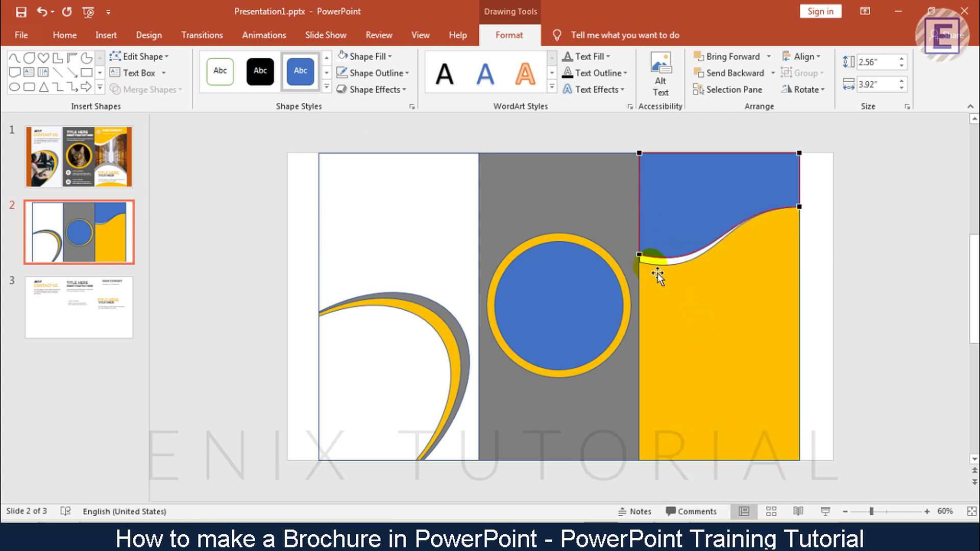
left_click_drag(644, 260, 642, 249)
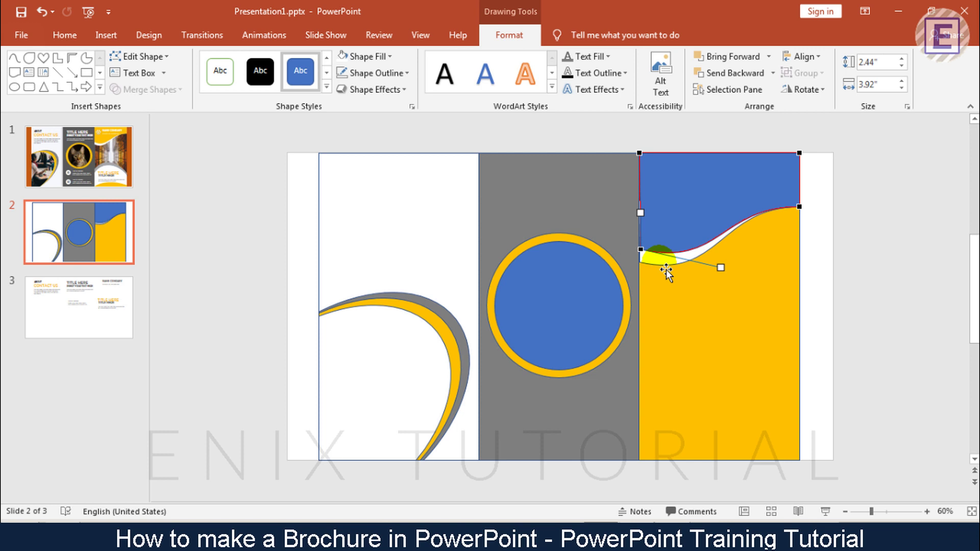
left_click(860, 265)
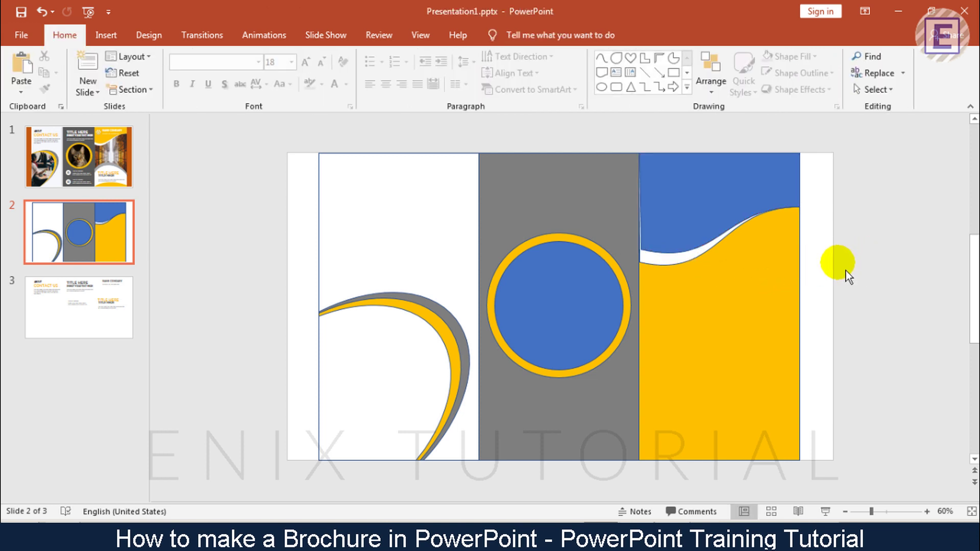
Fine-tune the left end point of the blue wave.
left_click(797, 269)
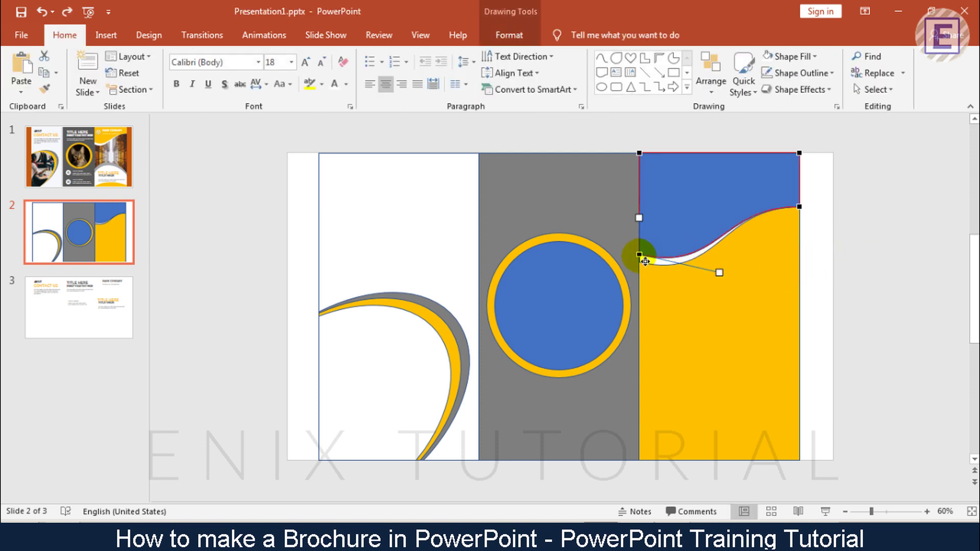
left_click_drag(644, 260, 644, 259)
left_click(868, 258)
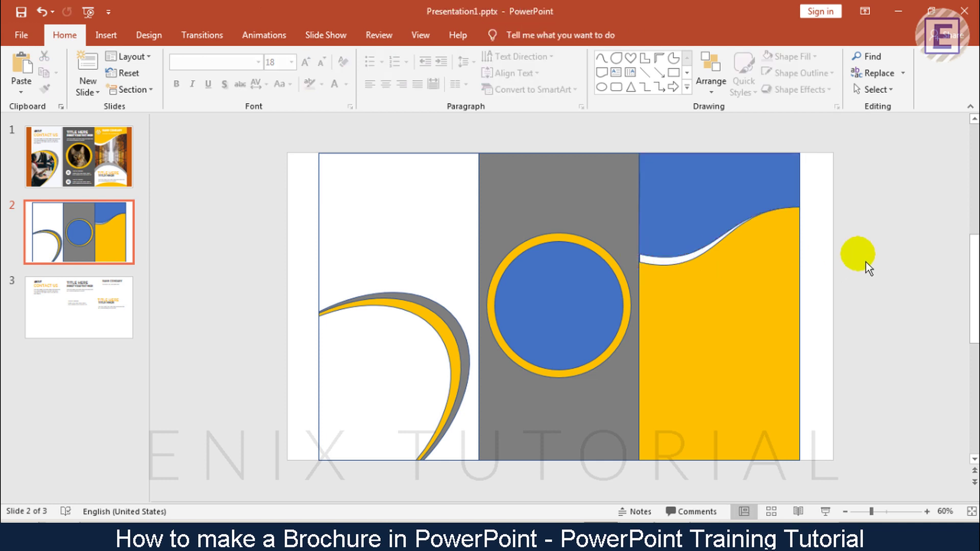
Fill the blue wave with yellow from the Shape Fill menu.
left_click(699, 199)
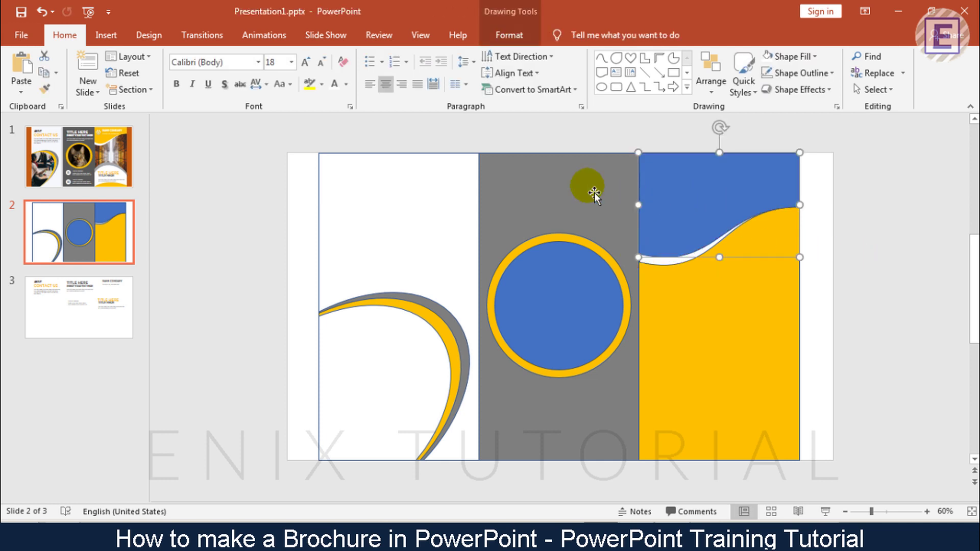
left_click(505, 35)
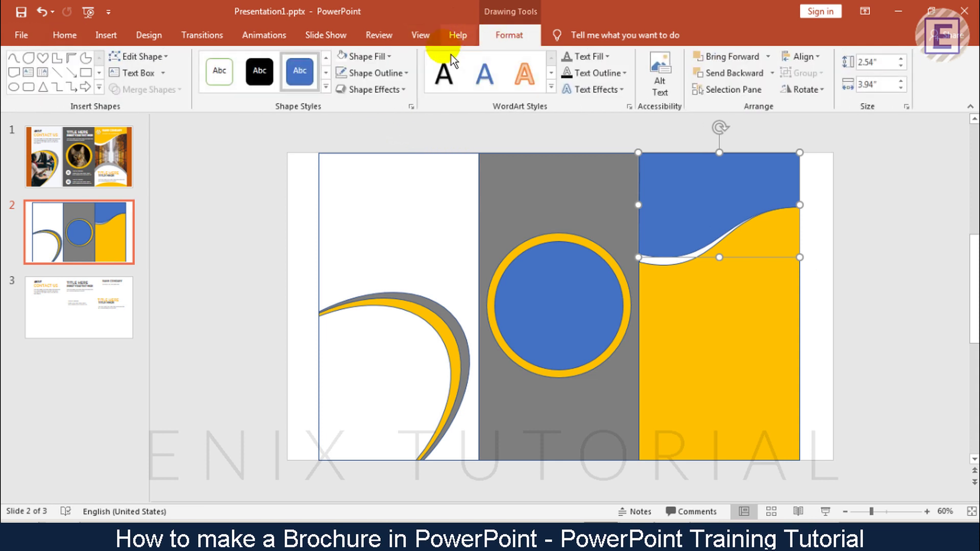
left_click(363, 56)
left_click(366, 168)
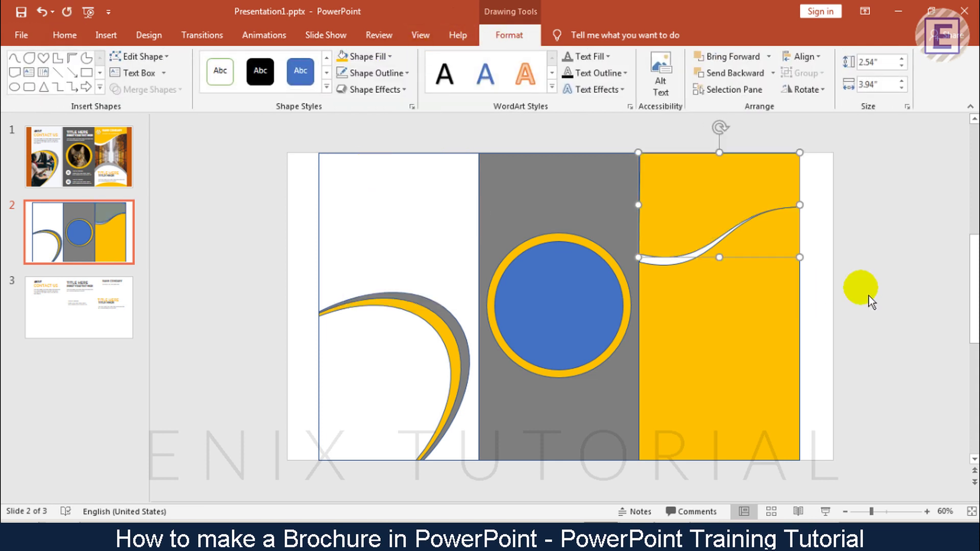
left_click(874, 295)
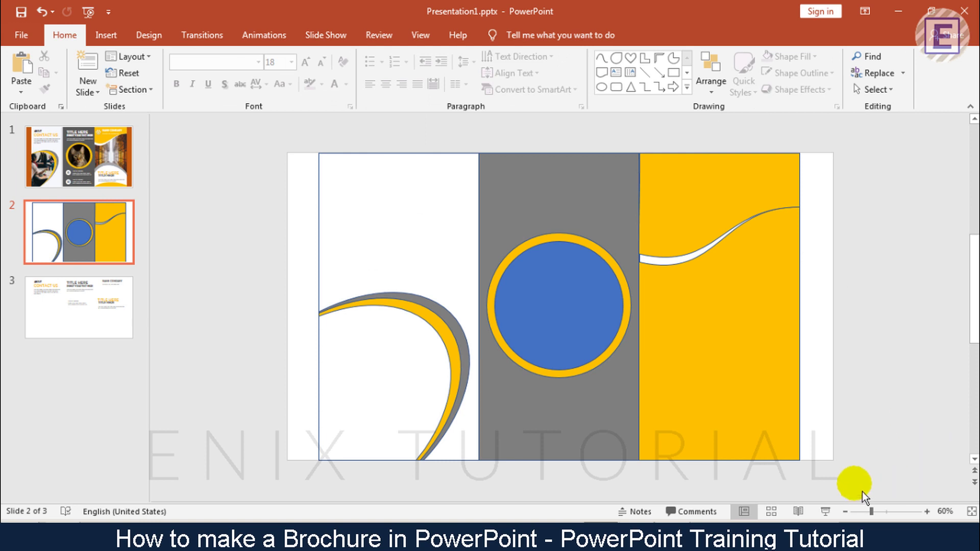
At 50% zoom, draw a large oval and move, tilt and enlarge it onto the yellow panel.
left_click(845, 512)
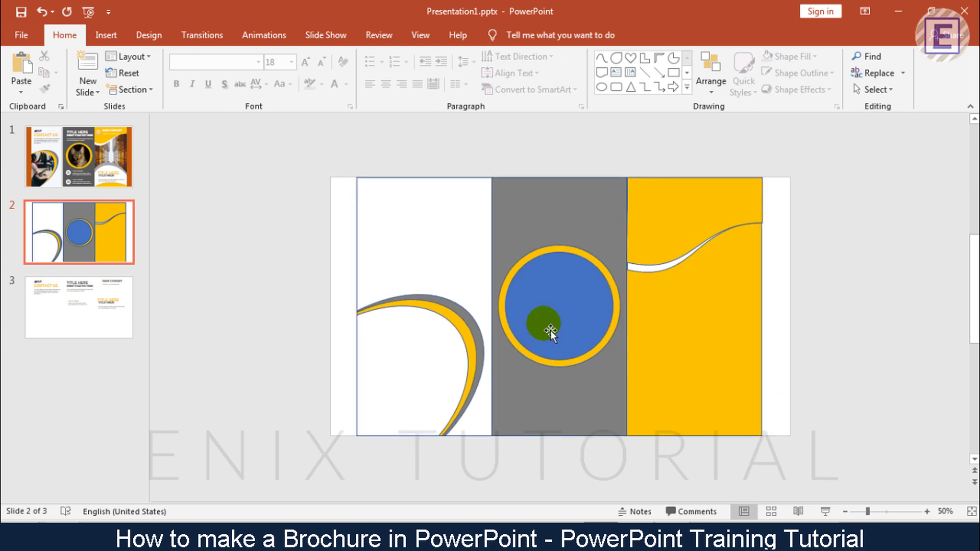
left_click(106, 34)
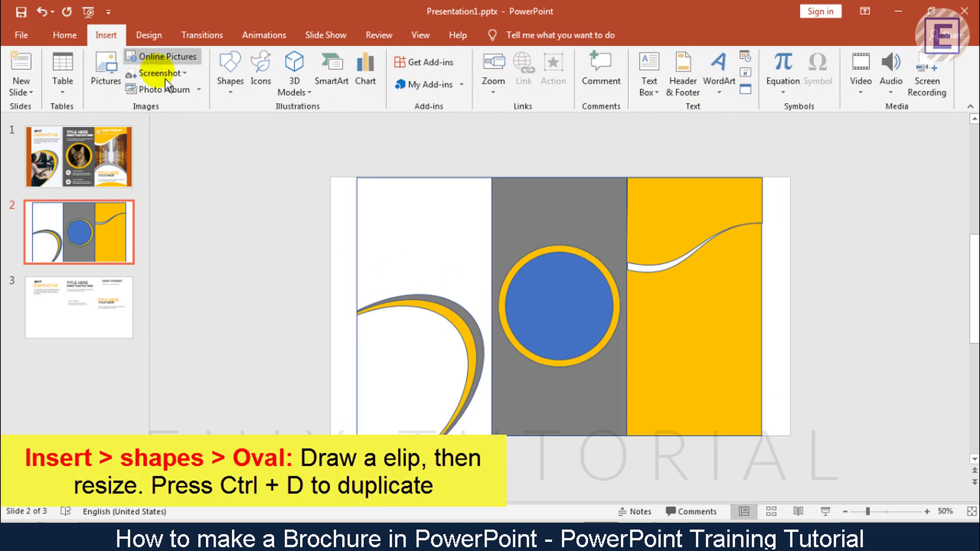
left_click(230, 90)
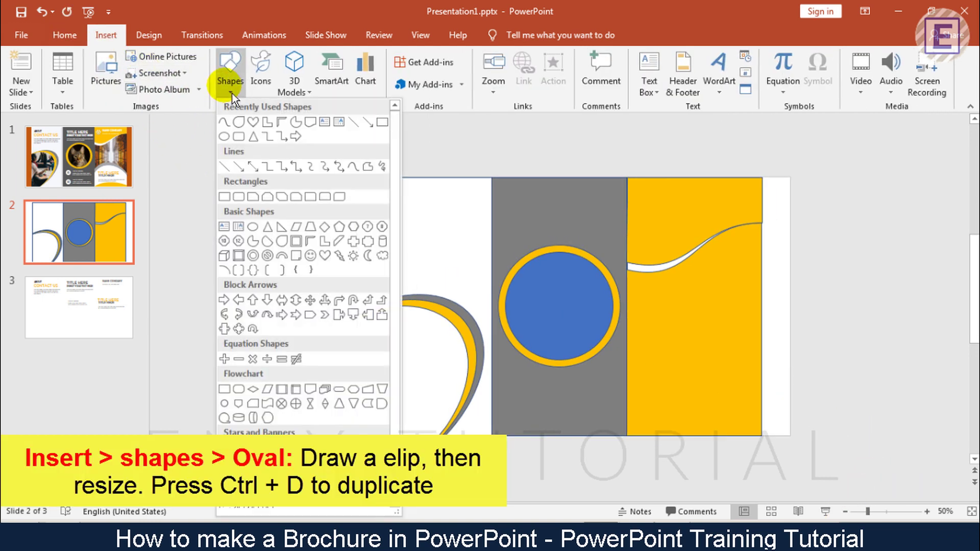
left_click(252, 227)
left_click_drag(815, 232, 966, 458)
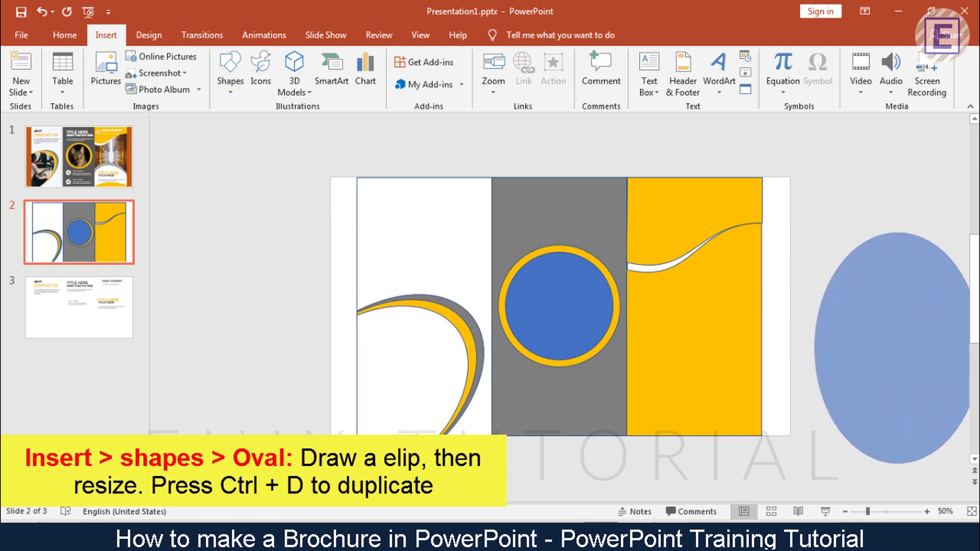
mouse_move(875, 308)
left_mouse_down()
mouse_move(697, 360)
mouse_move(678, 378)
left_mouse_up()
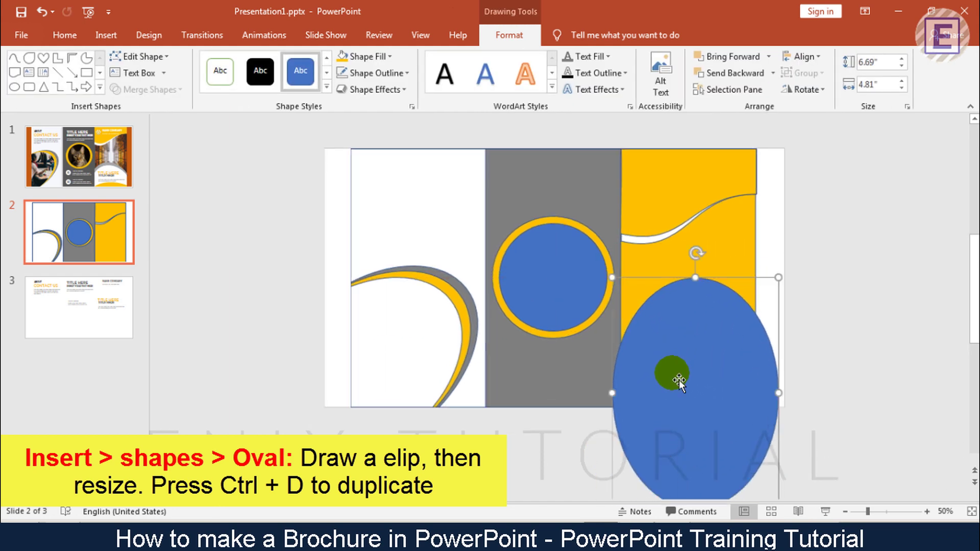
left_click_drag(711, 245, 817, 353)
mouse_move(684, 328)
left_mouse_down()
mouse_move(689, 388)
mouse_move(745, 366)
left_mouse_up()
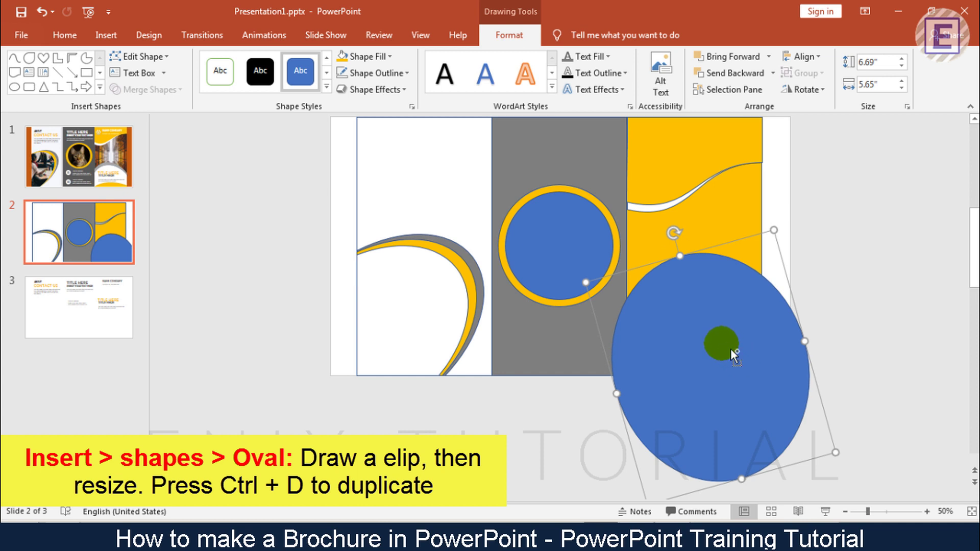
Offset the duplicate oval slightly from the first, then zoom out to 40%.
mouse_move(732, 353)
left_mouse_down()
mouse_move(707, 356)
mouse_move(744, 354)
left_mouse_up()
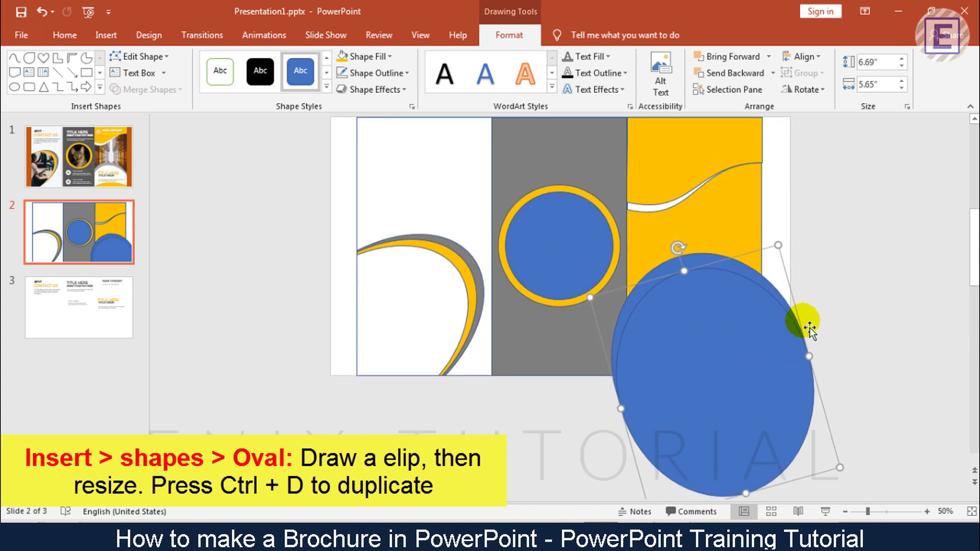
left_click(902, 293)
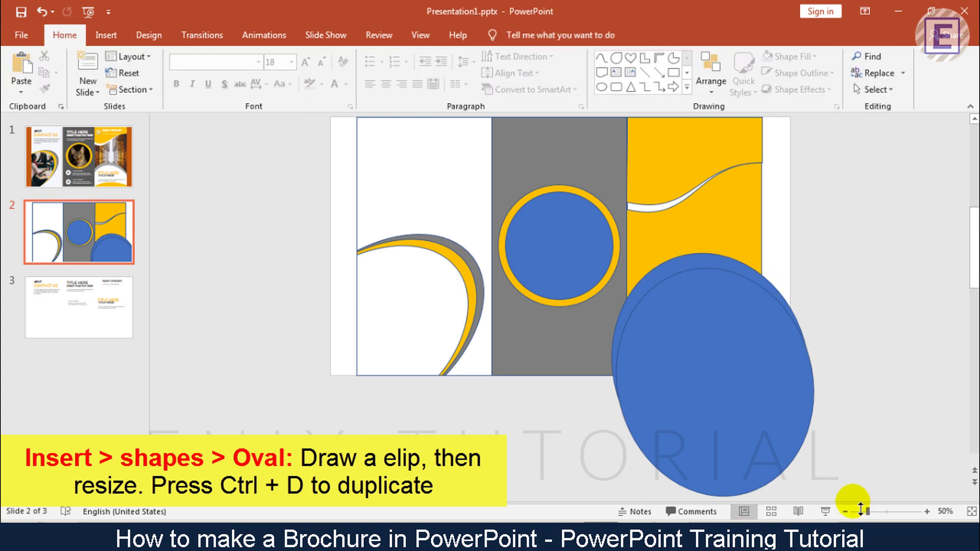
left_click(861, 510)
Draw a rectangle over the ellipses' left side and Fragment it with both ellipses.
left_click(115, 36)
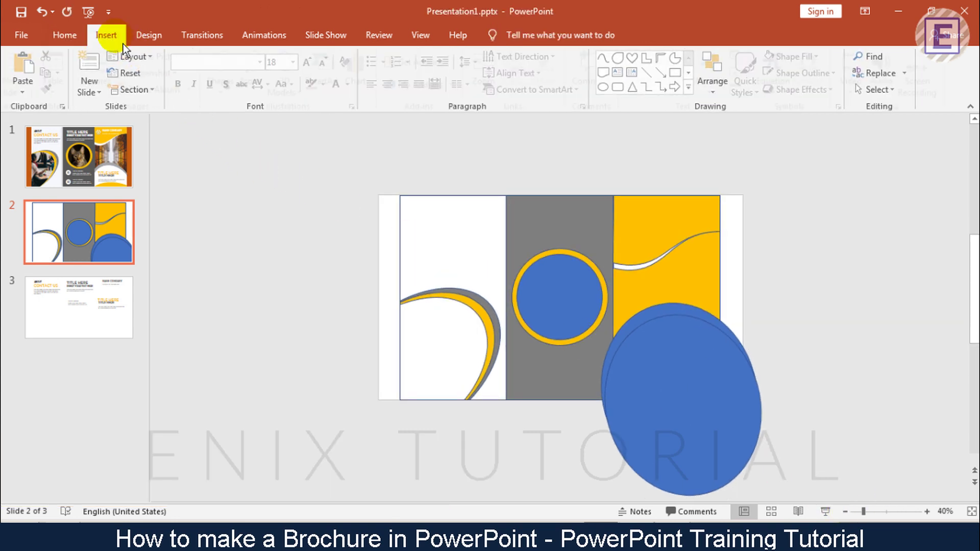
left_click(229, 76)
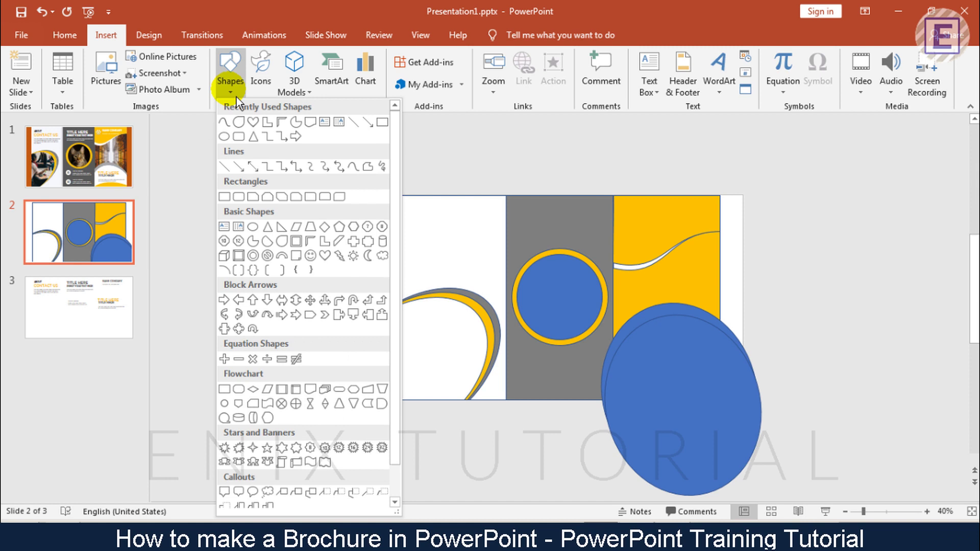
left_click(236, 196)
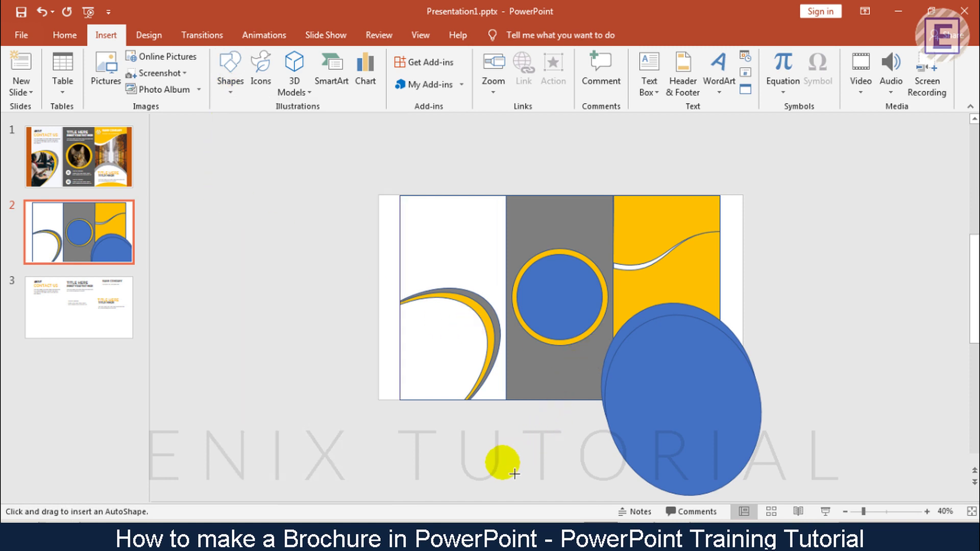
left_click_drag(514, 474, 623, 322)
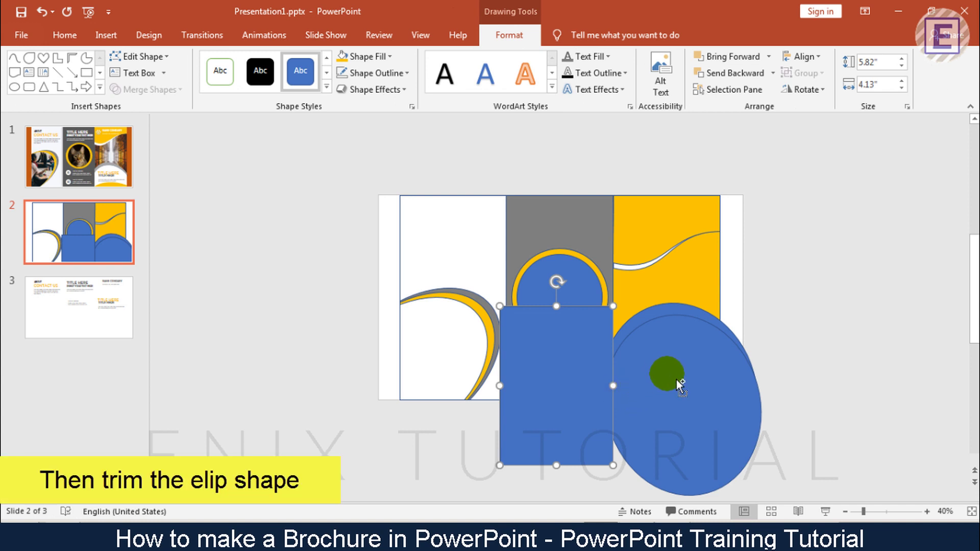
left_click(675, 380, "shift")
scroll(673, 313, "down", 2)
left_click(671, 290, "shift")
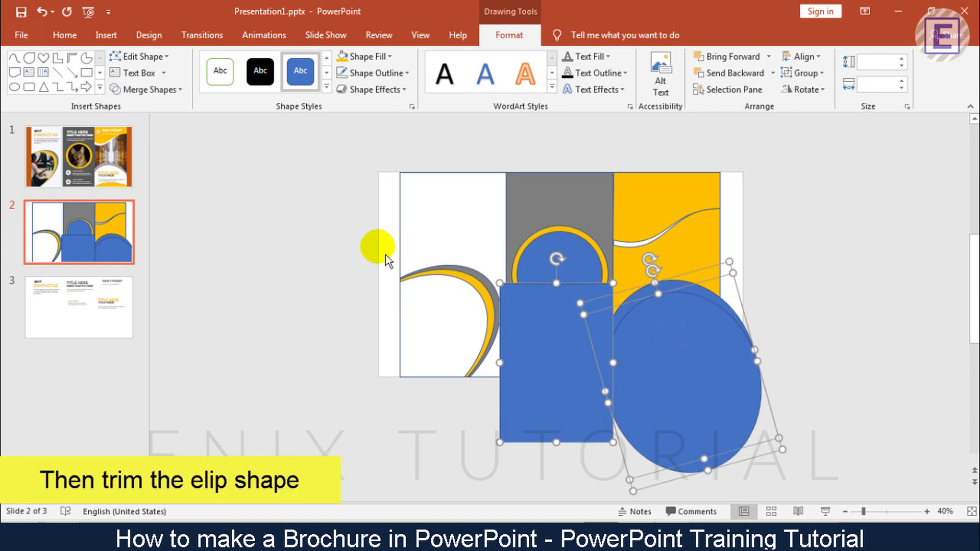
left_click(185, 96)
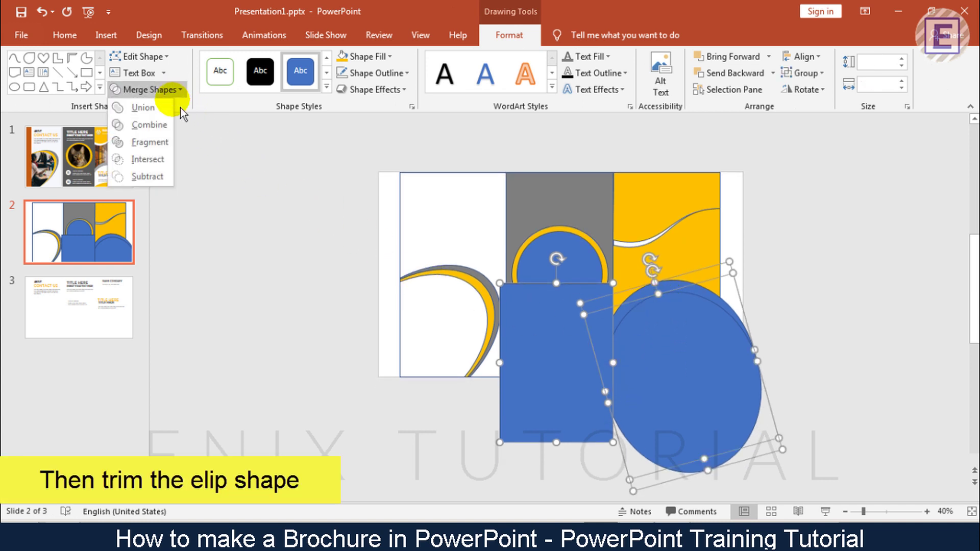
left_click(161, 151)
scroll(246, 249, "up", 2)
Delete the rectangle piece and thin slivers left of the gold panel's edge.
left_click(276, 332)
left_click(533, 401)
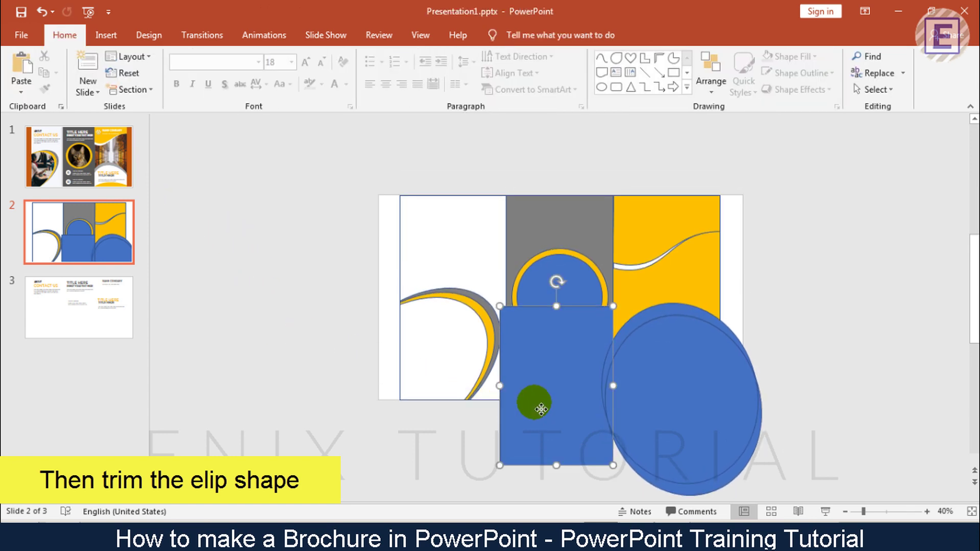
key("Delete")
left_click(612, 388)
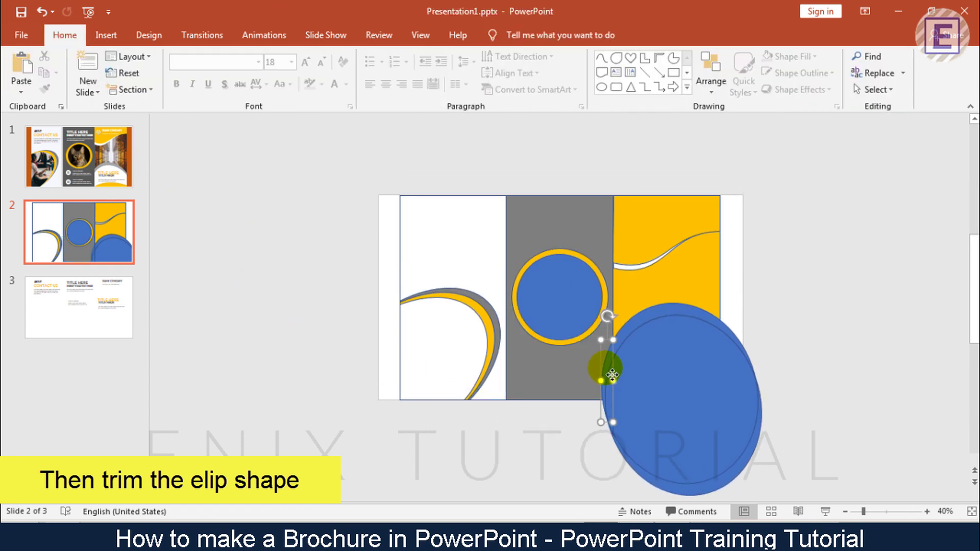
key("Delete")
left_click(613, 397)
key("Delete")
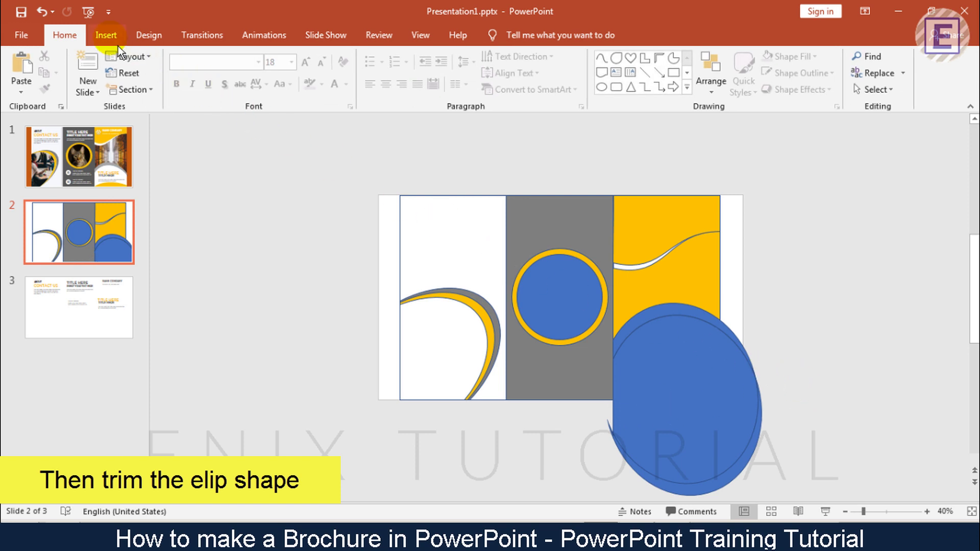
left_click(106, 36)
left_click(230, 81)
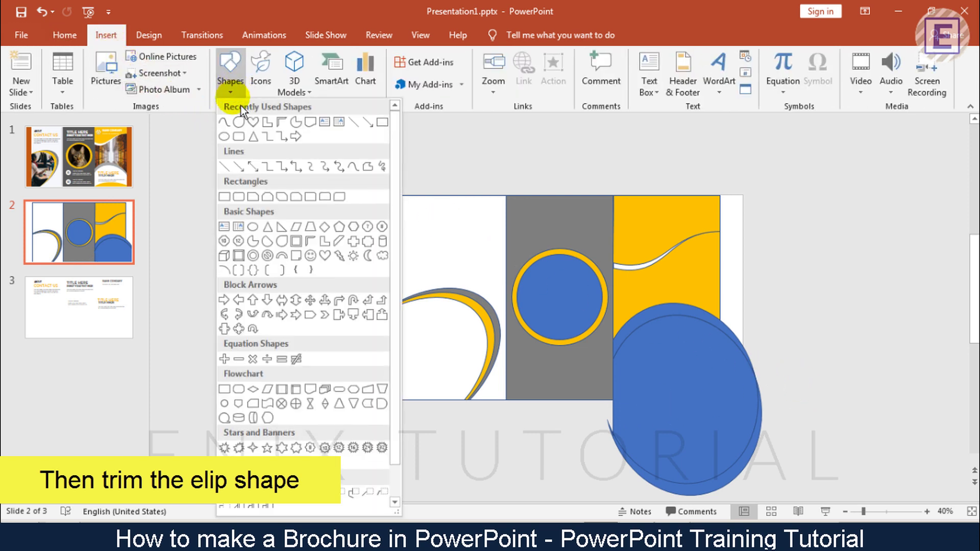
Draw a rectangle over the ellipse's right side along the panel edge and Fragment them.
left_click(224, 197)
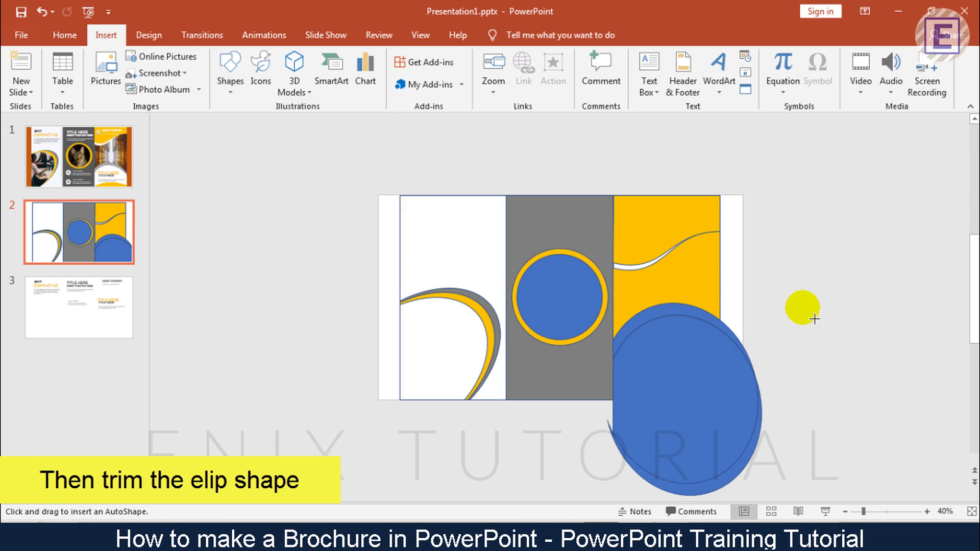
left_click_drag(834, 259, 721, 475)
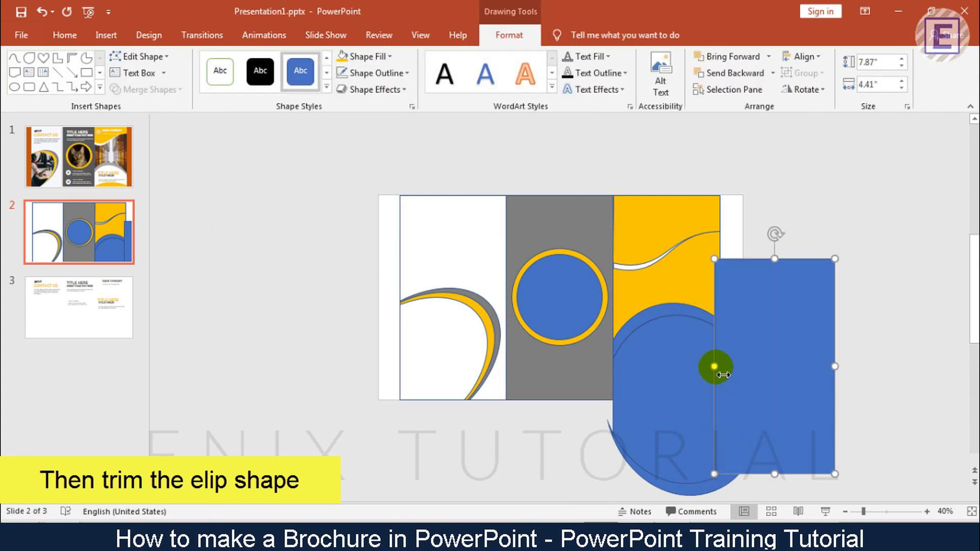
left_click_drag(727, 383, 728, 388)
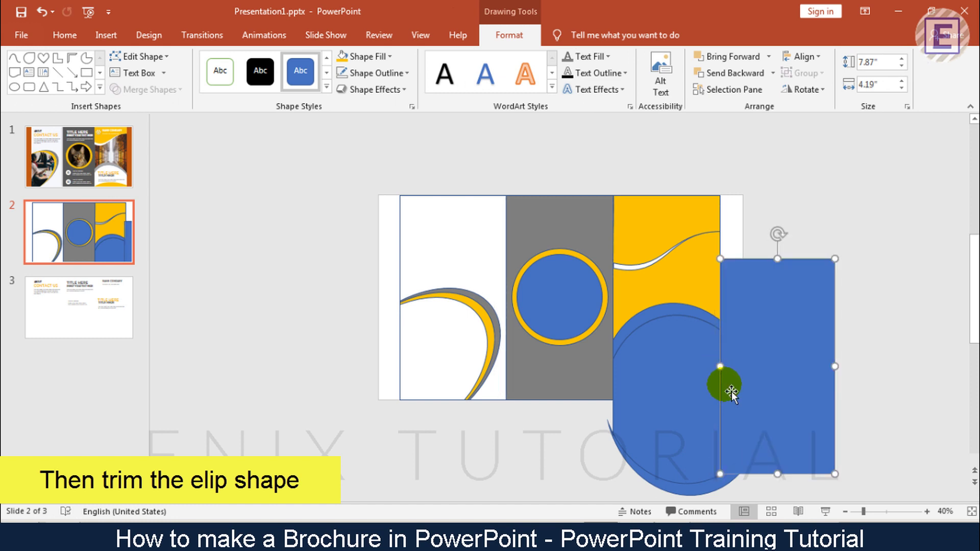
left_click_drag(777, 474, 777, 495)
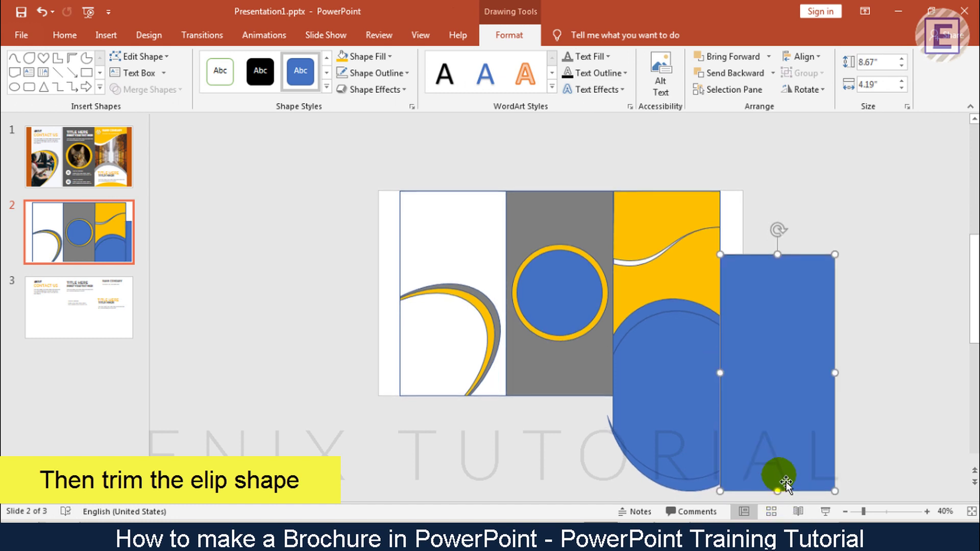
left_click_drag(711, 380, 674, 310)
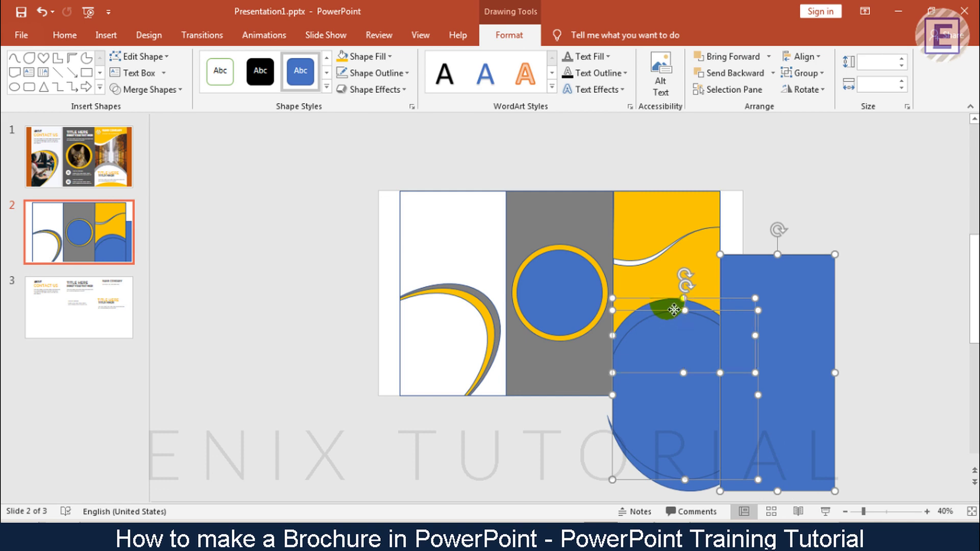
left_click(148, 90)
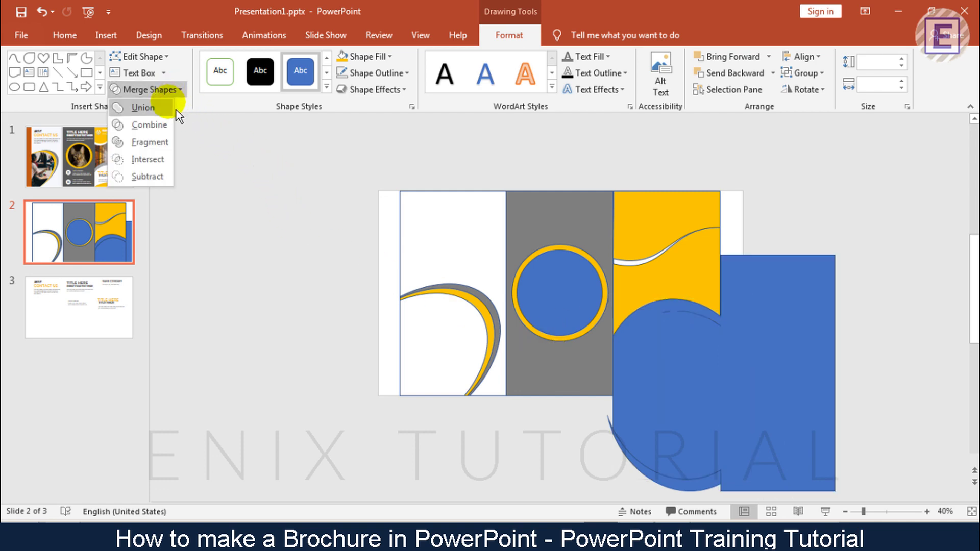
left_click(158, 148)
Delete the rectangle piece and all fragments beyond the yellow panel's right edge.
left_click(925, 335)
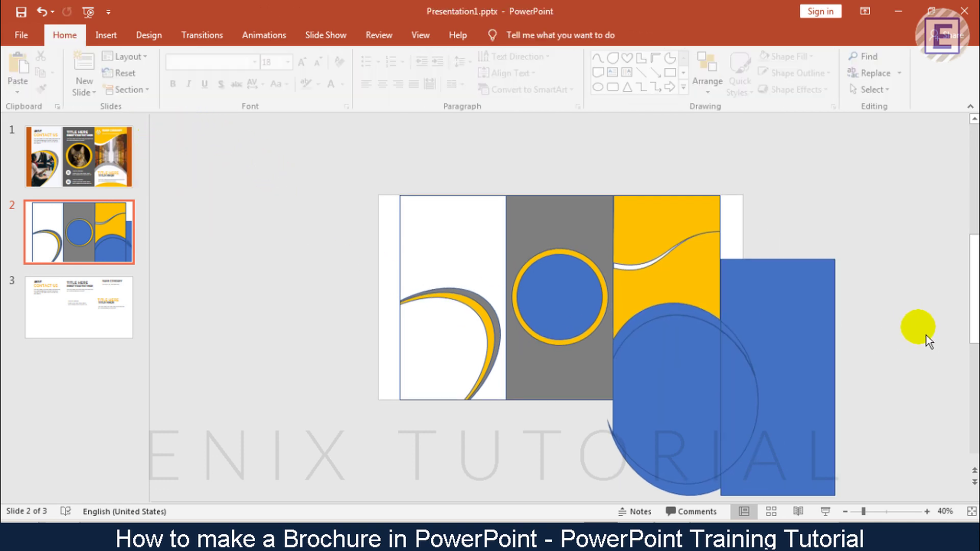
double_click(814, 328)
key("Delete")
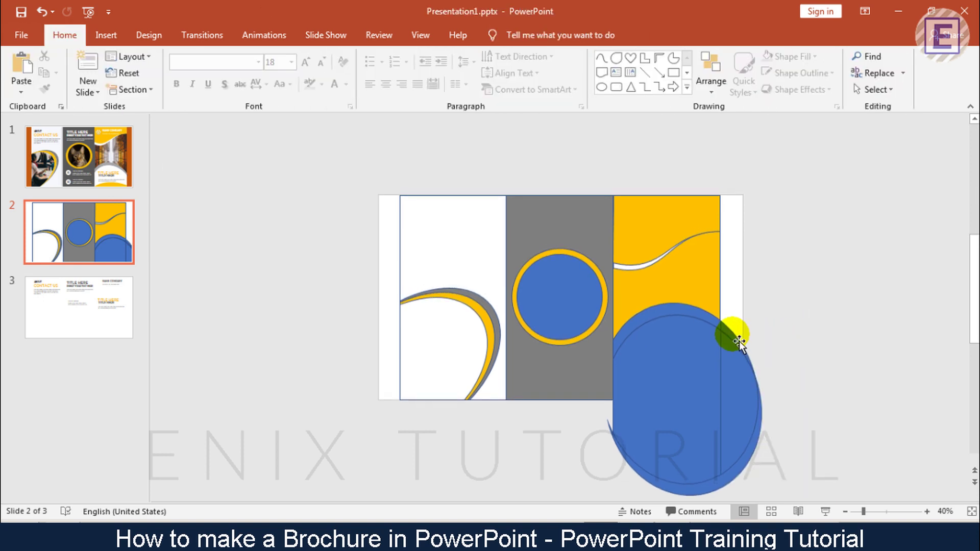
left_click(742, 329)
key("Delete")
left_click(754, 377)
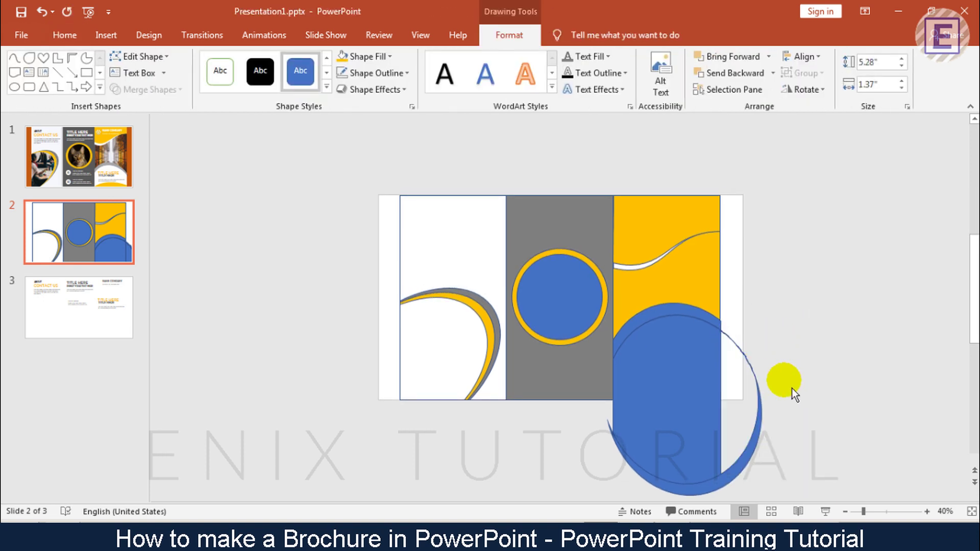
key("Delete")
left_click(764, 434)
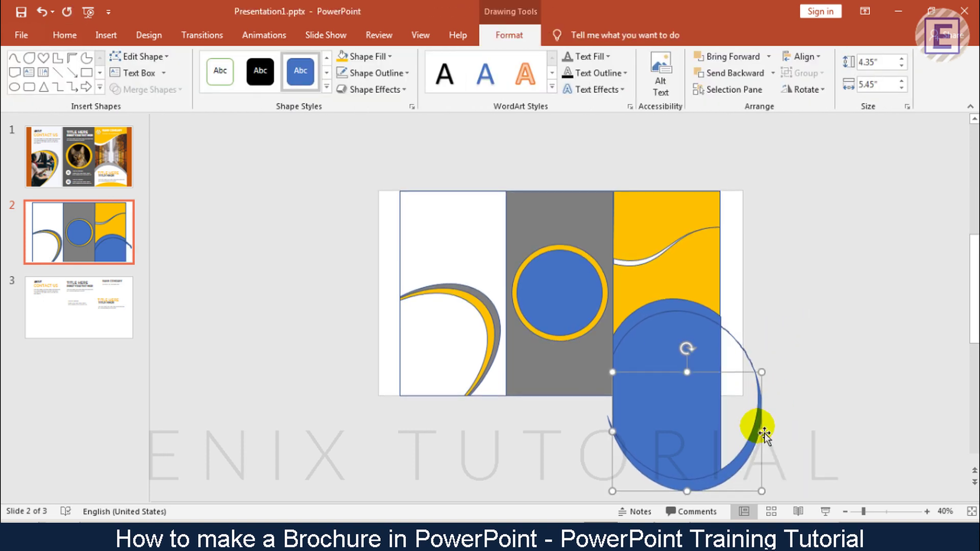
key("Delete")
left_click(743, 363)
key("Delete")
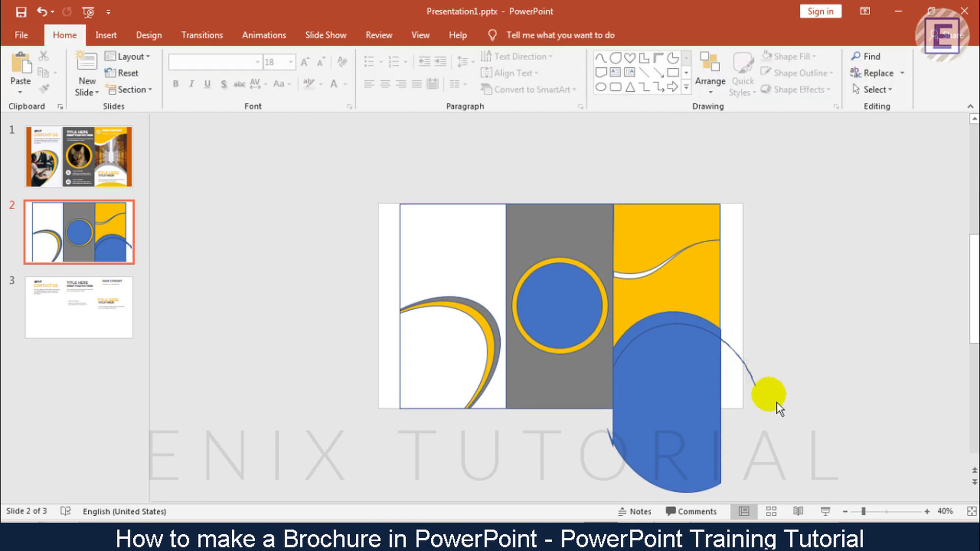
left_click_drag(775, 412, 714, 314)
key("Delete")
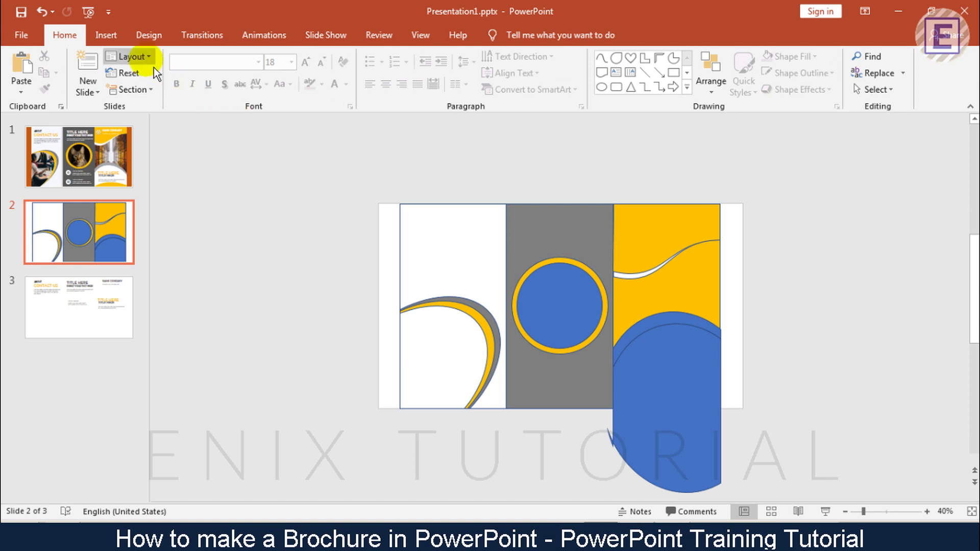
Draw a rectangle below the slide and Fragment it with the blue shape.
left_click(105, 35)
left_click(230, 77)
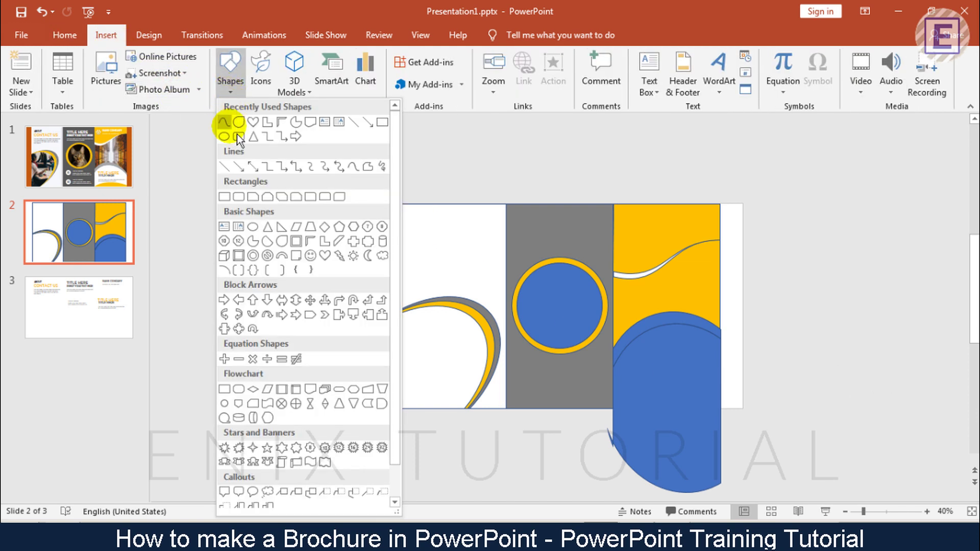
left_click(228, 199)
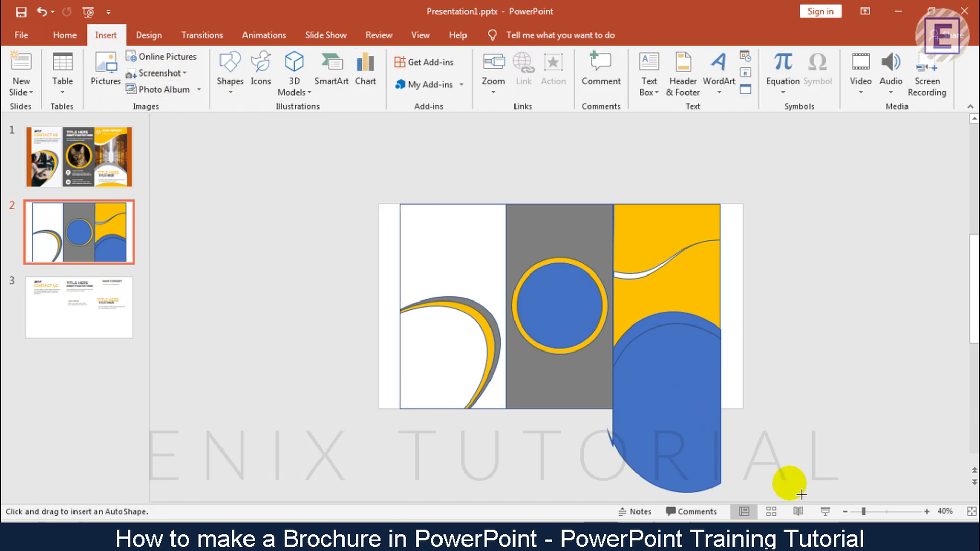
left_click(845, 511)
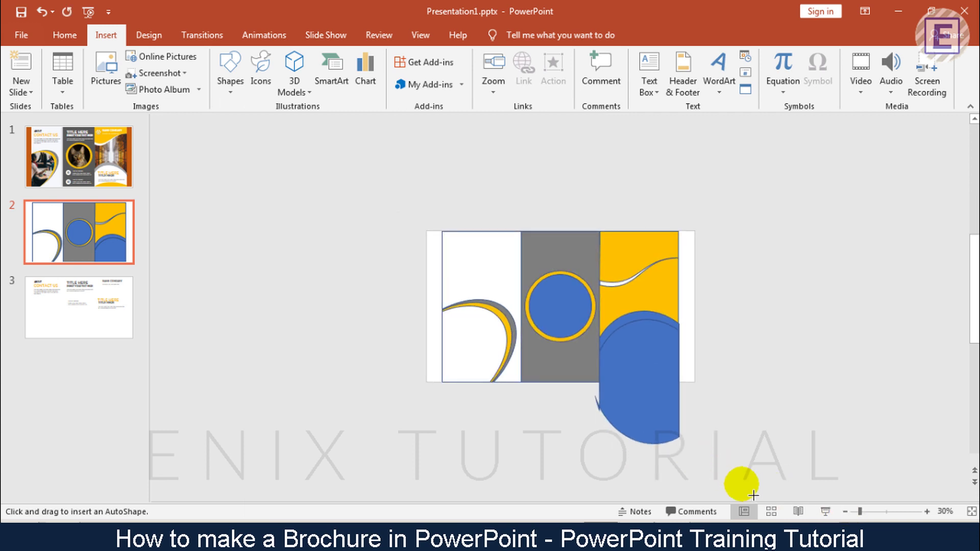
left_click_drag(742, 483, 575, 400)
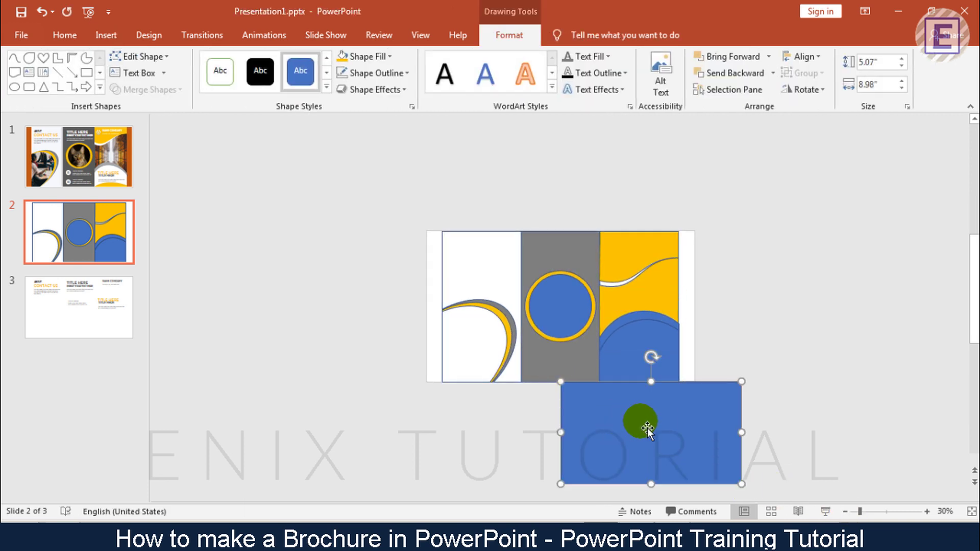
left_click(666, 357)
left_click(711, 409, "shift")
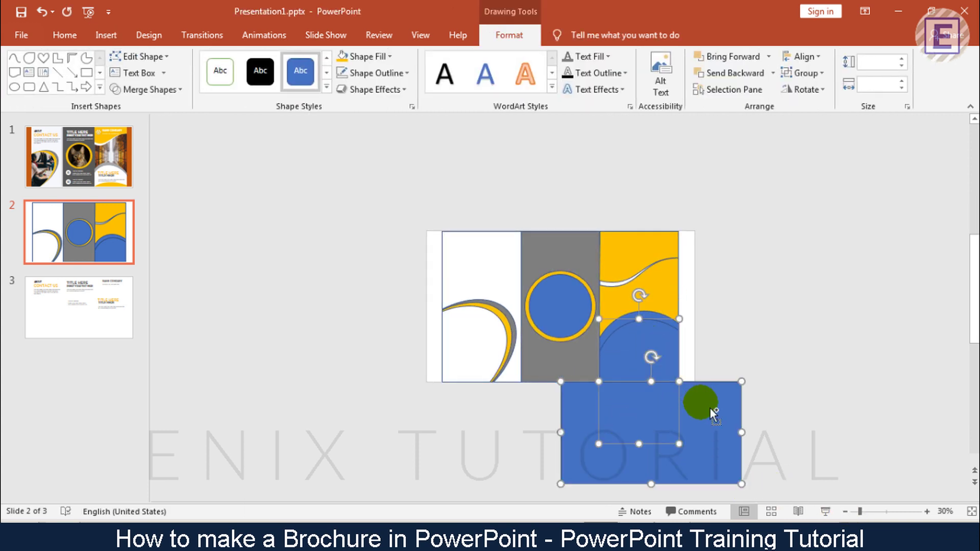
left_click(180, 91)
left_click(160, 146)
Delete the pieces and slivers hanging below and beside the slide's edge.
left_click(736, 355)
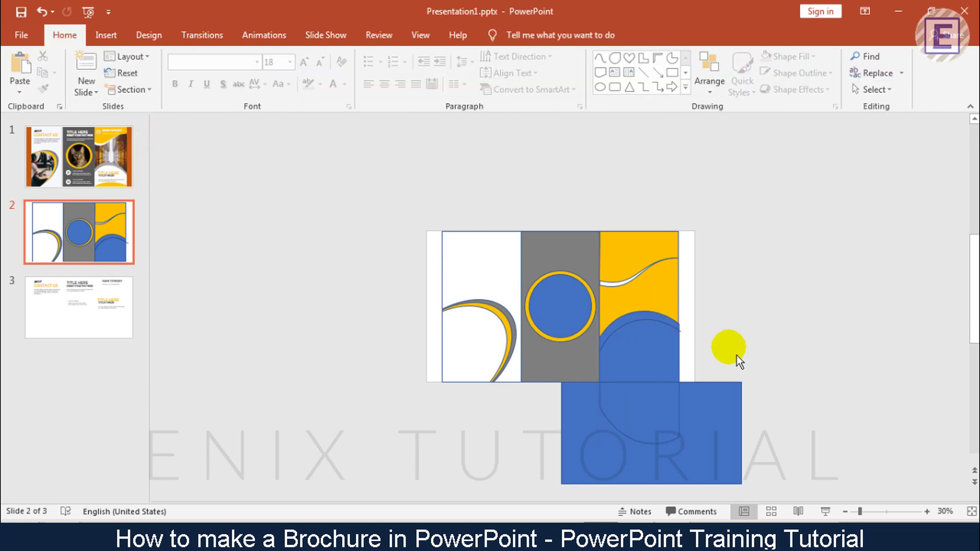
left_click(722, 415)
left_click(683, 424)
key("Delete")
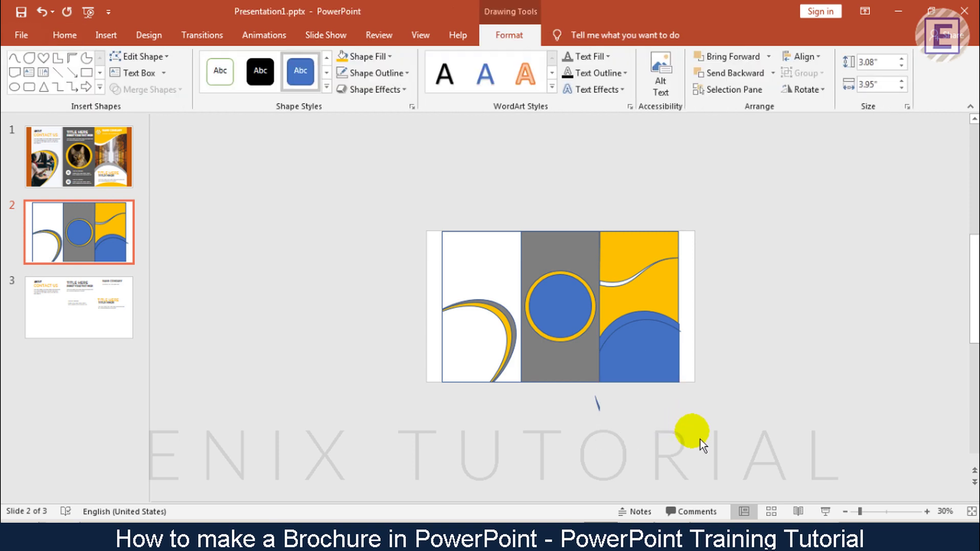
left_click_drag(696, 448, 572, 371)
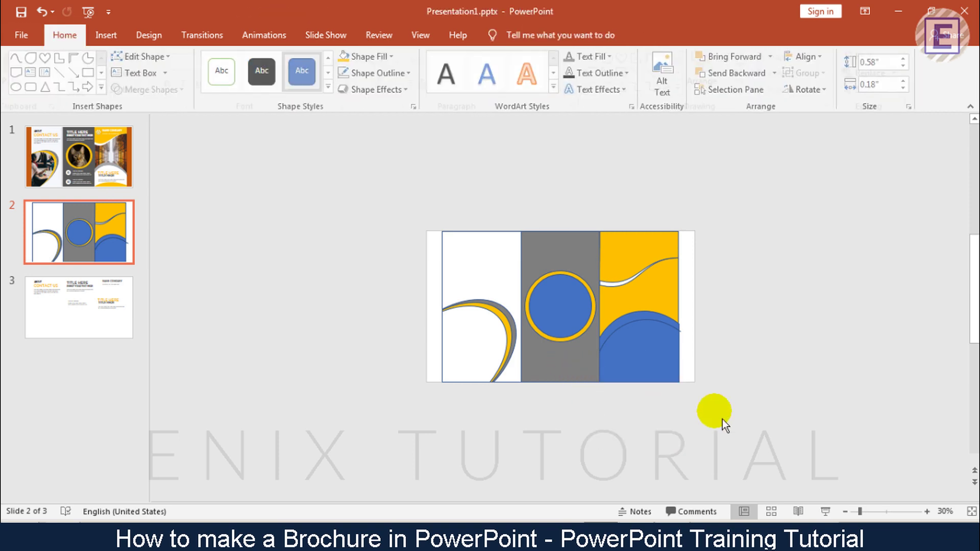
key("Delete")
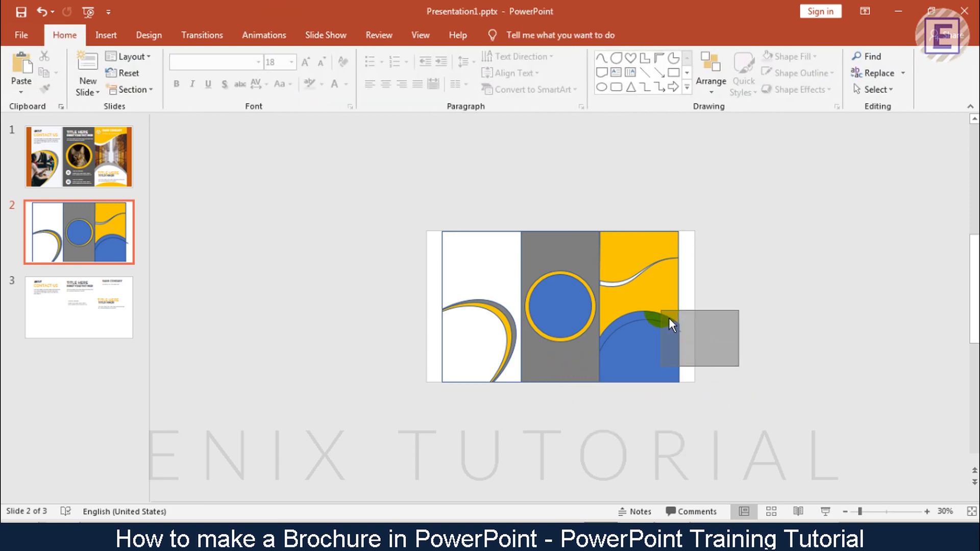
left_click_drag(670, 323, 666, 316)
key("Delete")
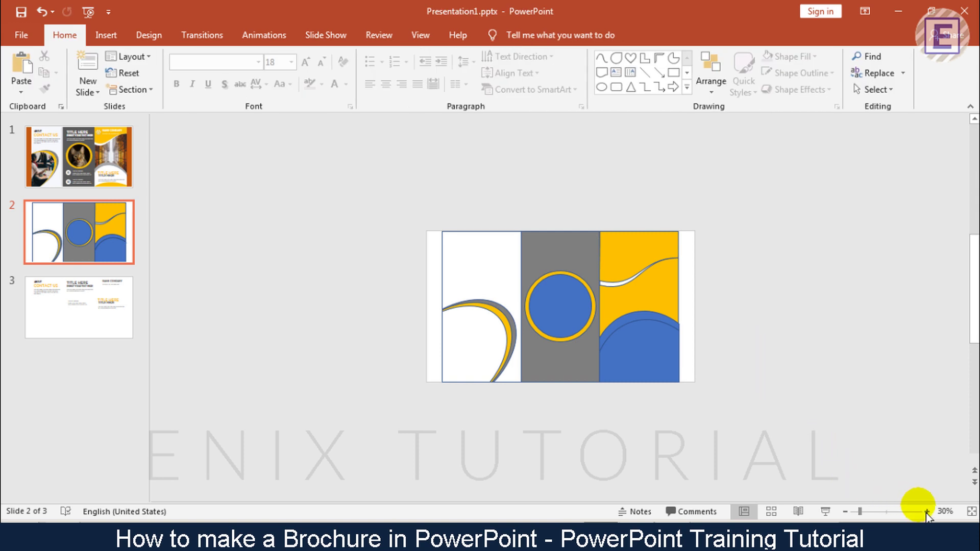
At 60% zoom, fill the right panel's blue arch white and duplicate it.
left_click(926, 512)
left_click(926, 513)
left_click(925, 512)
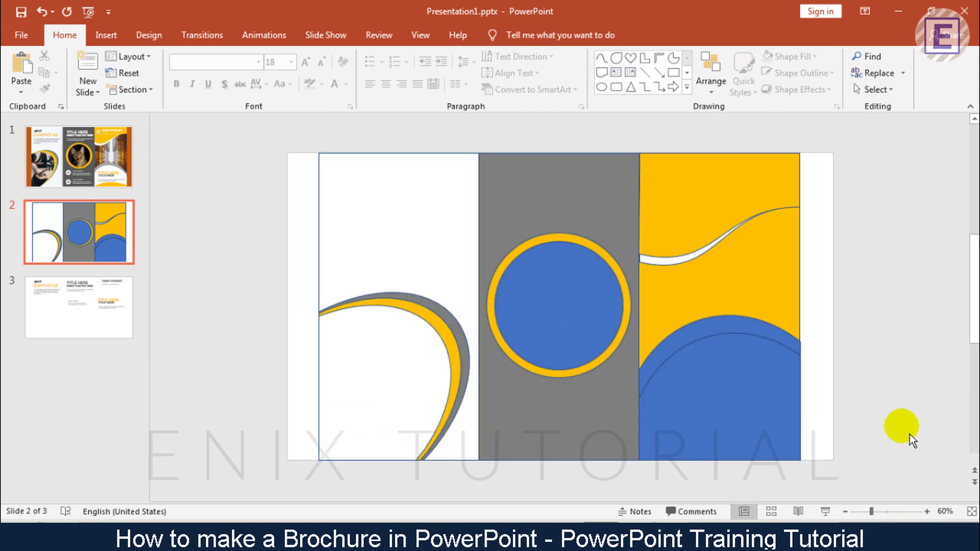
left_click(711, 335)
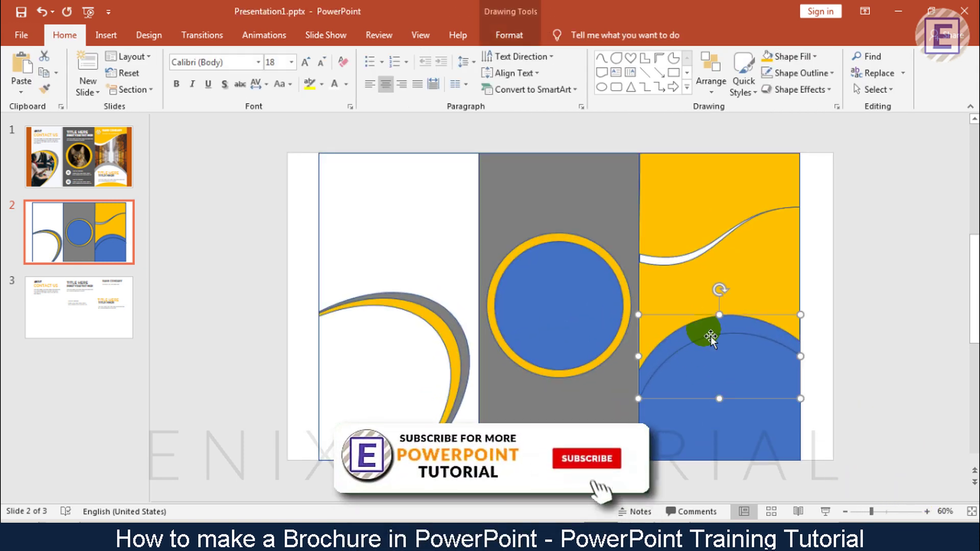
left_click(510, 36)
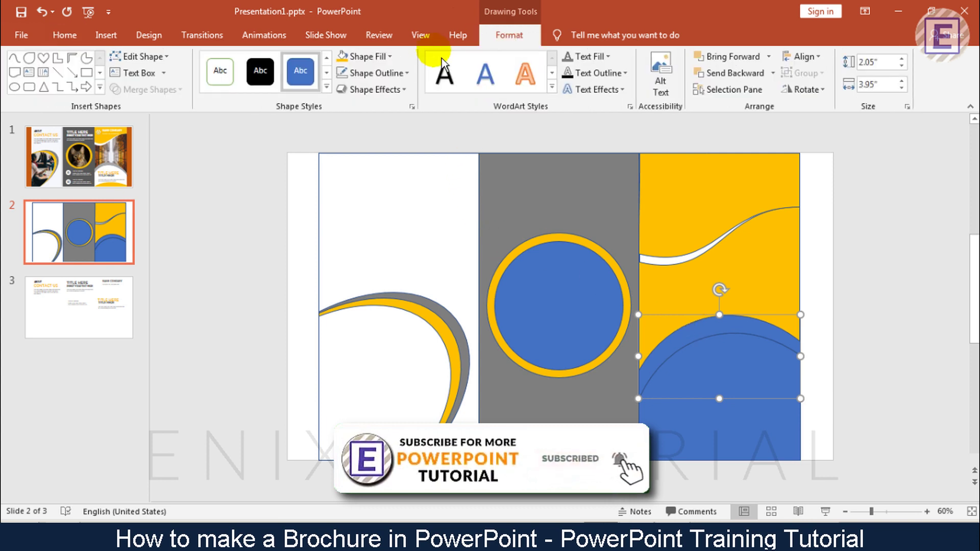
left_click(384, 57)
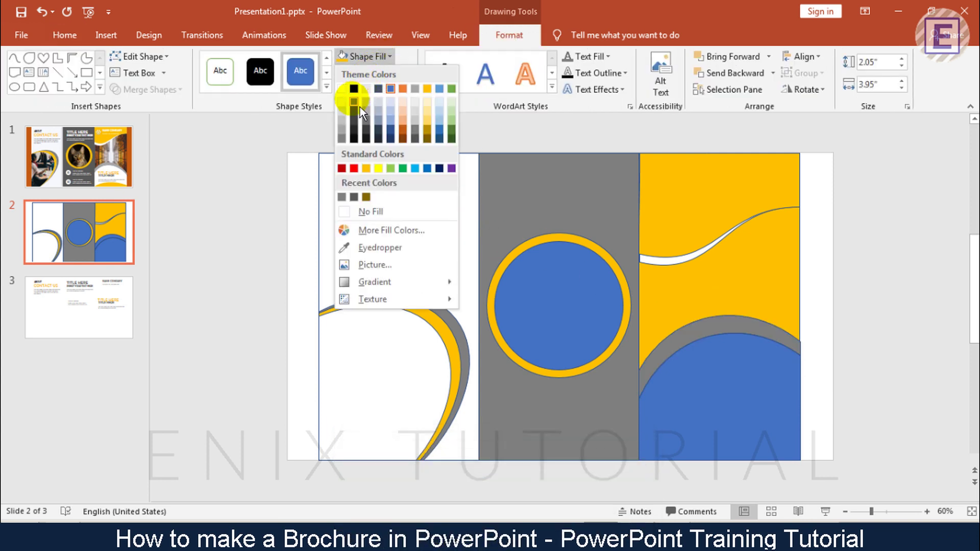
key("Escape")
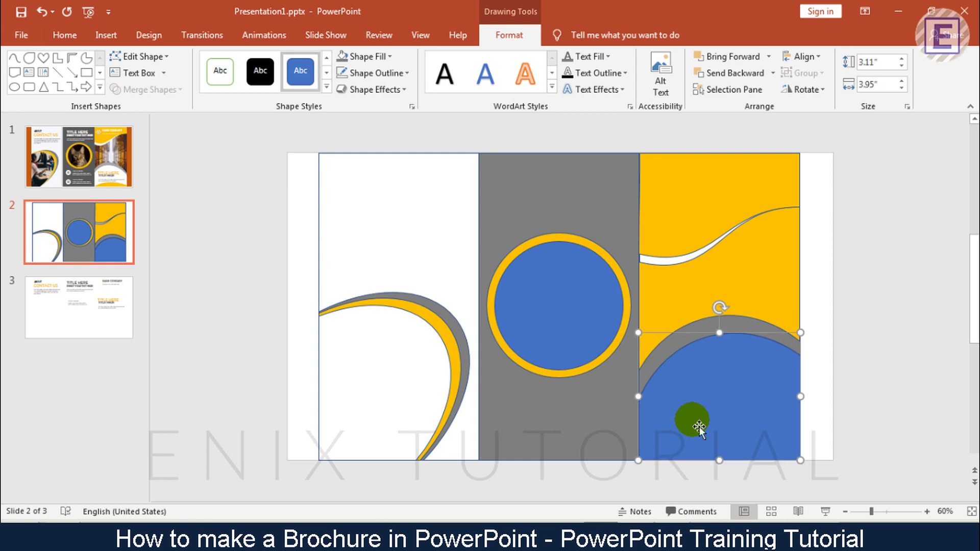
left_click(370, 57)
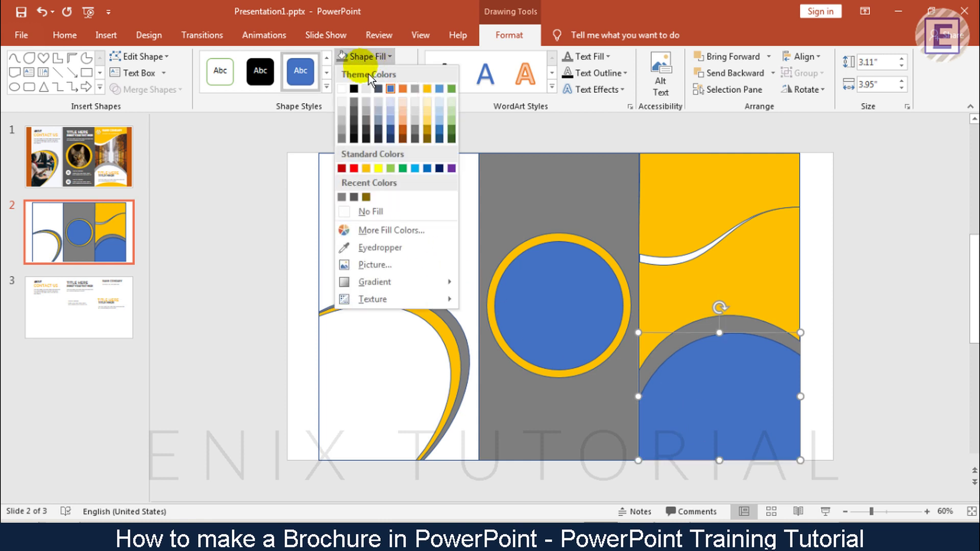
left_click(343, 90)
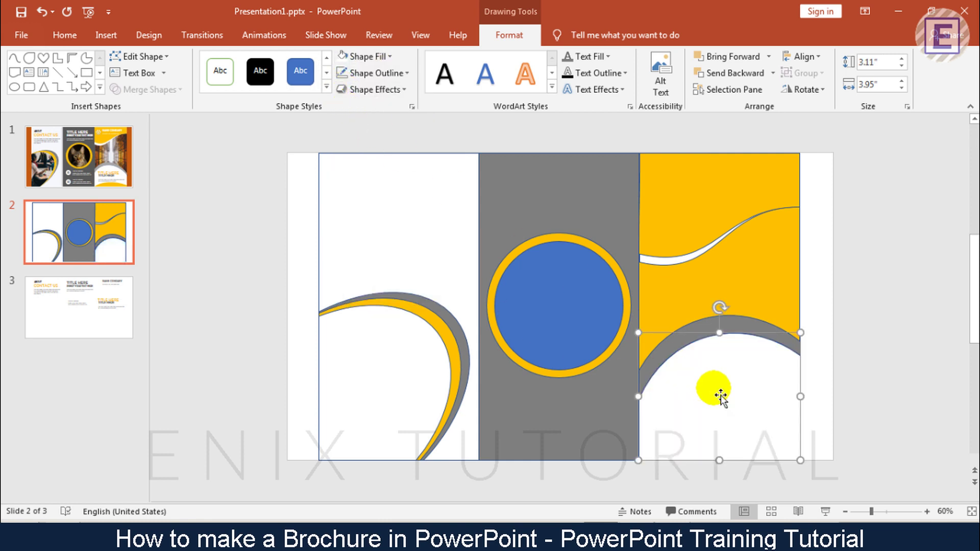
key("ctrl+d")
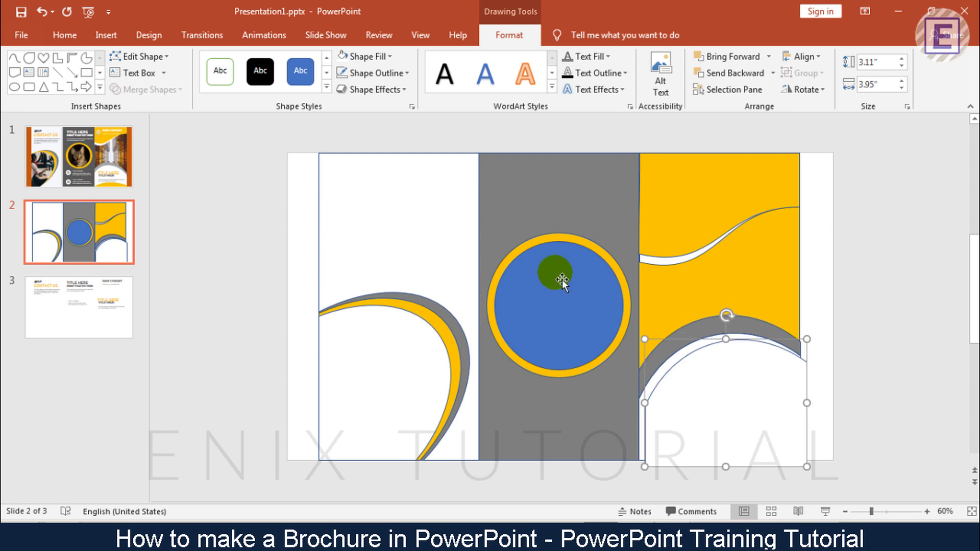
left_click(369, 56)
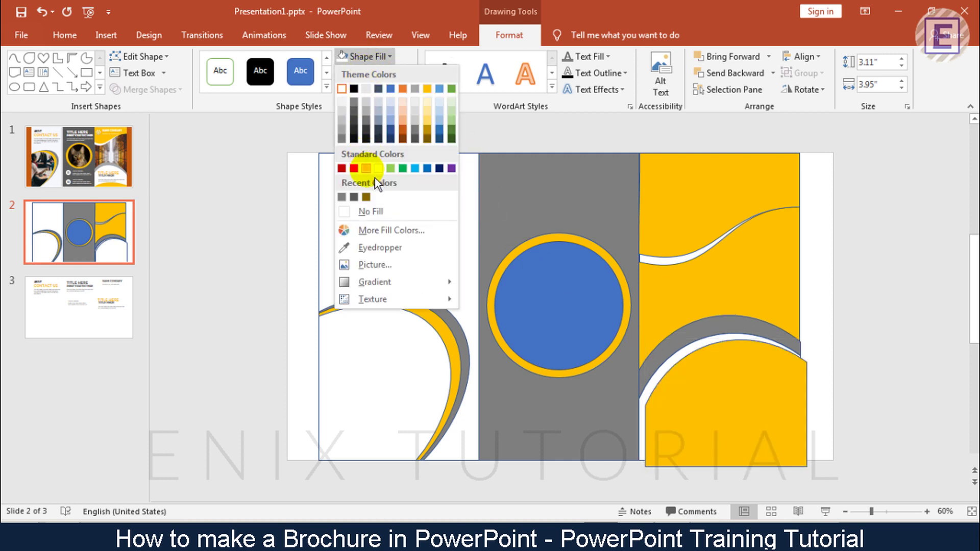
Fill the arch copy gold and shrink it to a 0.69-inch band along the panel bottom.
left_click(367, 194)
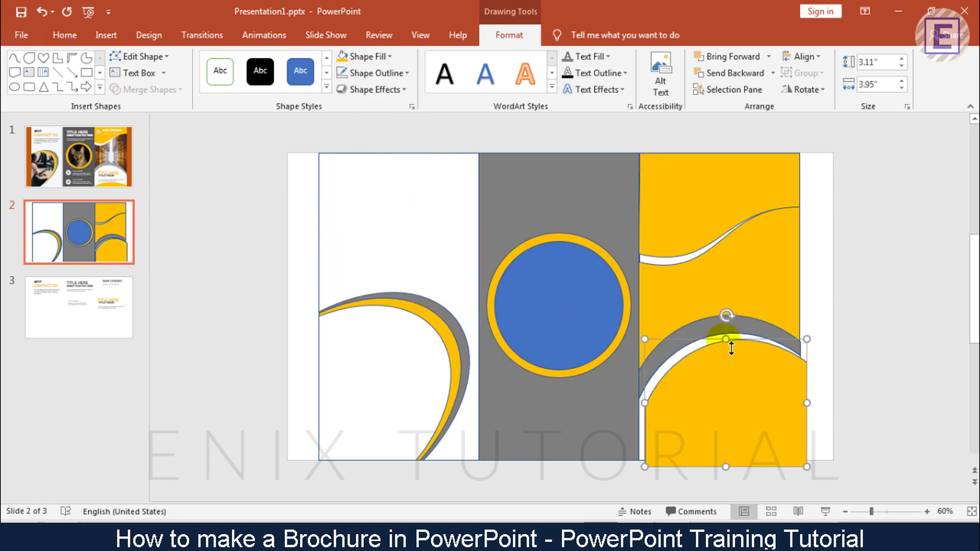
mouse_move(725, 339)
left_mouse_down()
mouse_move(740, 429)
mouse_move(703, 454)
left_mouse_up()
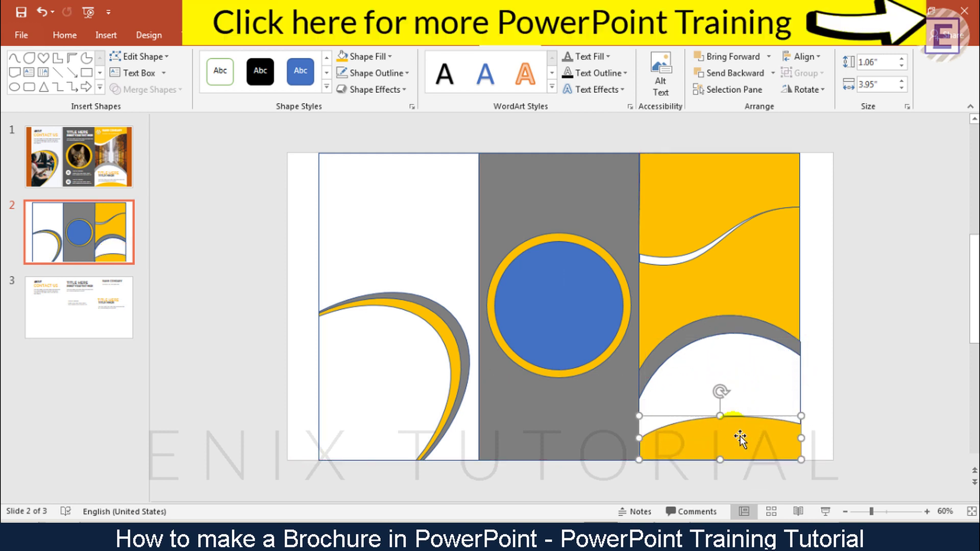
left_click_drag(726, 423, 724, 448)
key("ctrl+z")
left_click(863, 406)
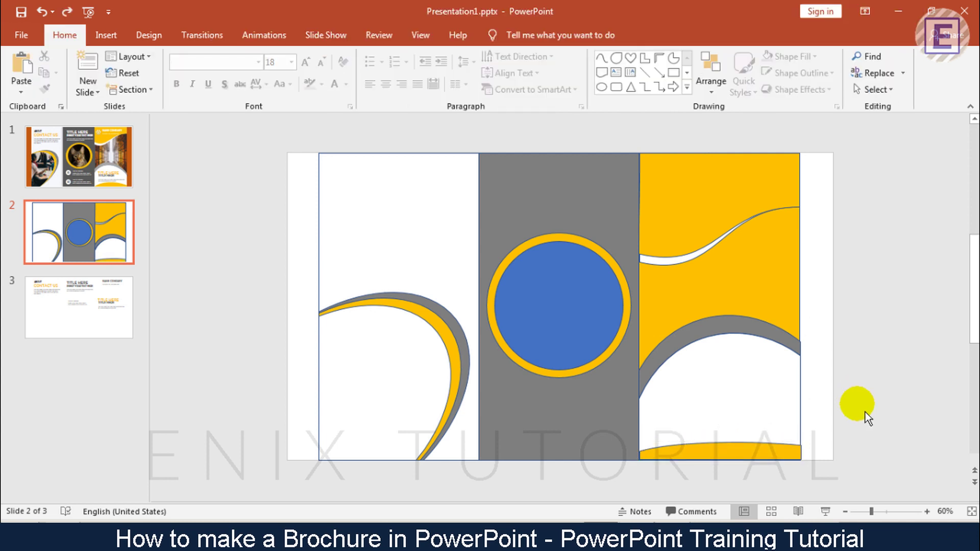
At 50% zoom, select all slide shapes and set their Shape Outline to No Outline.
left_click(845, 512)
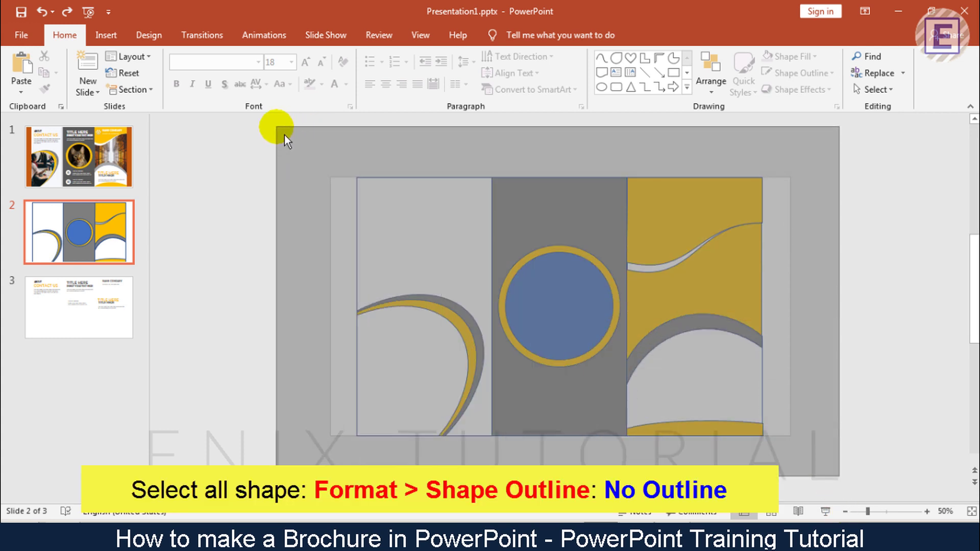
left_click_drag(285, 136, 295, 151)
left_click(492, 36)
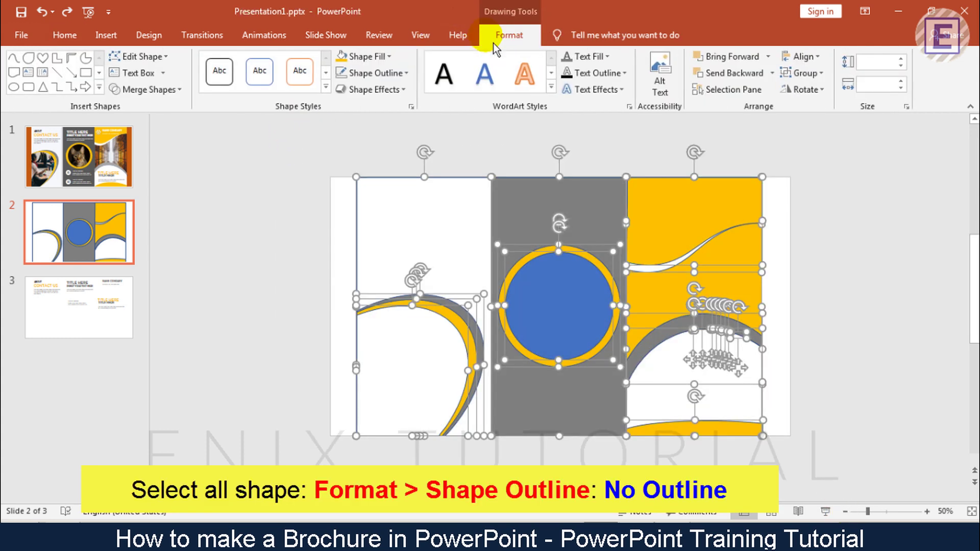
left_click(380, 73)
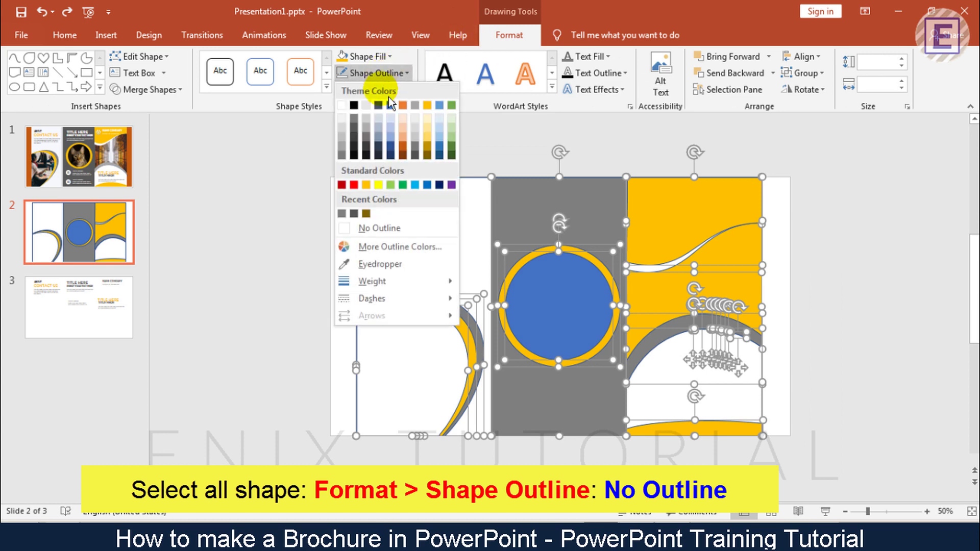
left_click(371, 231)
left_click(258, 245)
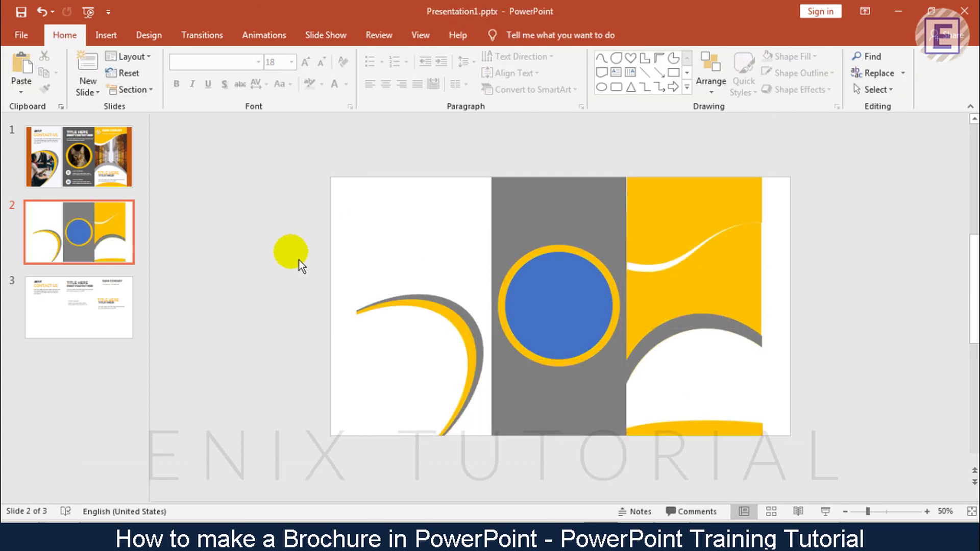
left_click(428, 236)
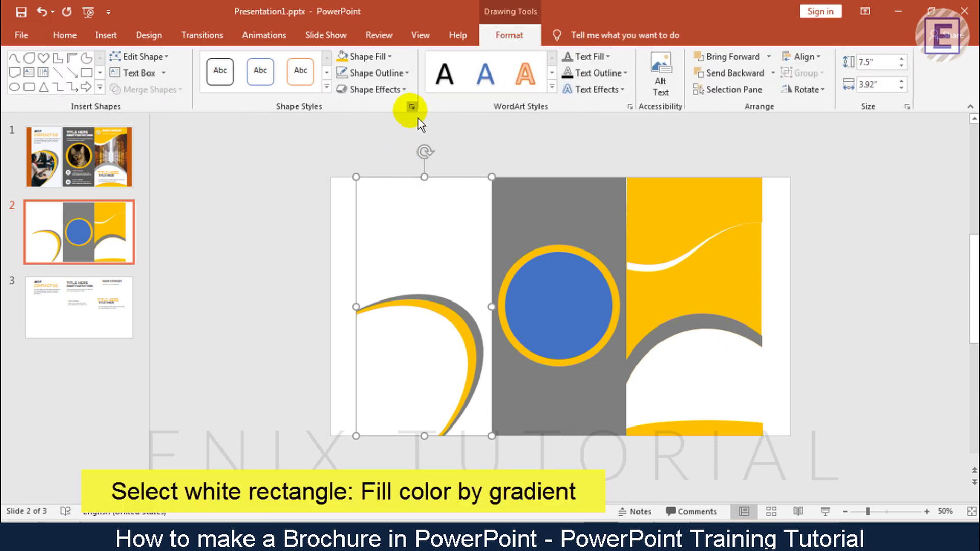
Give the left white rectangle a linear 0° white-to-grey gradient, with the light stop at 93%.
left_click(412, 106)
left_click(847, 263)
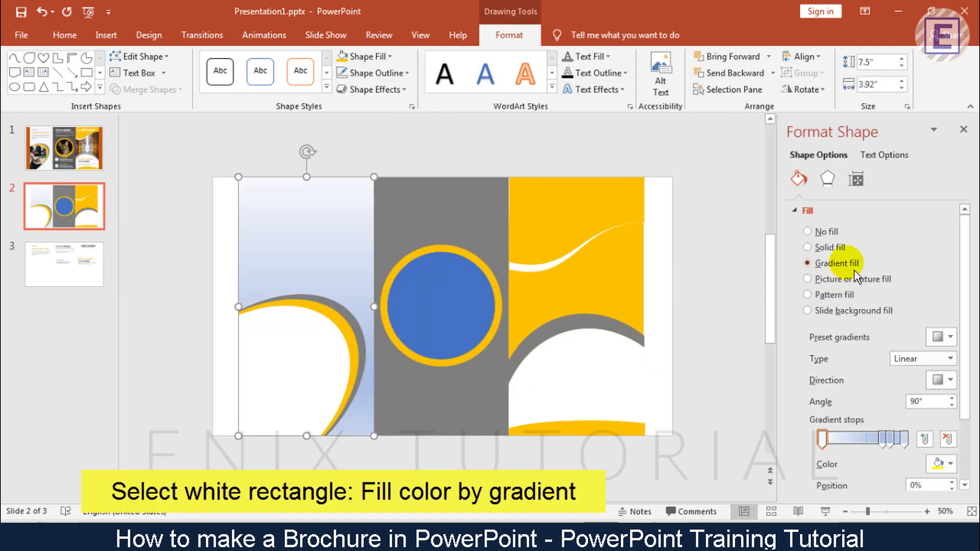
left_click(891, 439)
left_click(947, 440)
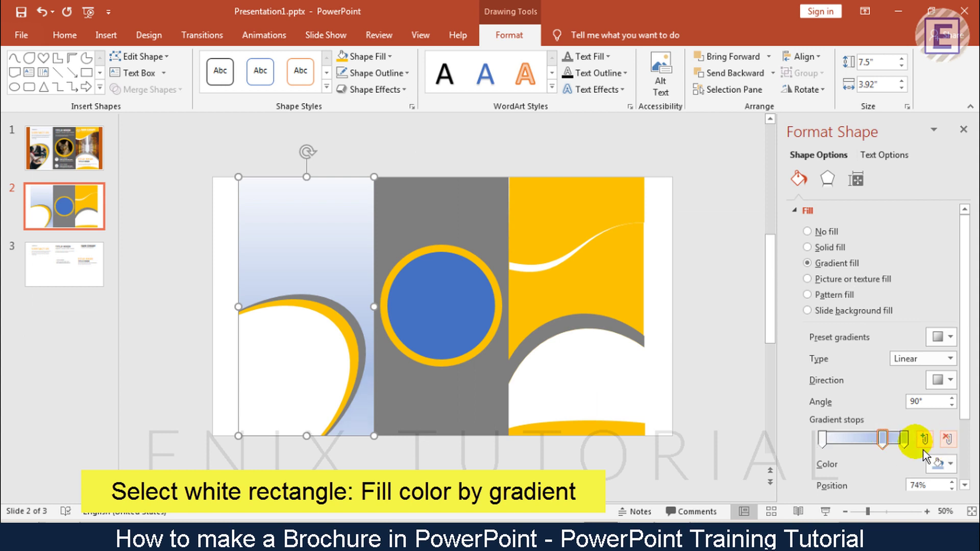
left_click(950, 445)
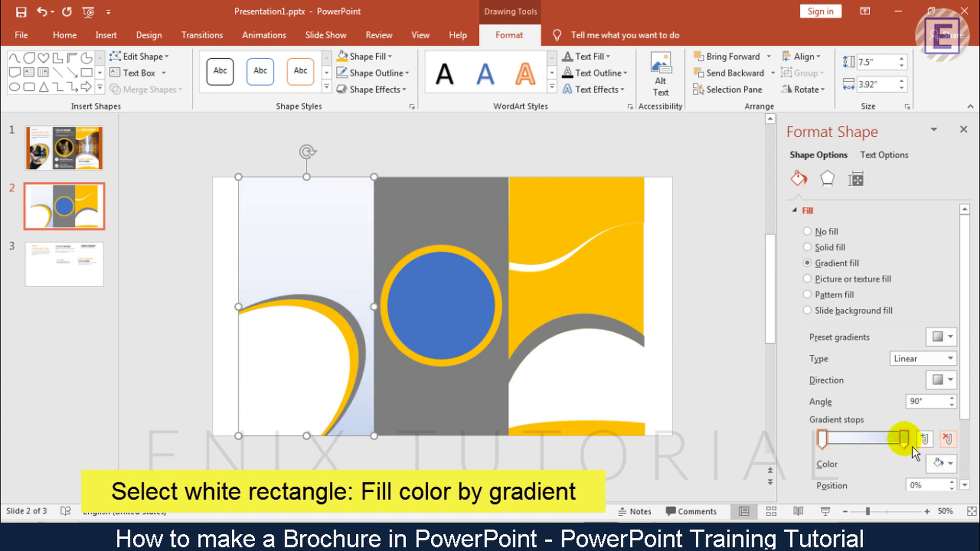
left_click(945, 469)
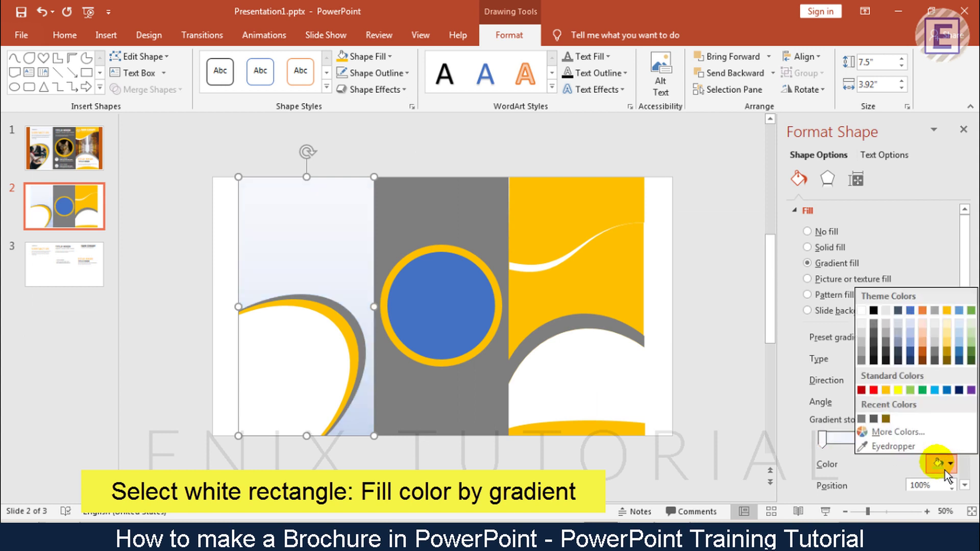
left_click(869, 360)
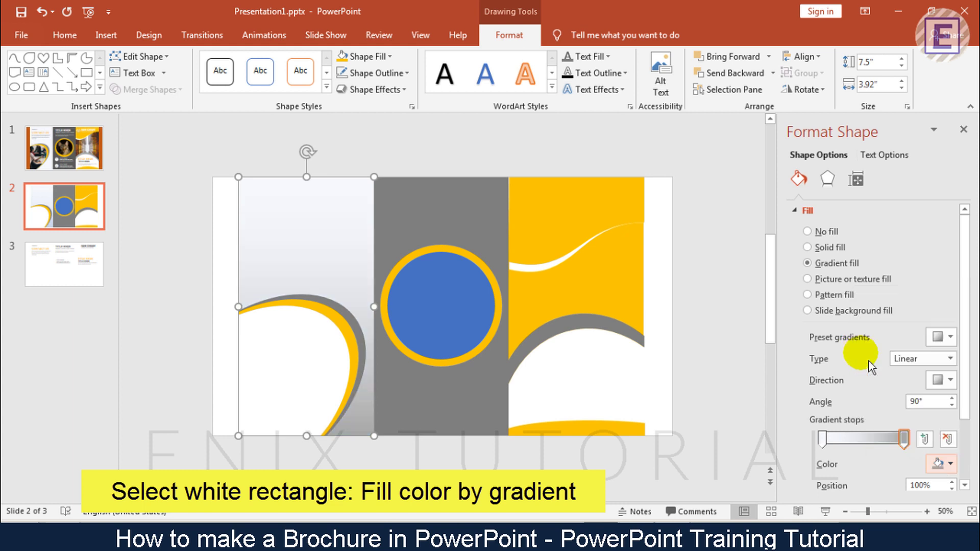
left_click(943, 381)
left_click(937, 411)
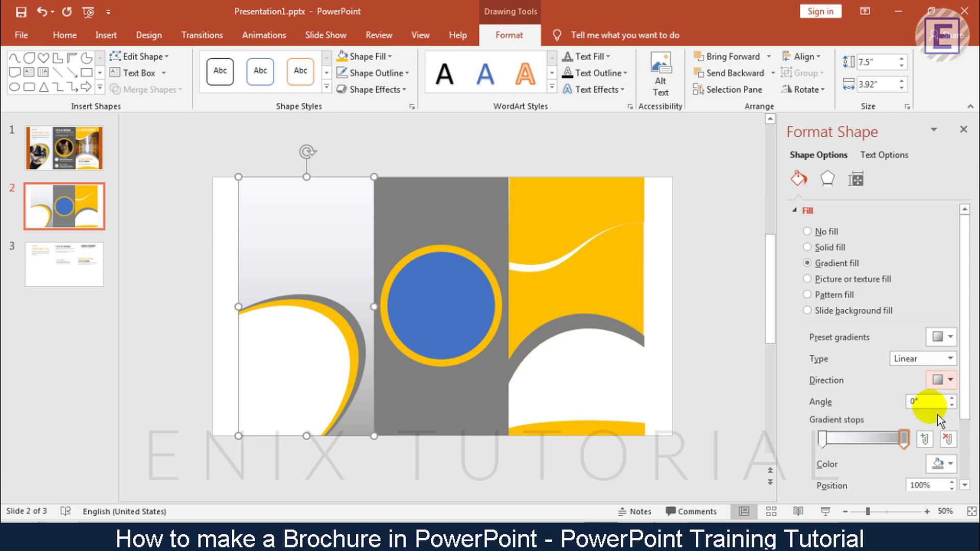
left_click_drag(834, 448, 904, 452)
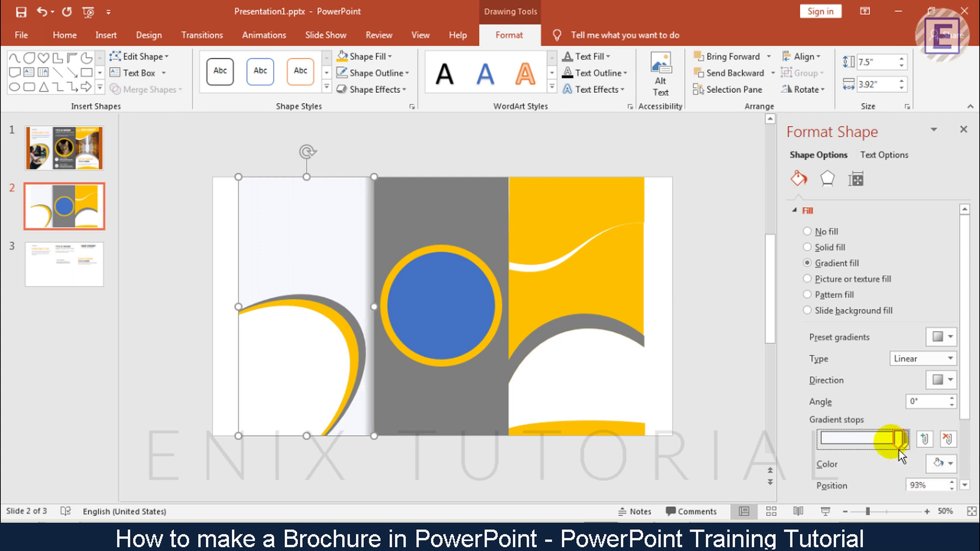
left_click(270, 360)
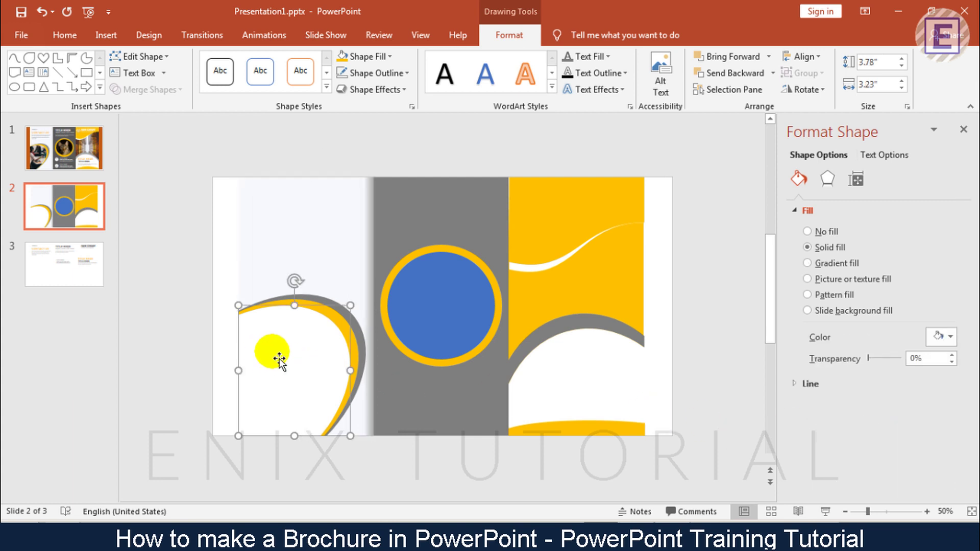
Fill the curved left-panel shape with the classroom people photo.
left_click(847, 281)
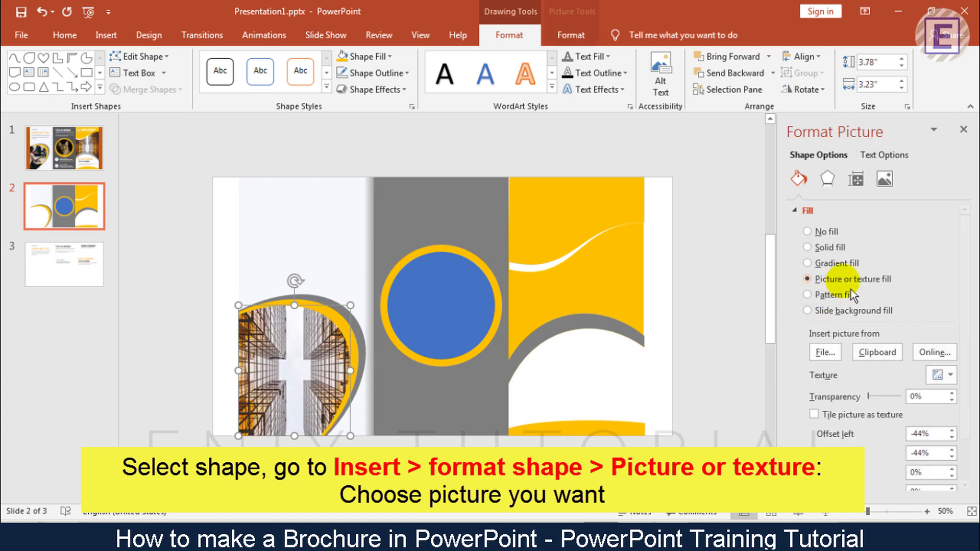
left_click(839, 357)
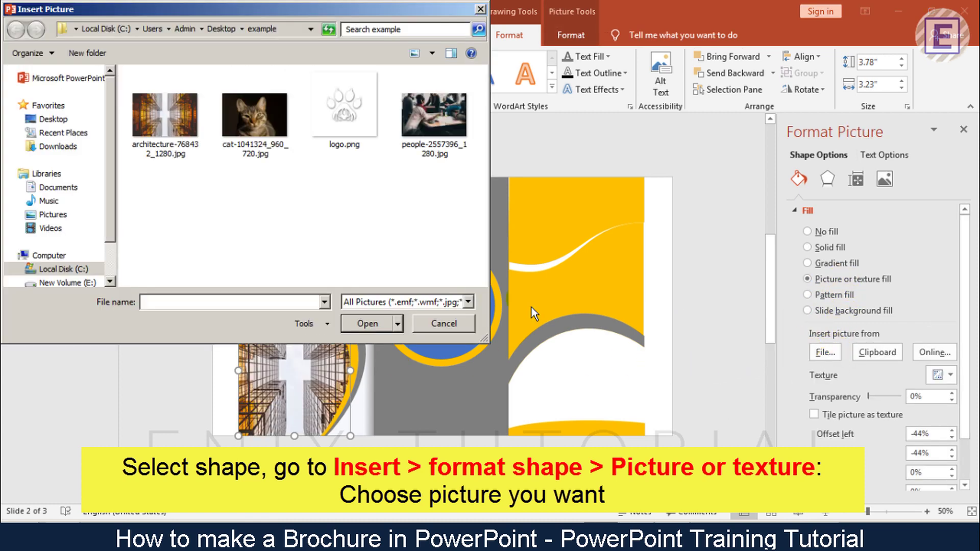
double_click(425, 149)
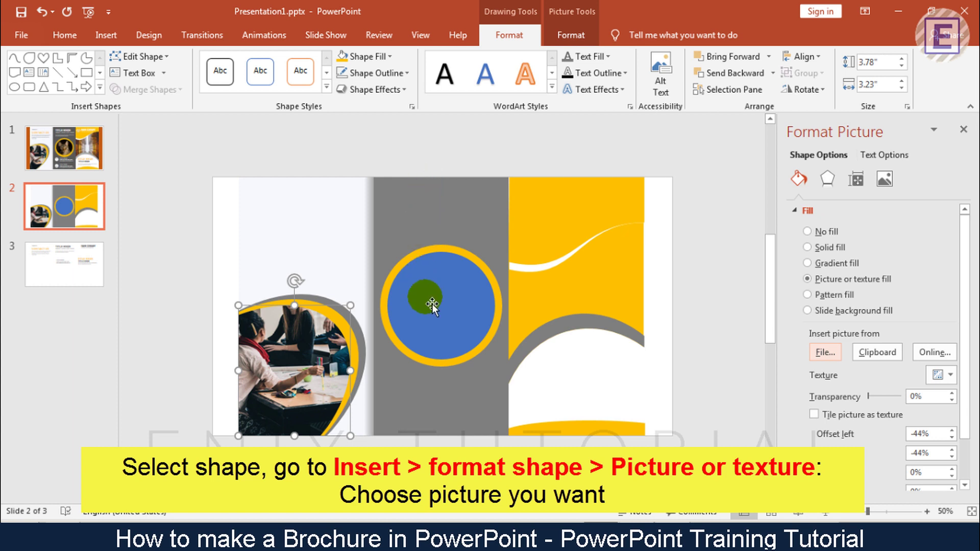
Fill the middle circle with the cat photo and raise its crop picture height to 4".
left_click(448, 311)
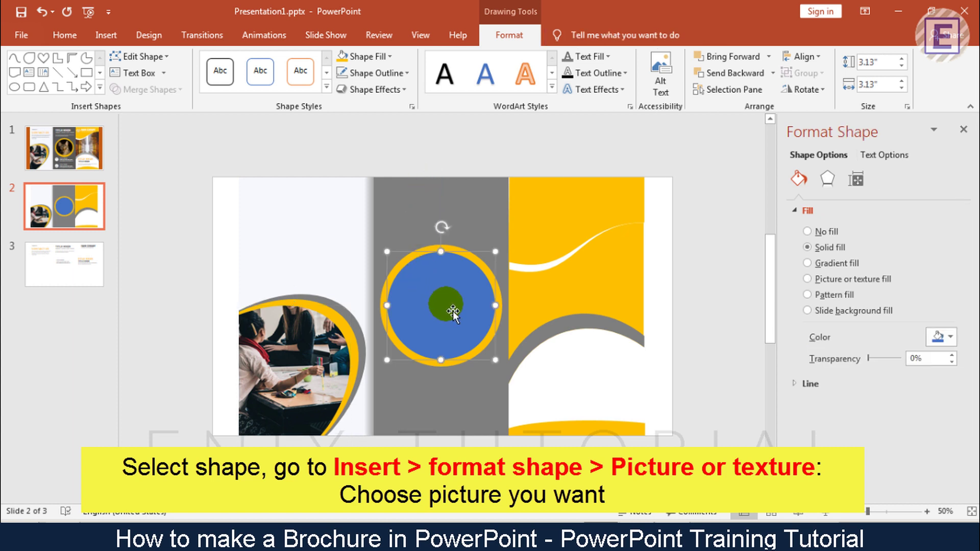
left_click(850, 283)
left_click(827, 352)
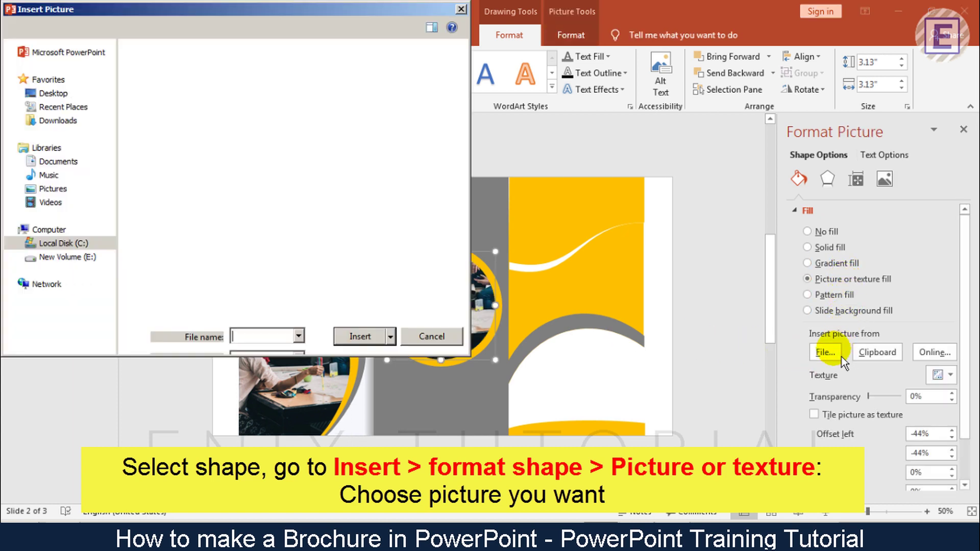
double_click(289, 132)
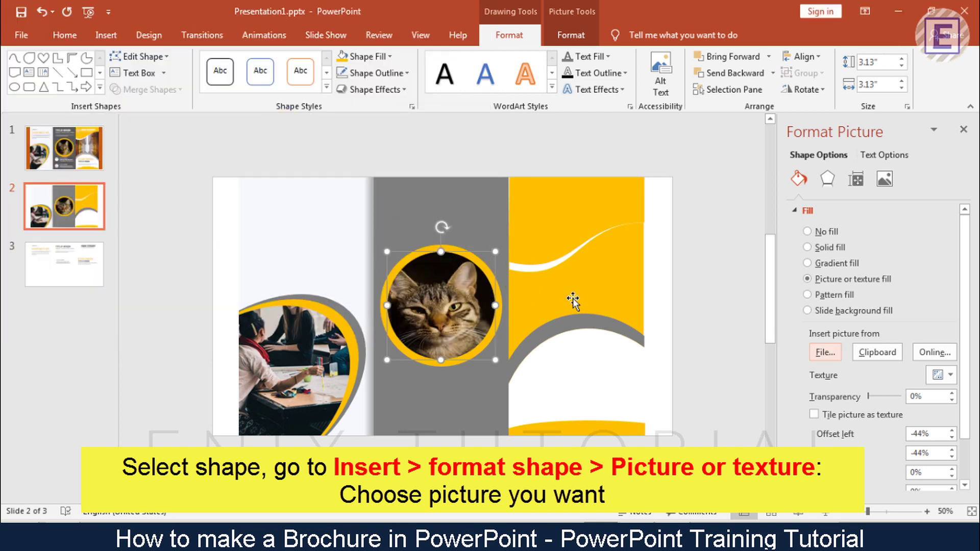
left_click(885, 179)
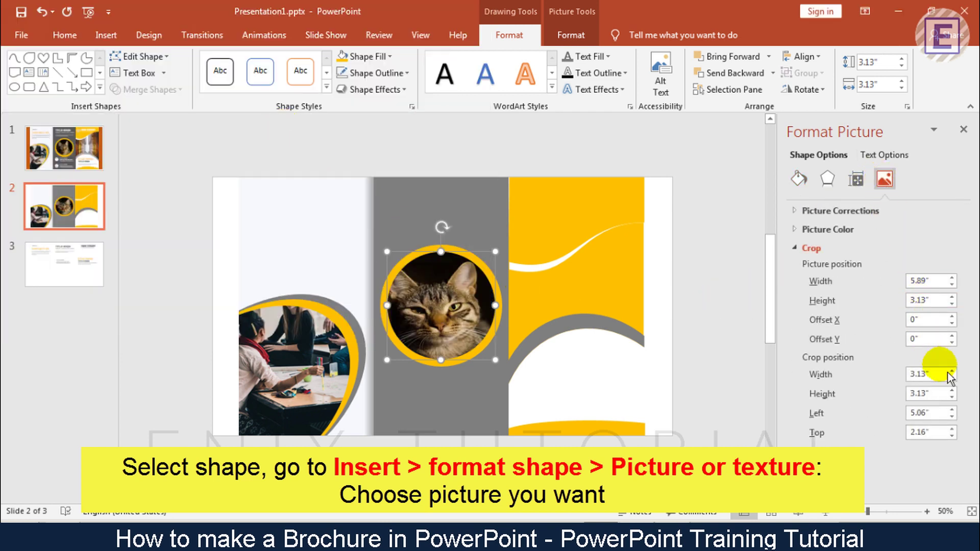
left_click(951, 297)
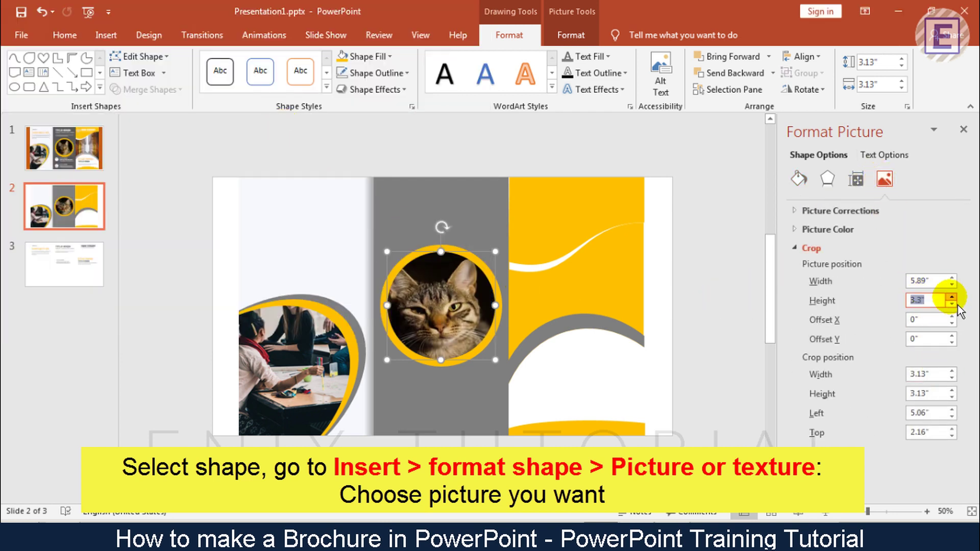
left_click(952, 297)
type("4")
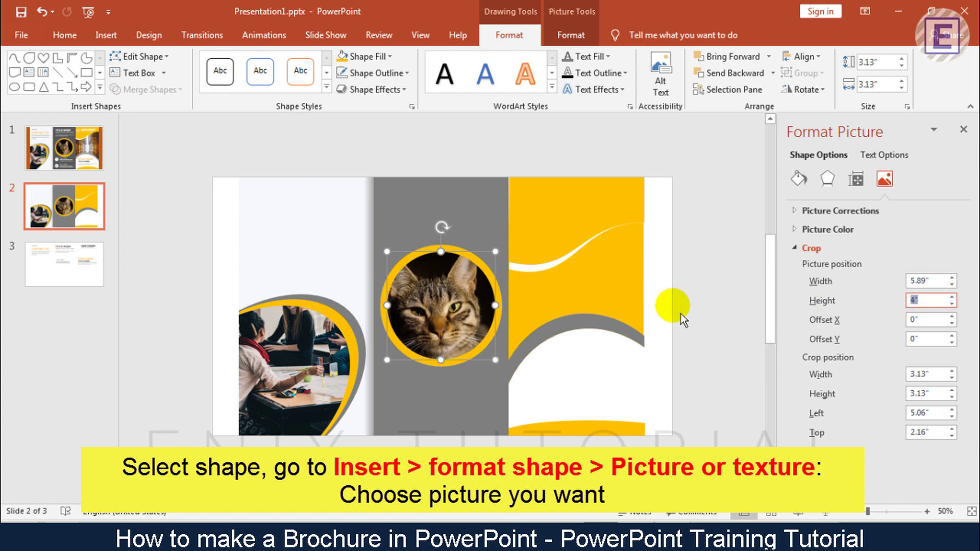
left_click(607, 290)
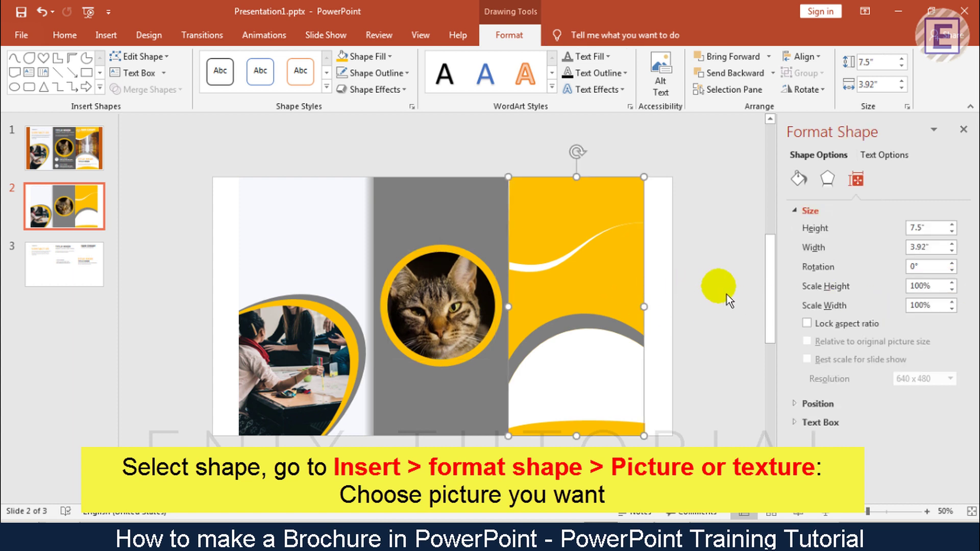
Give the right yellow panel shape a picture fill using the tall-buildings photo.
left_click(809, 193)
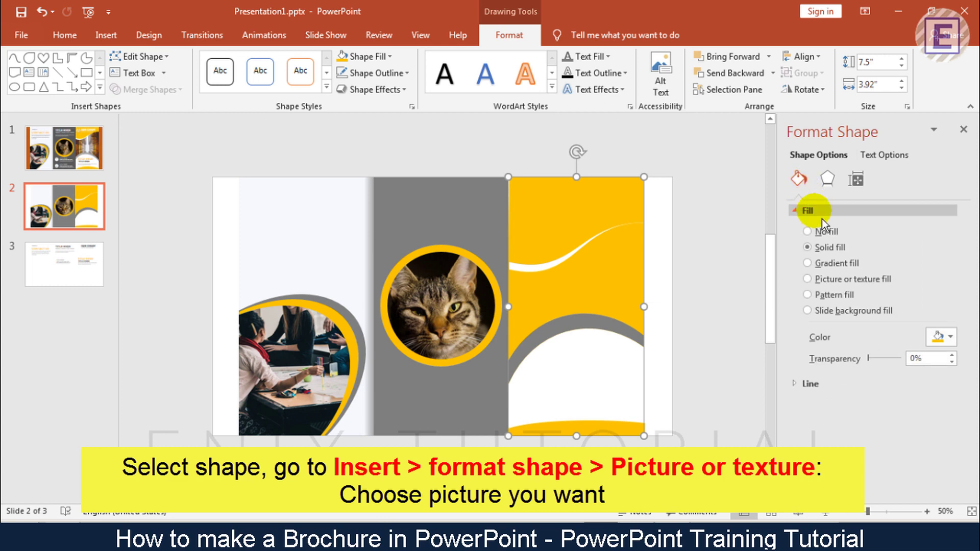
left_click(842, 284)
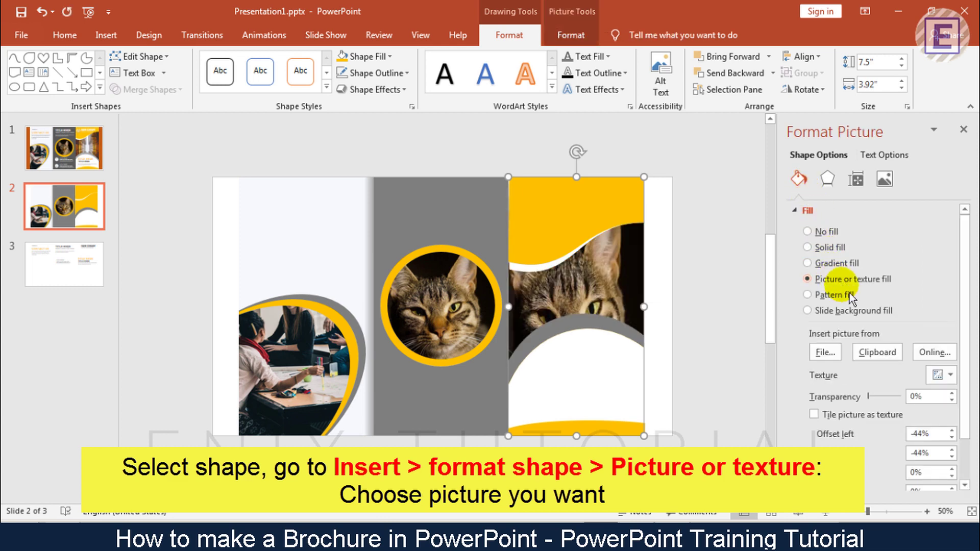
left_click(839, 354)
double_click(182, 120)
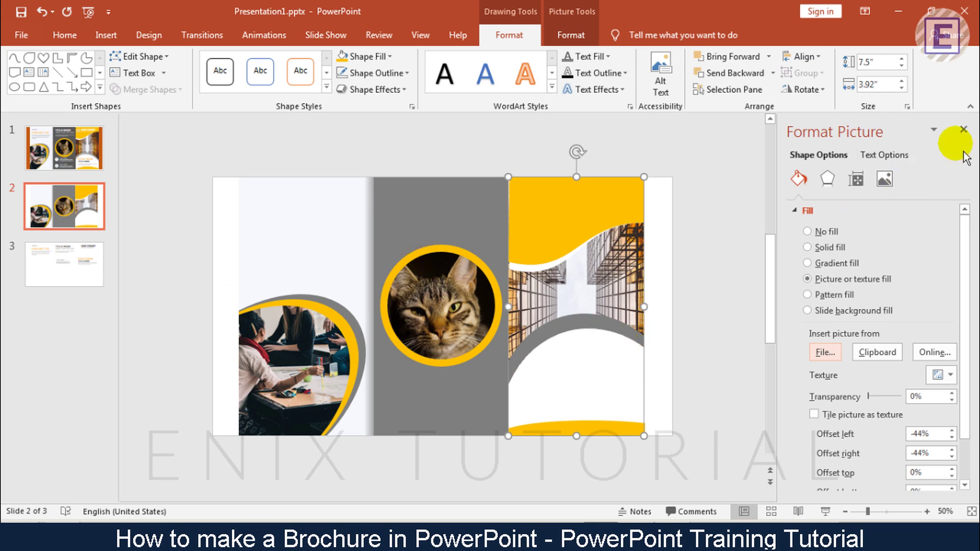
left_click(964, 129)
left_click(892, 295)
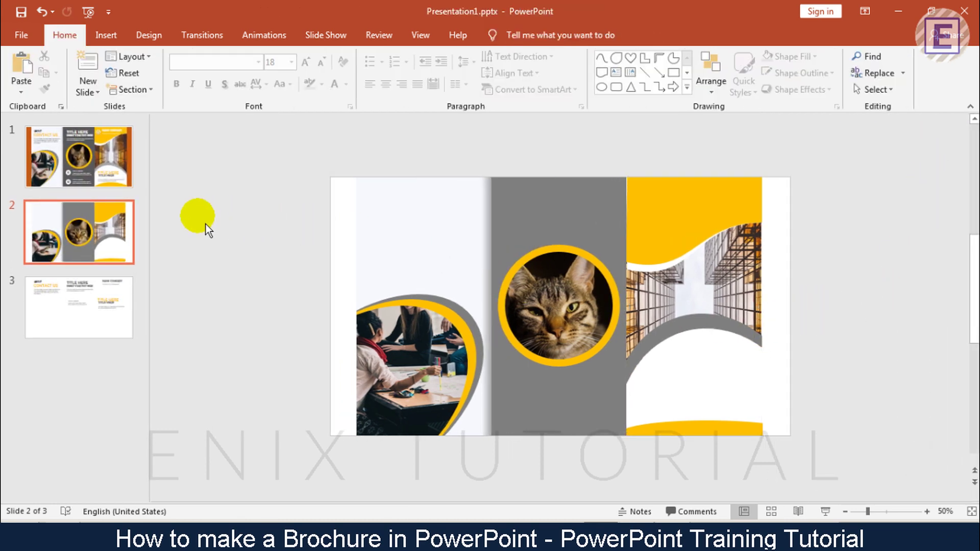
Copy the ABOUT / CONTACT US text from slide 3 and paste it atop slide 2's left panel.
left_click(99, 310)
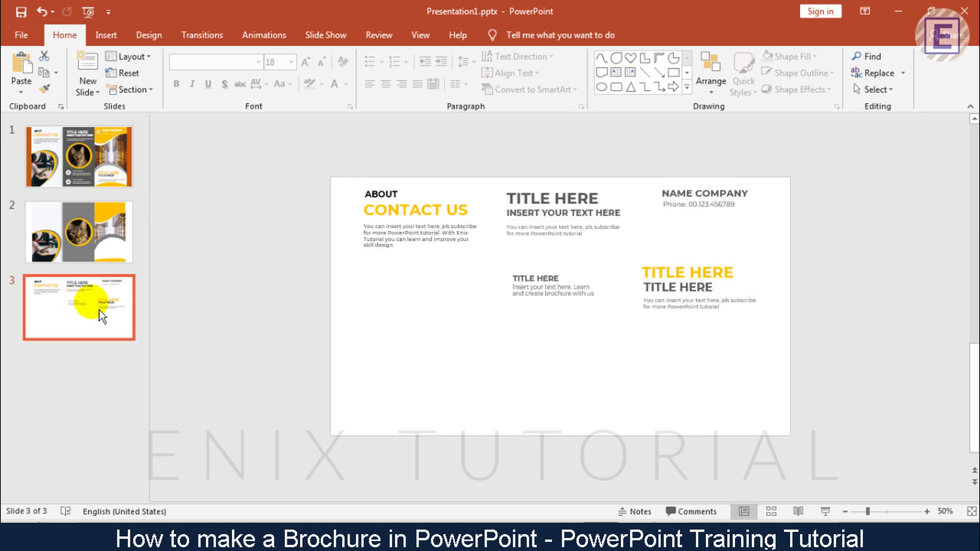
left_click_drag(311, 137, 495, 292)
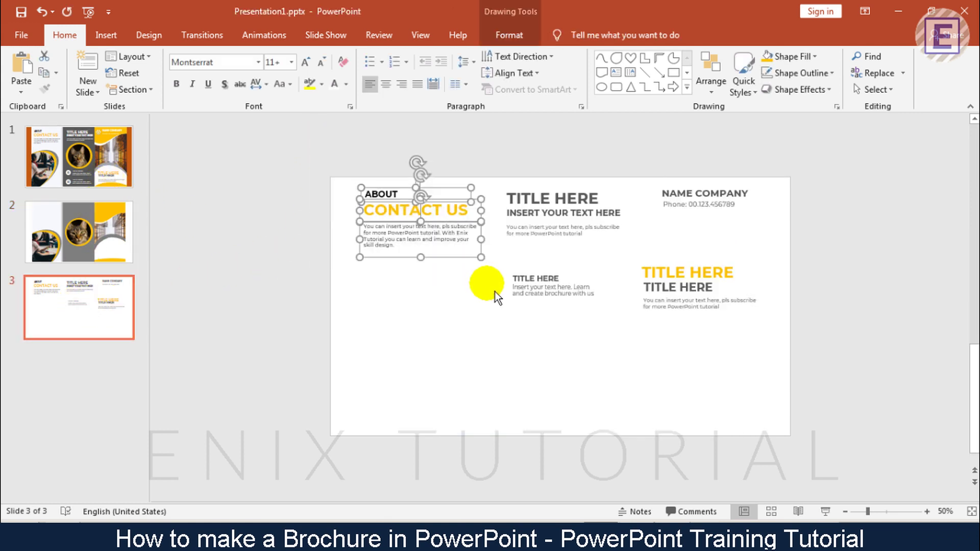
left_click(106, 234)
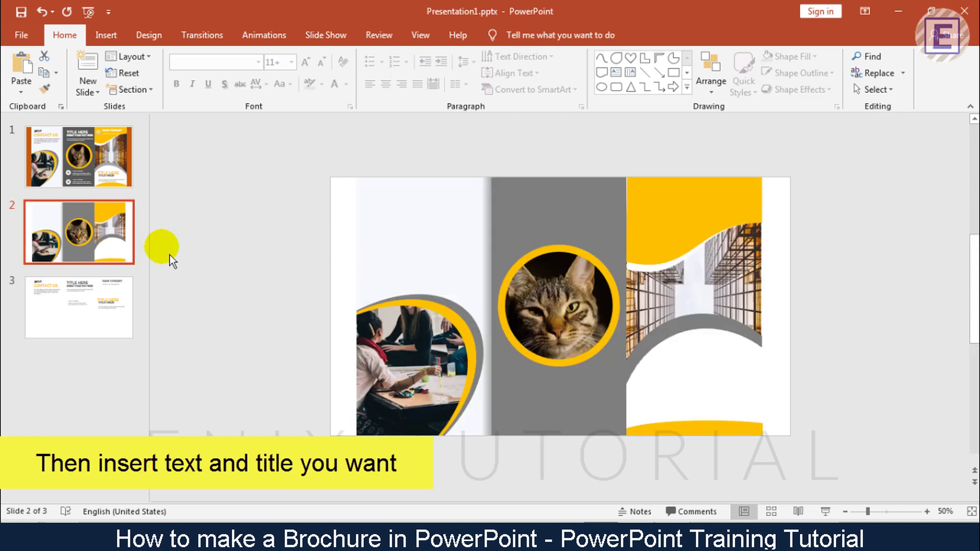
key("ctrl+v")
left_click_drag(437, 262, 445, 271)
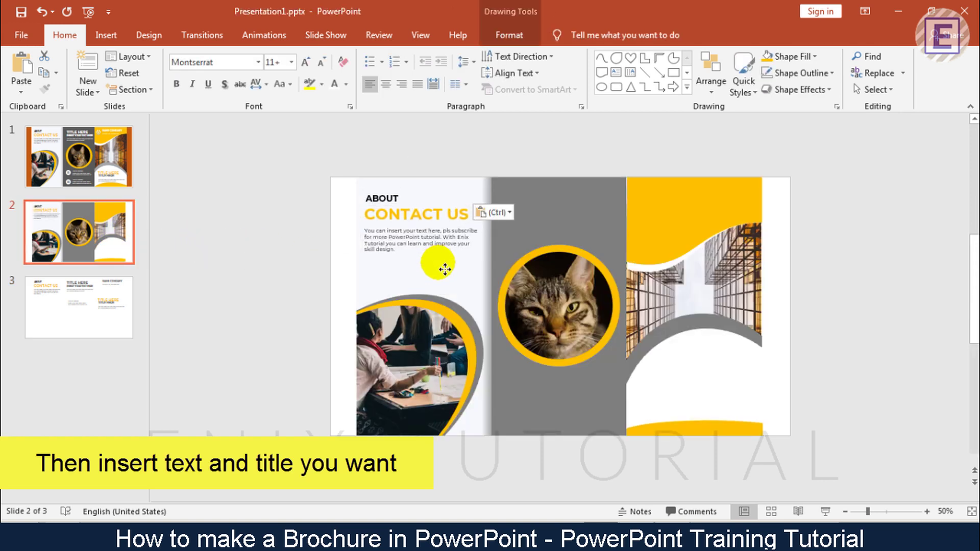
left_click(269, 313)
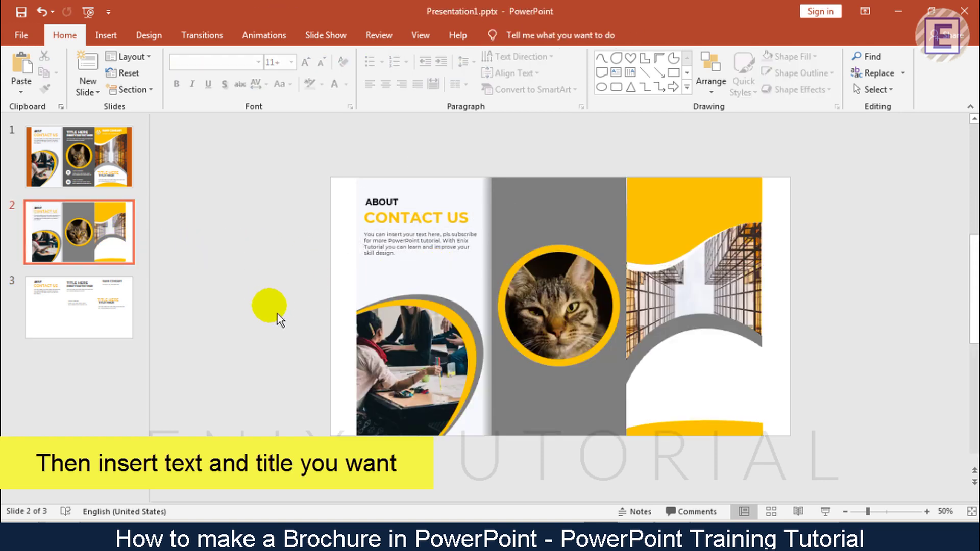
Paste both TITLE HERE blocks from slide 3 onto slide 2 and colour their text white.
left_click(136, 307)
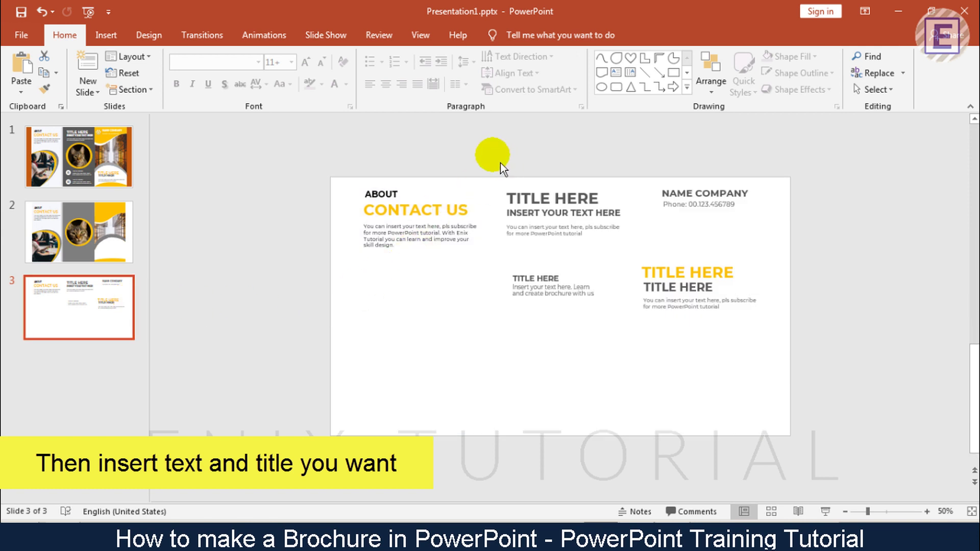
mouse_move(489, 154)
left_mouse_down()
mouse_move(605, 271)
mouse_move(636, 331)
left_mouse_up()
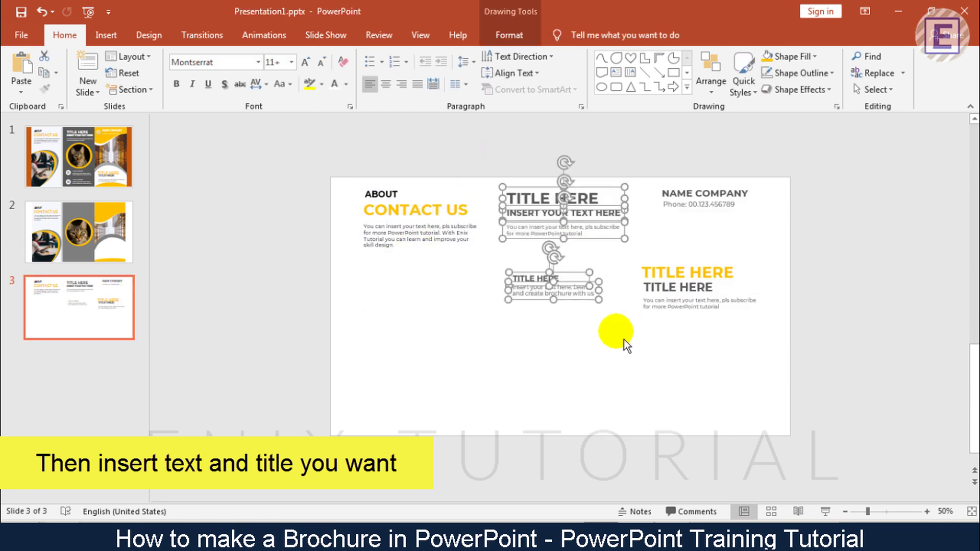
left_click(79, 232)
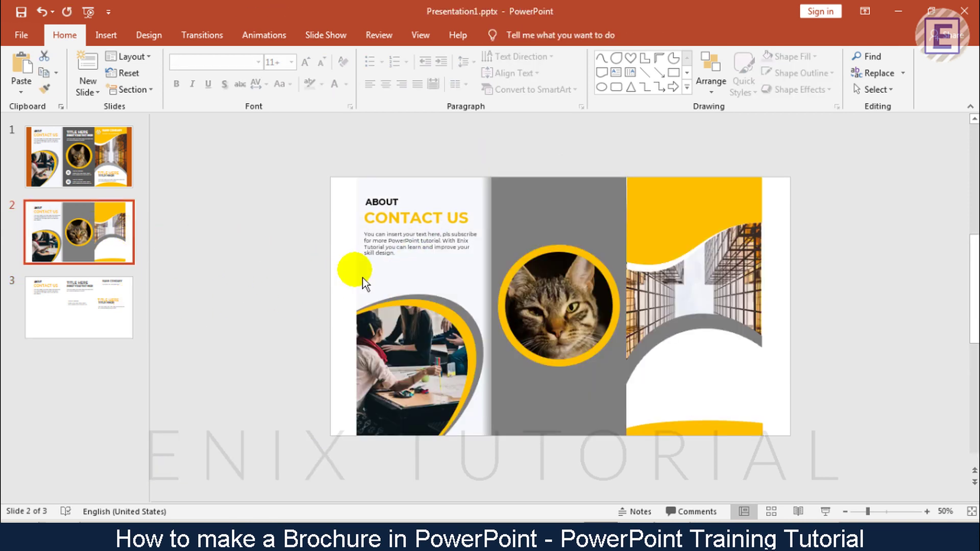
key("ctrl+v")
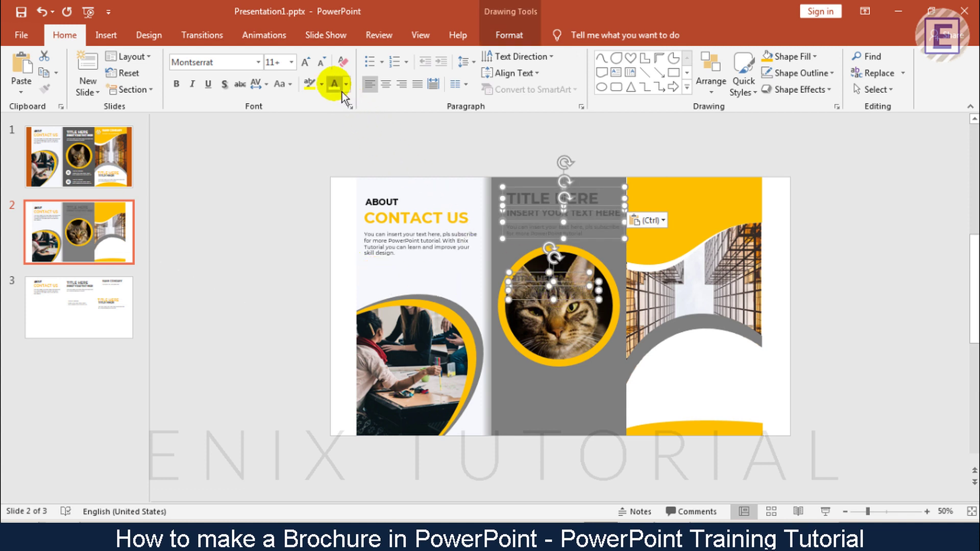
left_click(342, 91)
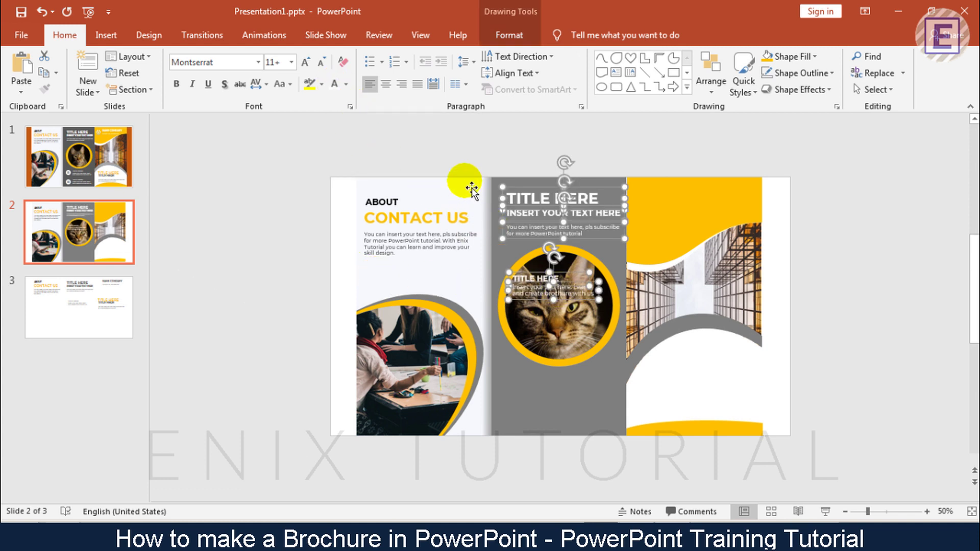
left_click(477, 163)
Move the TITLE HERE text block below the cat circle, undoing an accidental picture move.
left_click(926, 511)
left_click(926, 512)
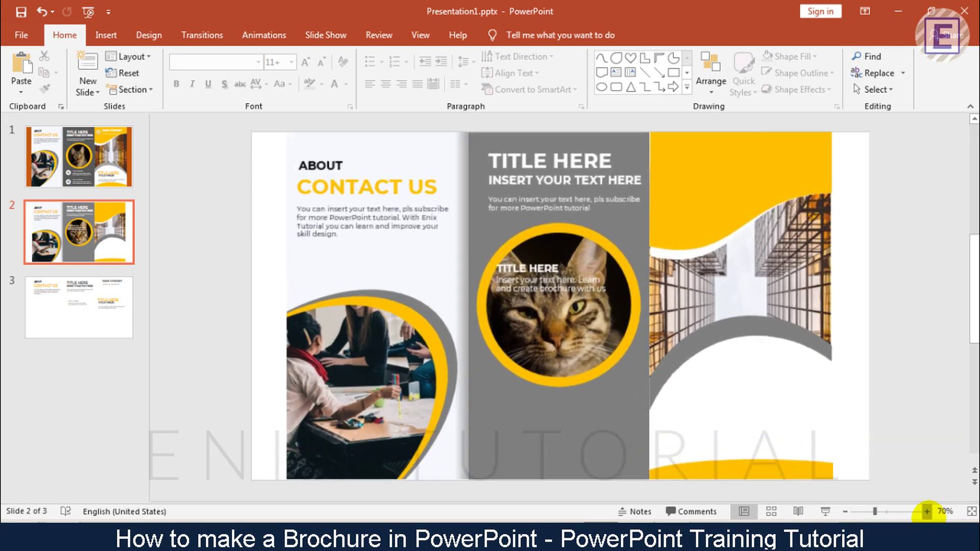
left_click(926, 511)
left_click(926, 511)
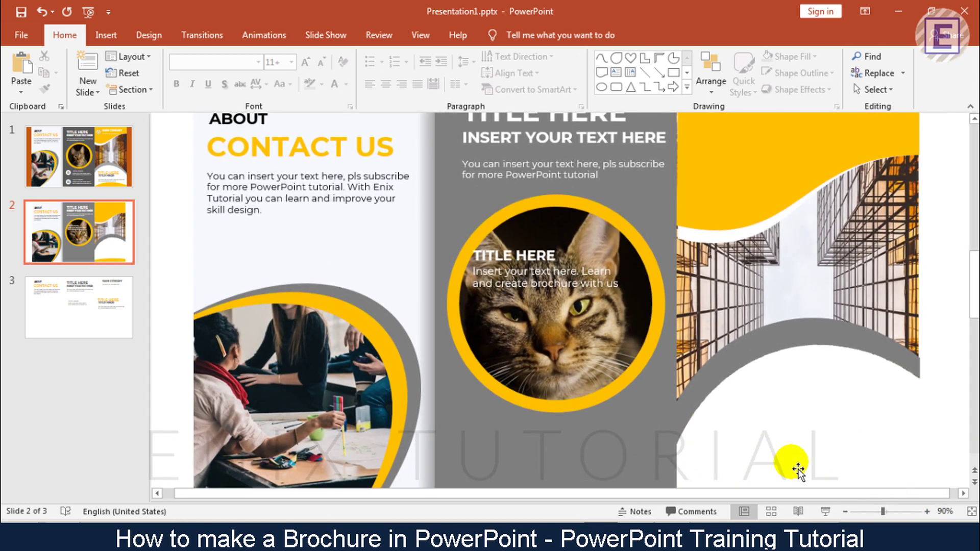
left_click(548, 257)
left_click(552, 270)
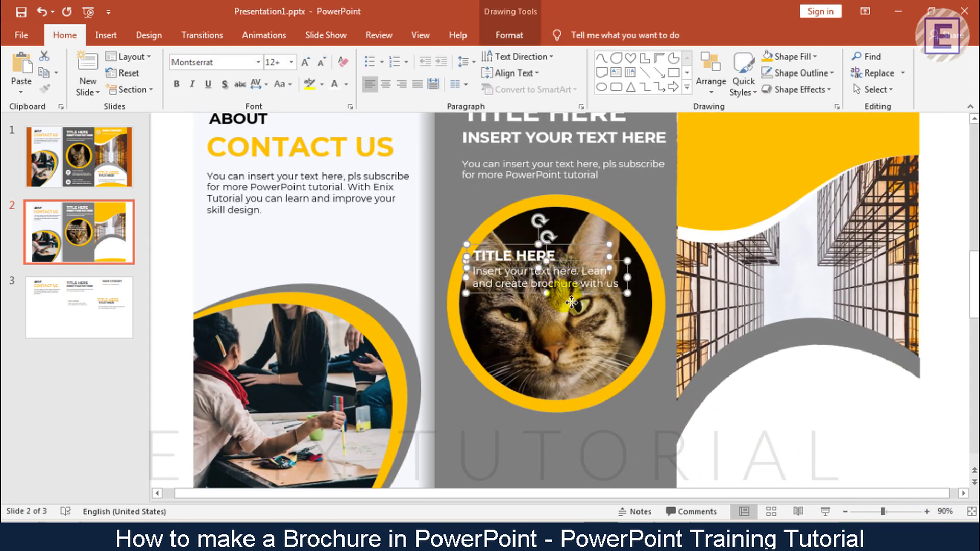
left_click_drag(571, 302, 564, 403)
key("ctrl+z")
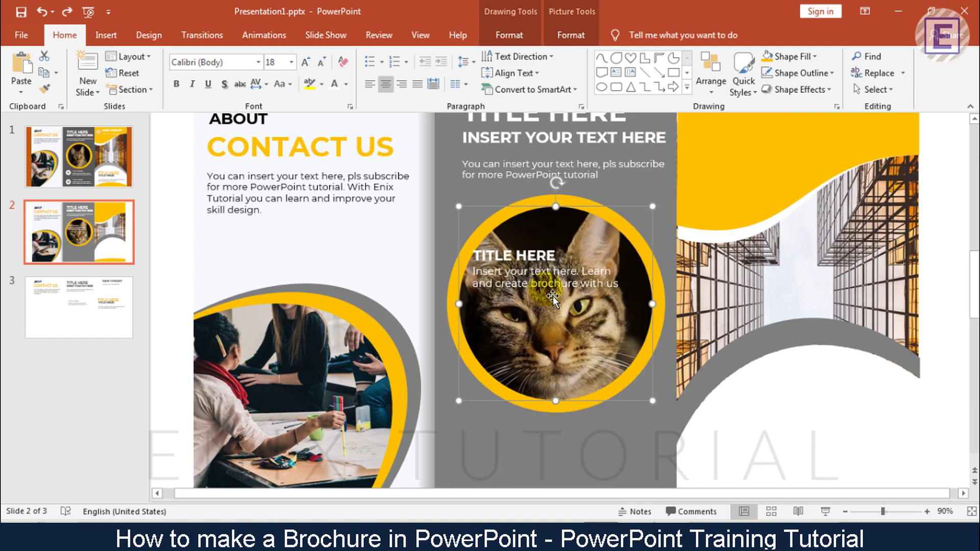
left_click(558, 260)
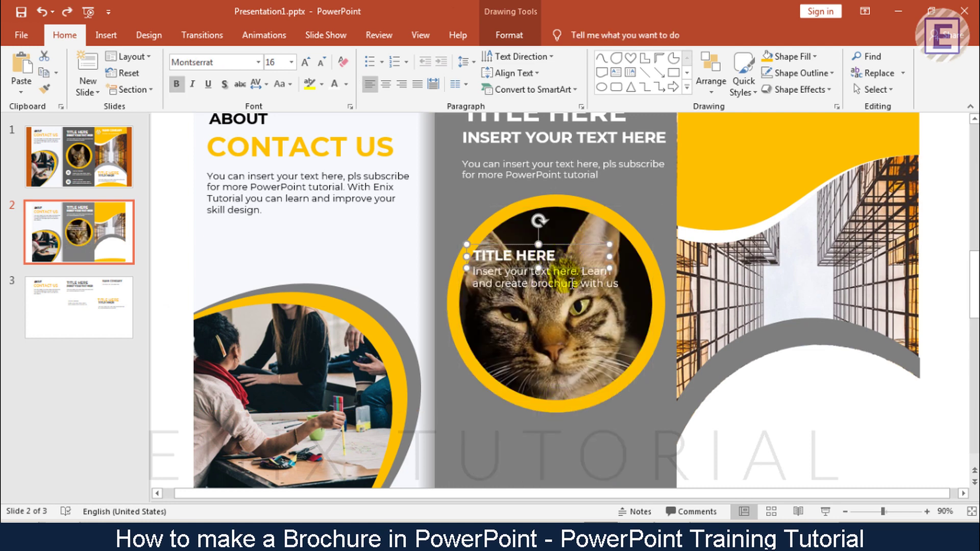
left_click_drag(571, 284, 569, 463)
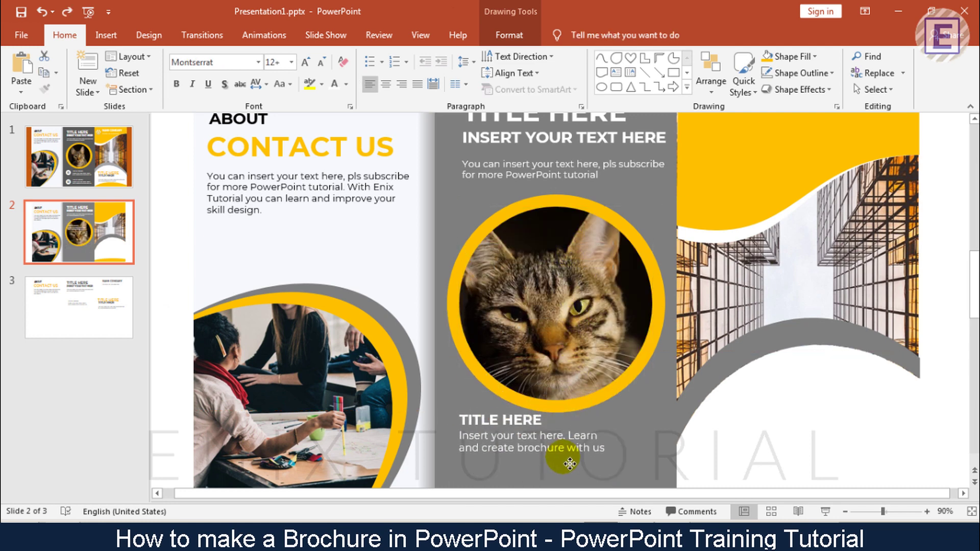
left_click(845, 511)
left_click(845, 511)
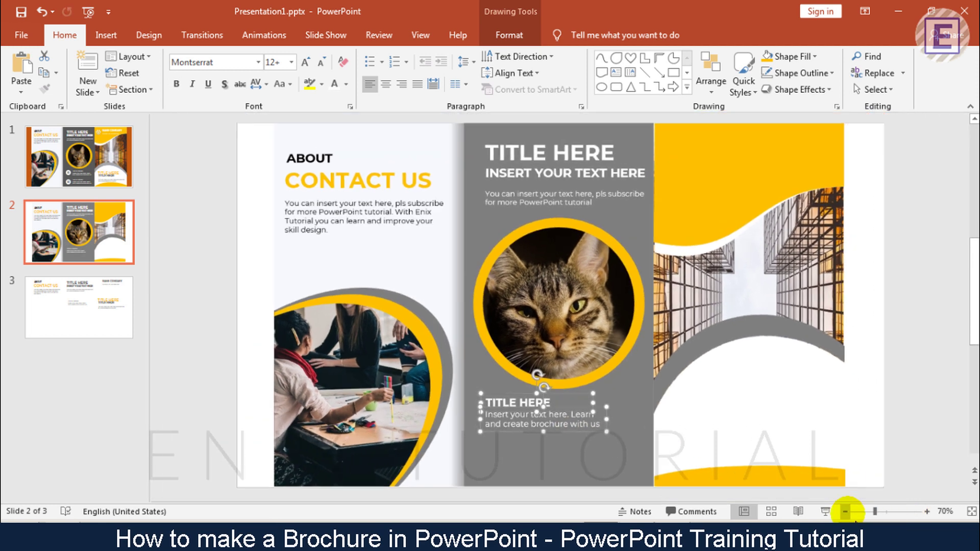
left_click(845, 512)
left_click(586, 416)
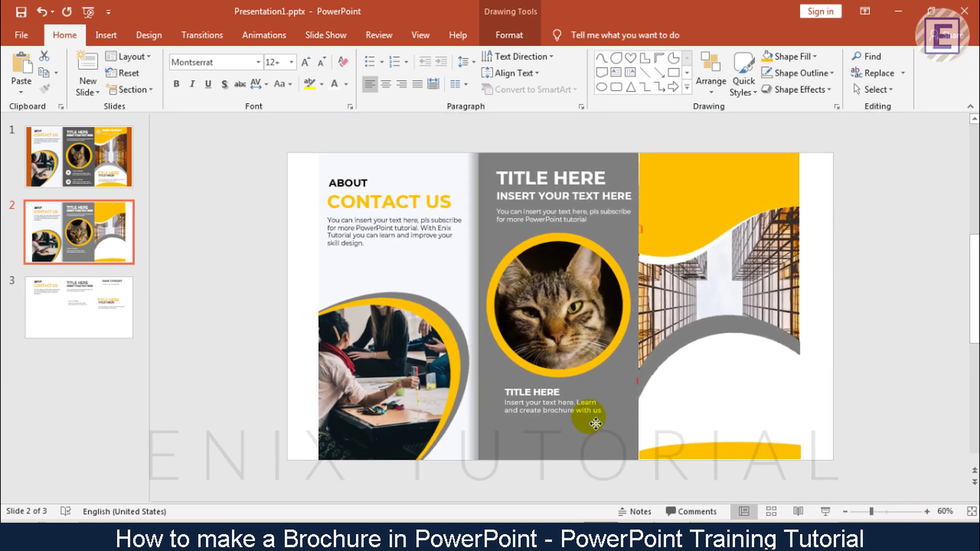
left_click_drag(596, 423, 621, 424)
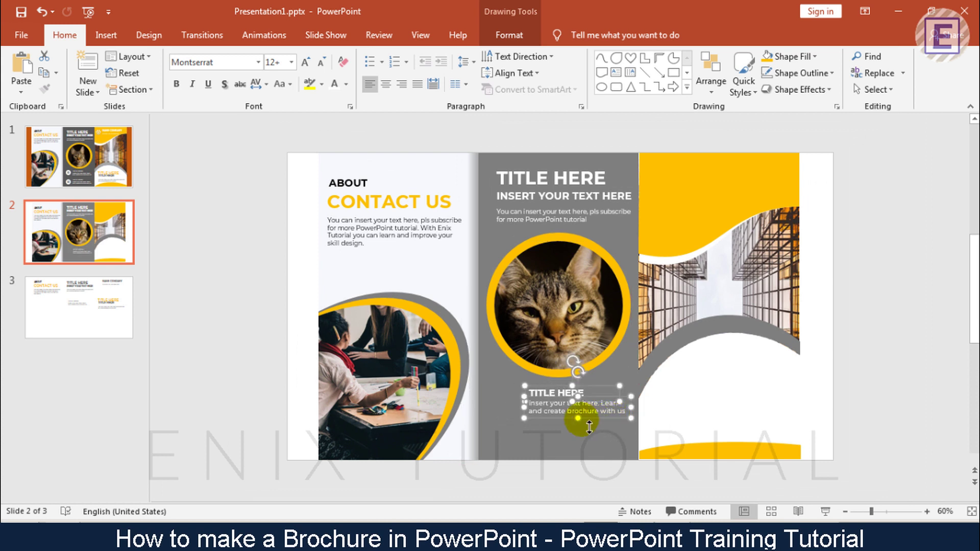
left_click(244, 308)
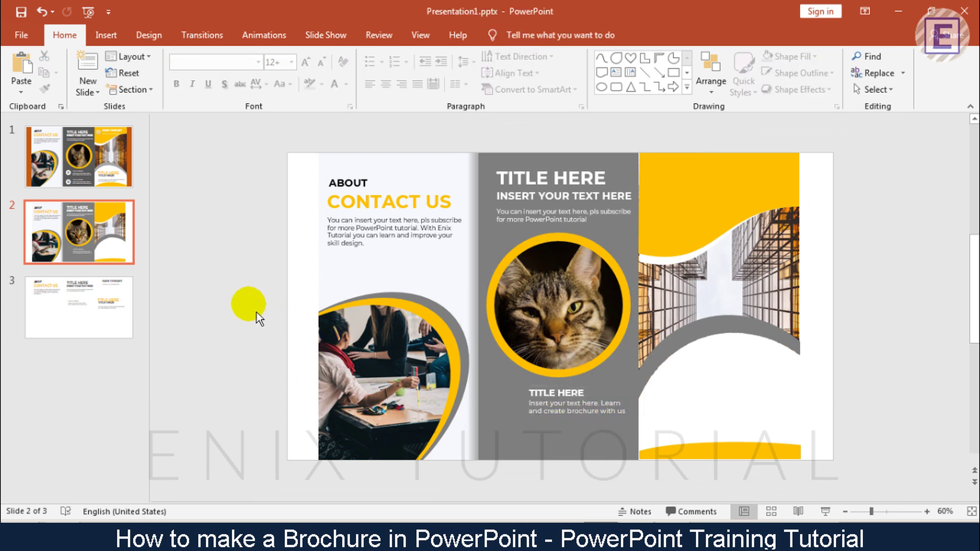
Ctrl-drag a copy of the TITLE HERE block below the first and line it up.
left_click(582, 391)
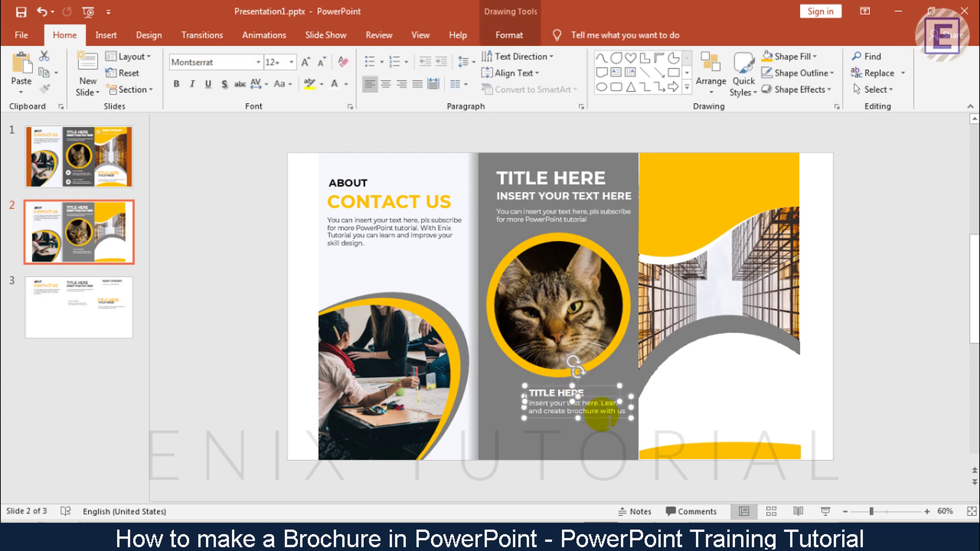
left_click_drag(607, 417, 602, 462)
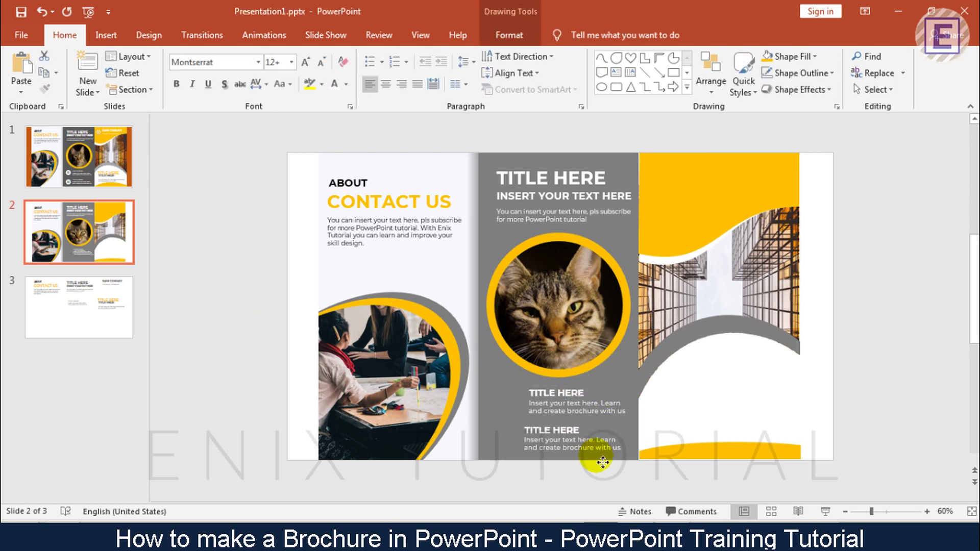
left_click(845, 511)
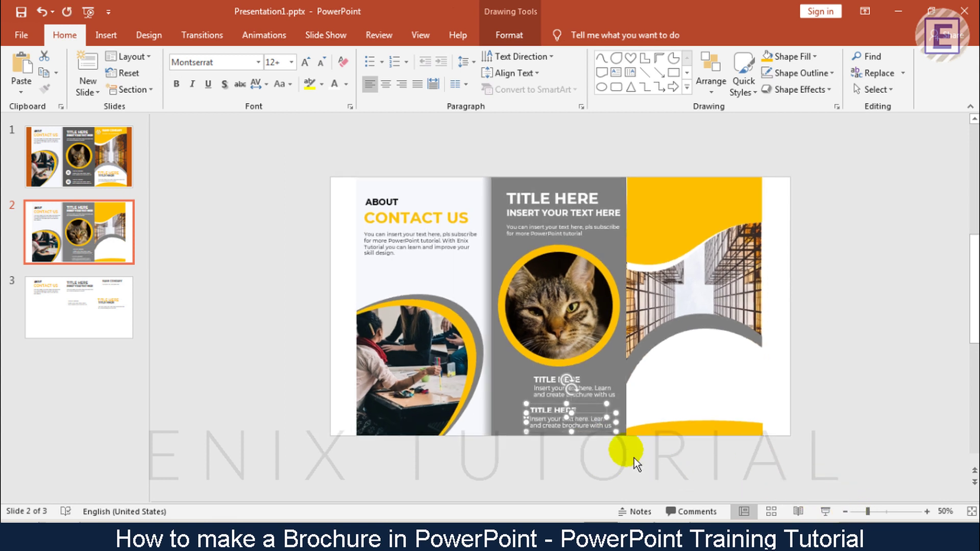
left_click_drag(598, 412, 601, 410)
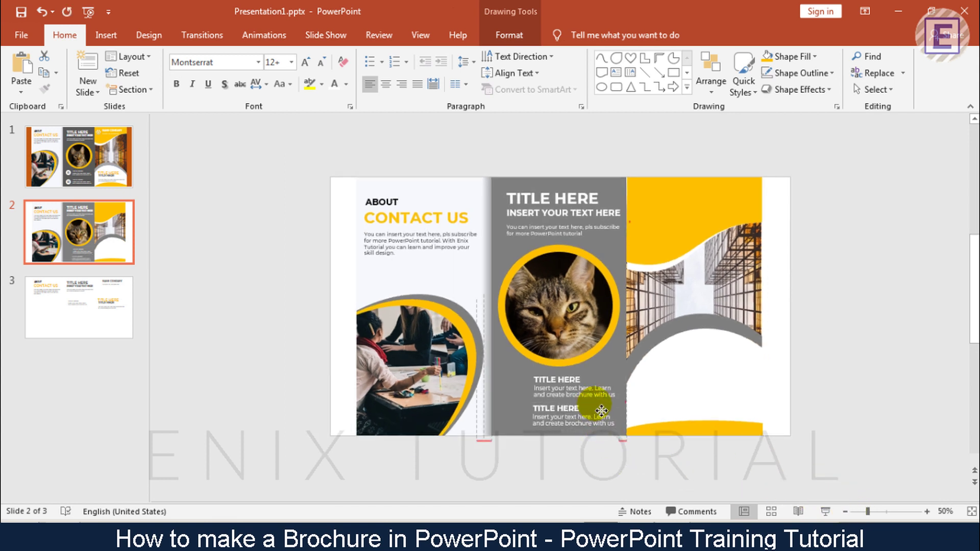
left_click(926, 511)
left_click(926, 512)
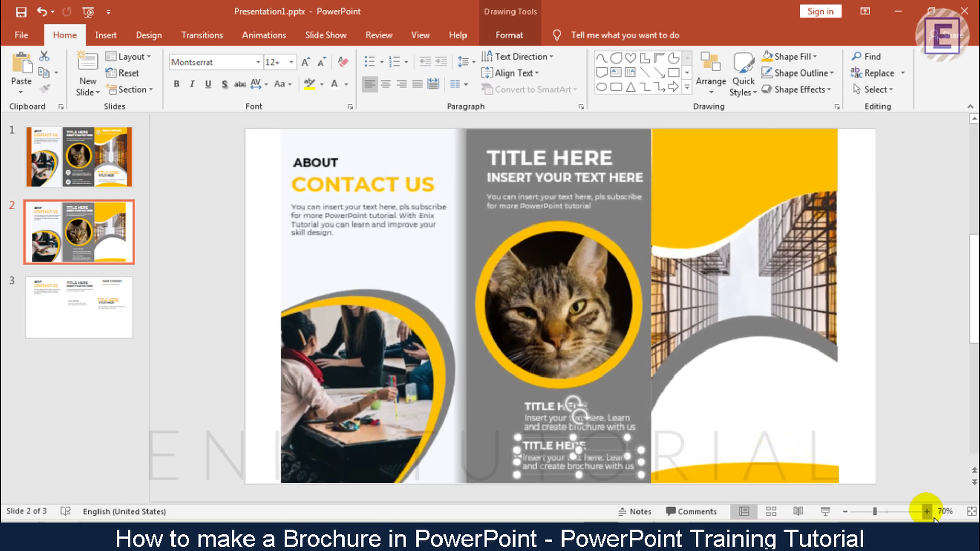
left_click(927, 511)
left_click(926, 511)
left_click(926, 512)
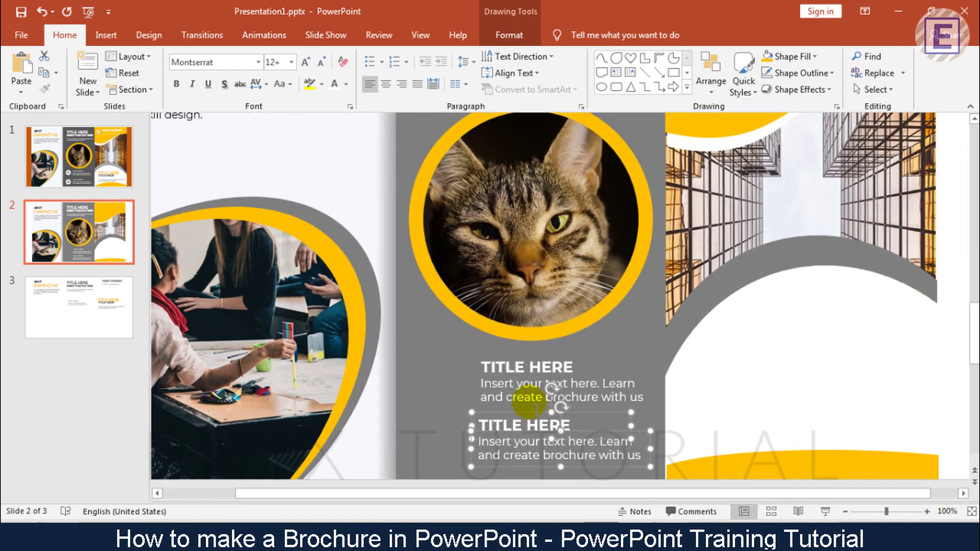
left_click(88, 343)
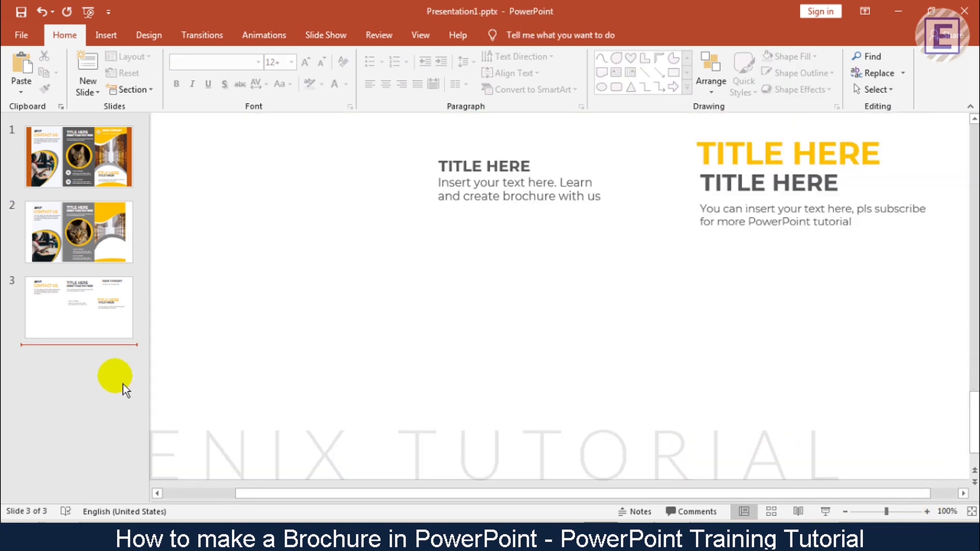
left_click(114, 250)
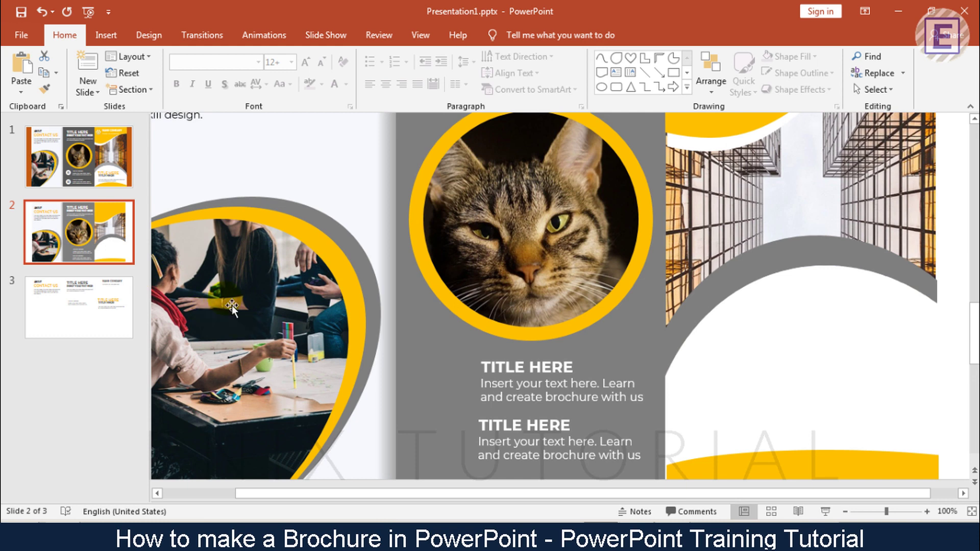
left_click(106, 35)
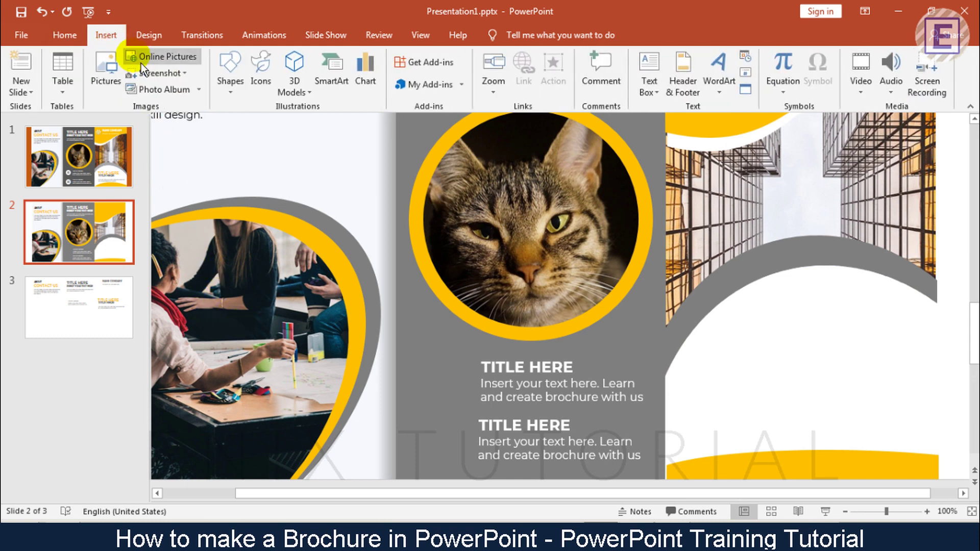
Draw a white oval circle with no outline left of the first TITLE HERE block.
left_click(229, 89)
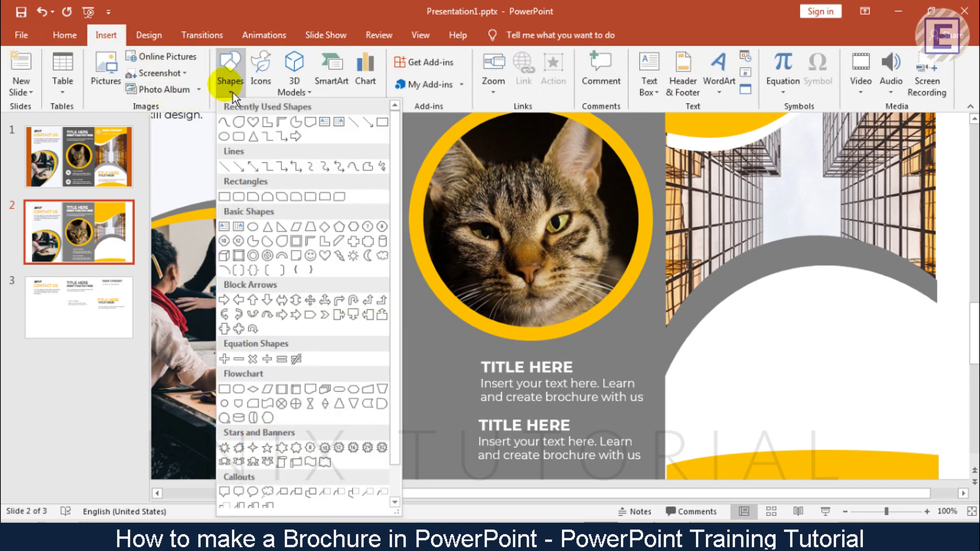
left_click(252, 226)
mouse_move(422, 353)
left_mouse_down()
mouse_move(448, 378)
mouse_move(430, 387)
left_mouse_up()
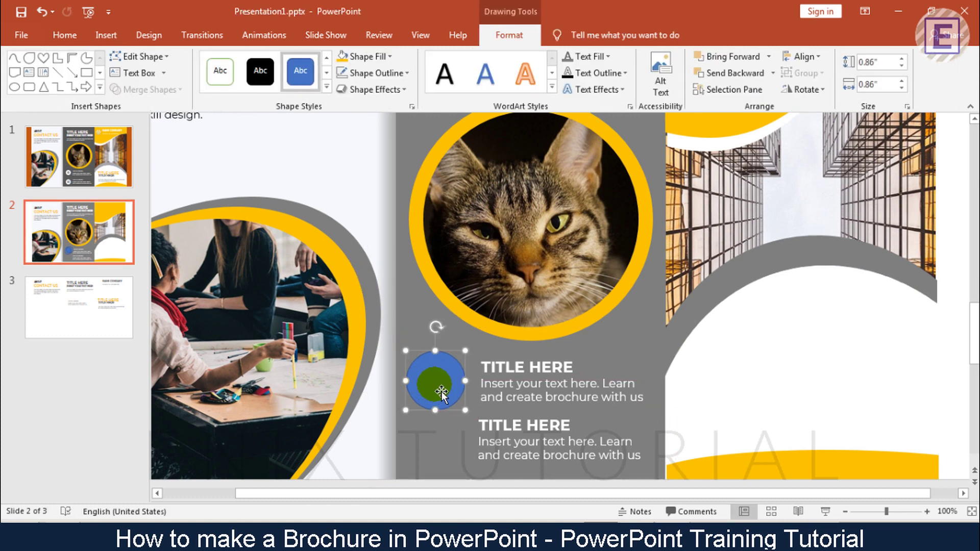
left_click(374, 57)
left_click(342, 104)
left_click(377, 74)
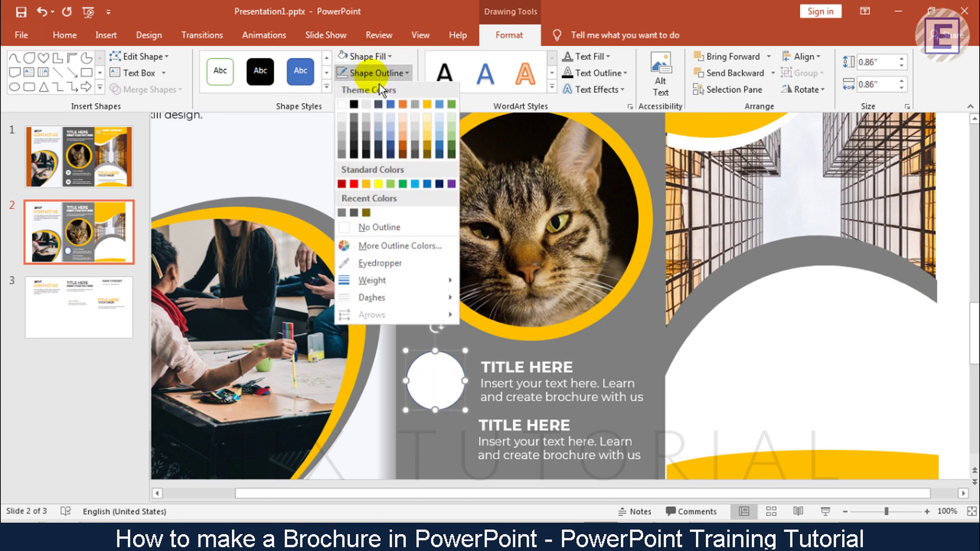
left_click(363, 227)
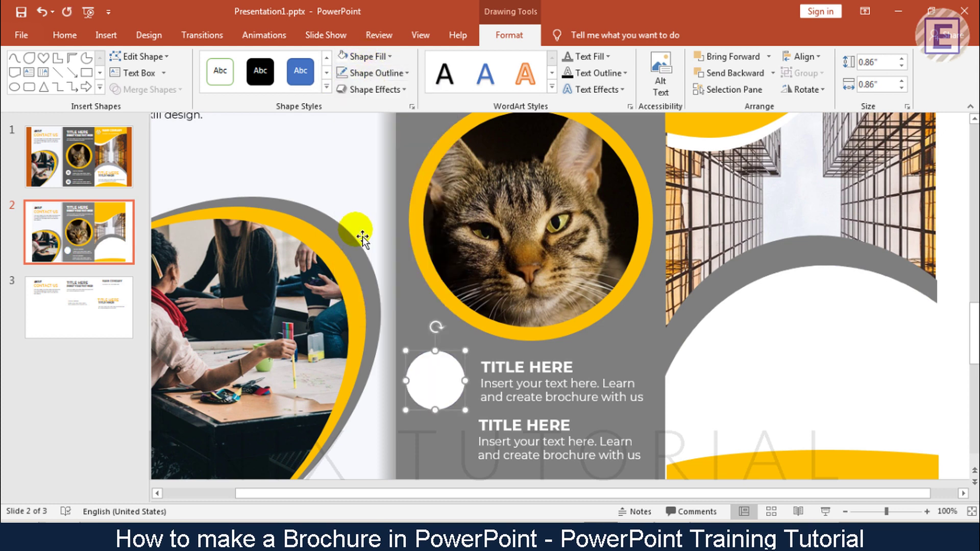
Draw a text box inside the white circle.
left_click(105, 34)
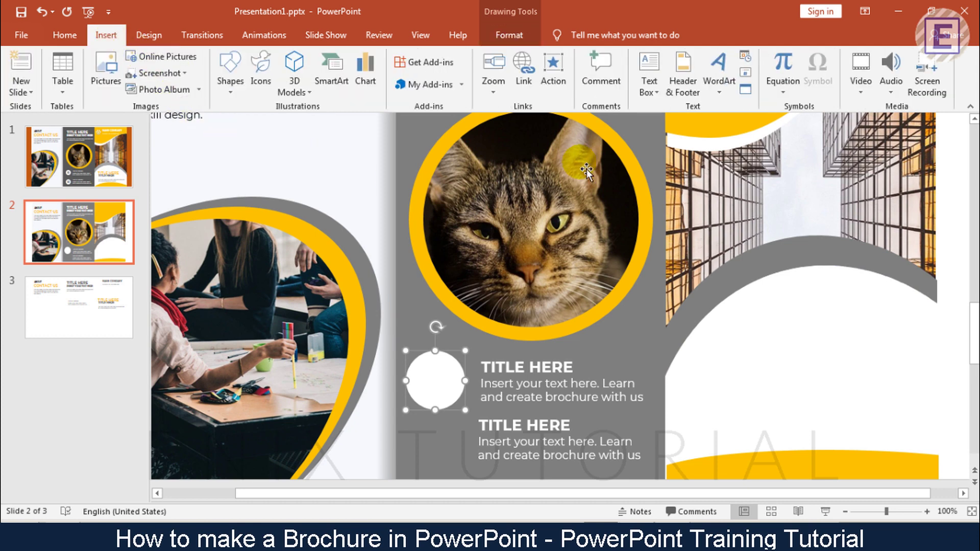
left_click(648, 77)
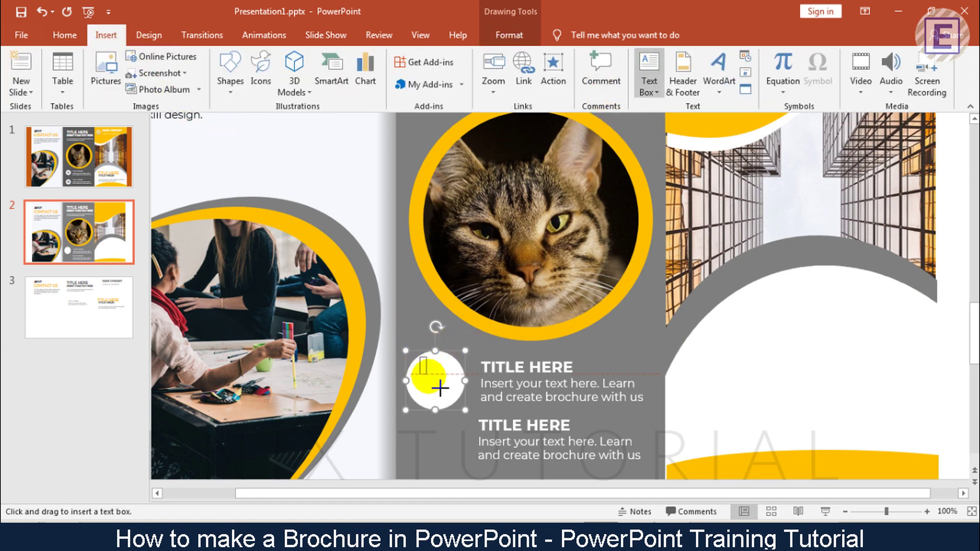
left_click_drag(419, 357, 444, 384)
Type the circle's number and make it bold Montserrat, widening its text box.
type("01")
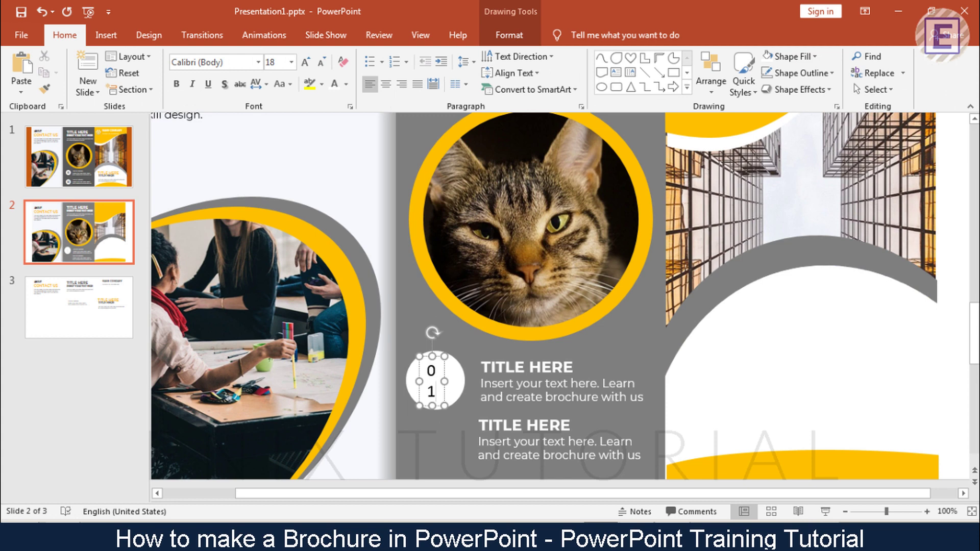
left_click(447, 394)
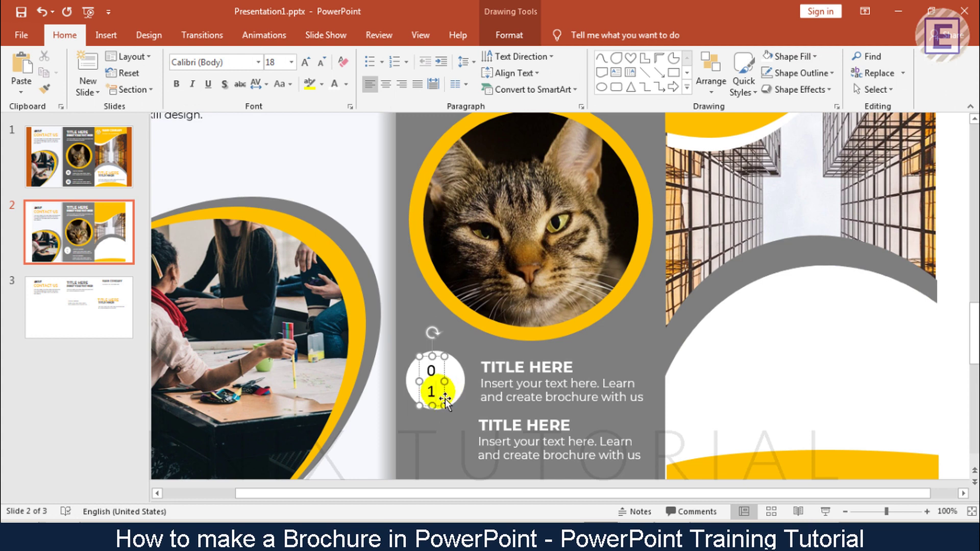
left_click_drag(440, 398, 431, 364)
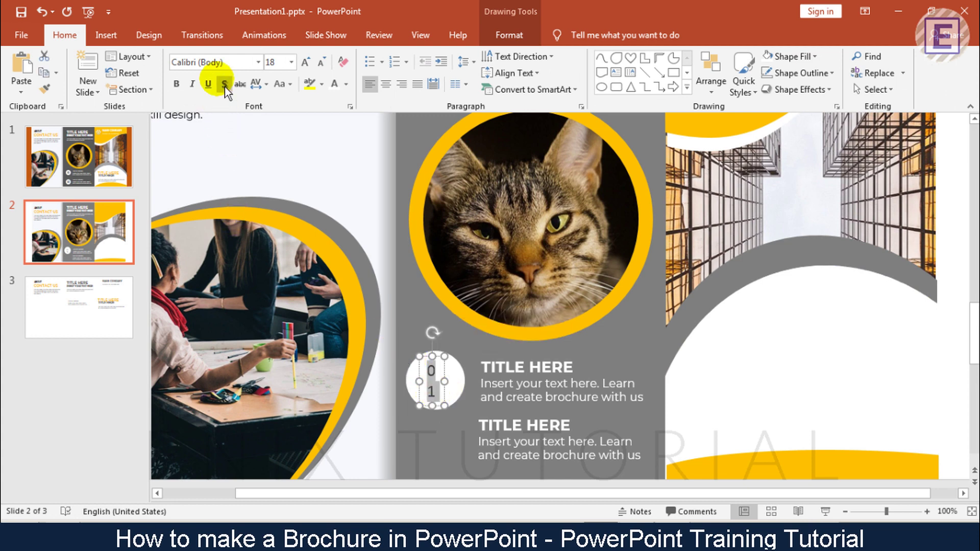
left_click(230, 65)
type("Montserrat")
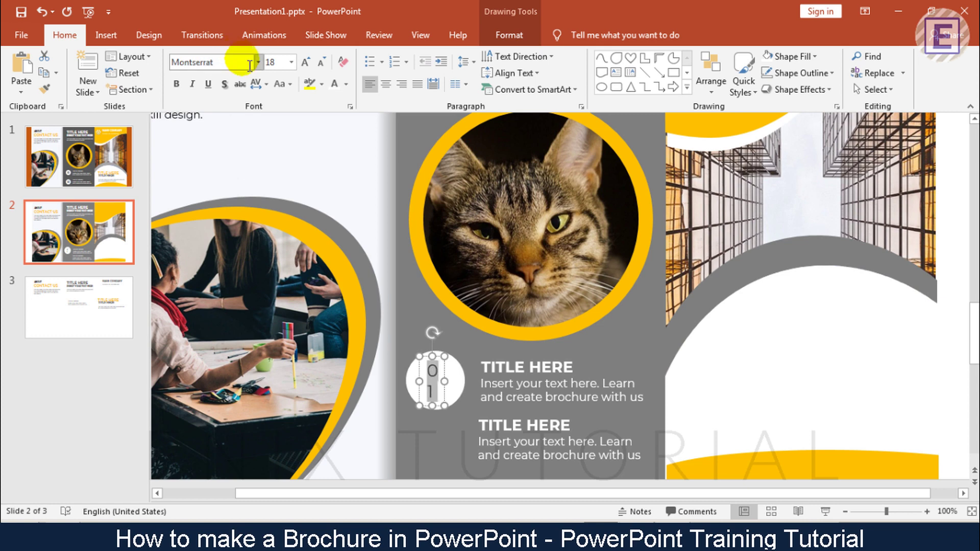
left_click(176, 83)
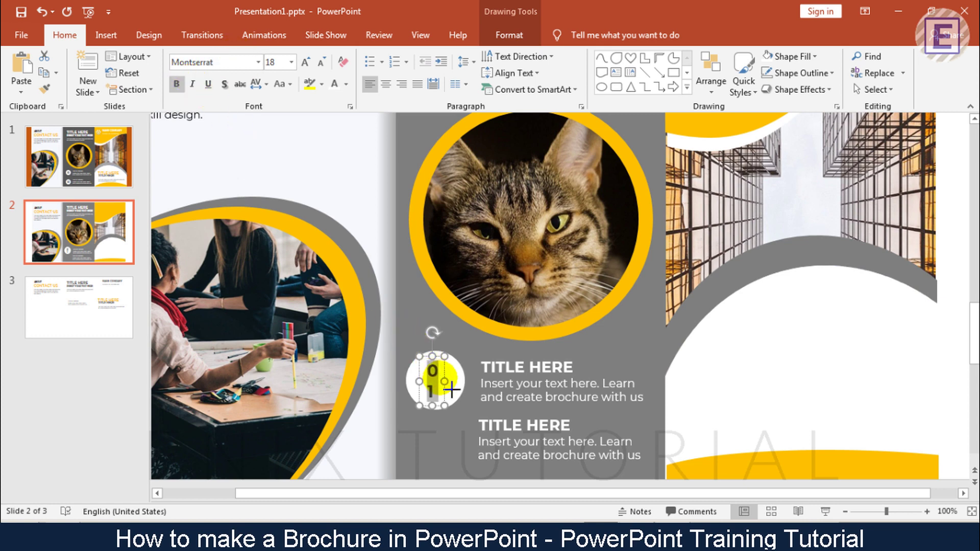
mouse_move(450, 391)
left_mouse_down()
mouse_move(462, 390)
mouse_move(449, 374)
left_mouse_up()
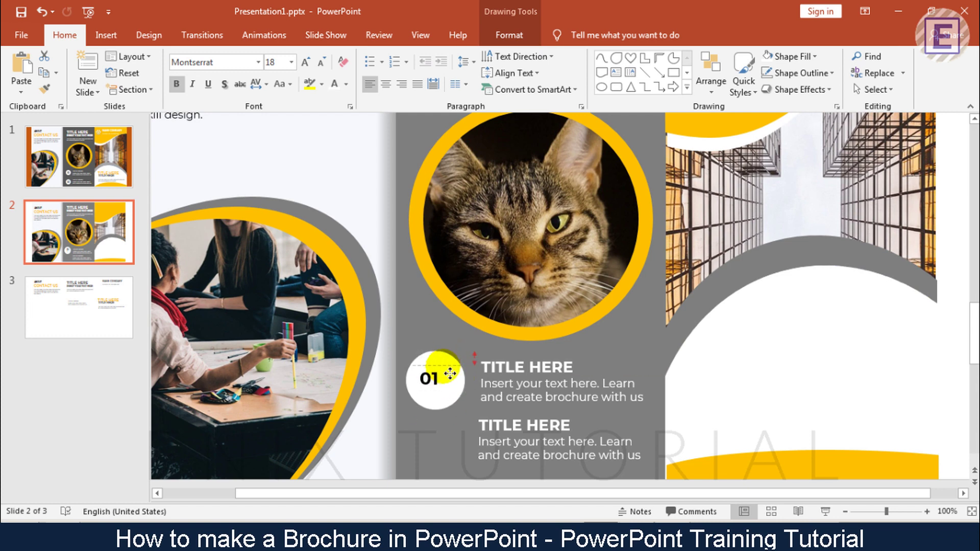
Set the 01 number to 24 pt and resize its box so it fits on one line.
left_click(291, 62)
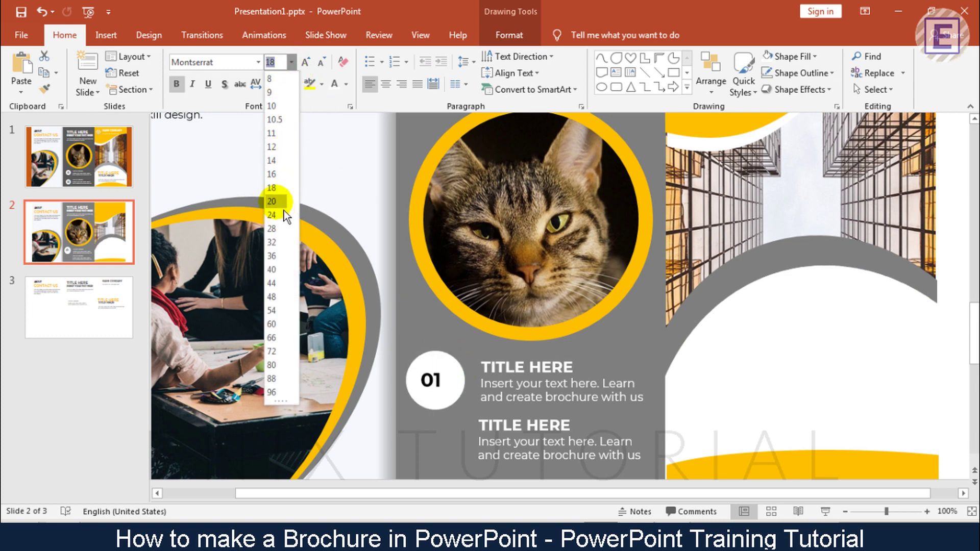
left_click(284, 230)
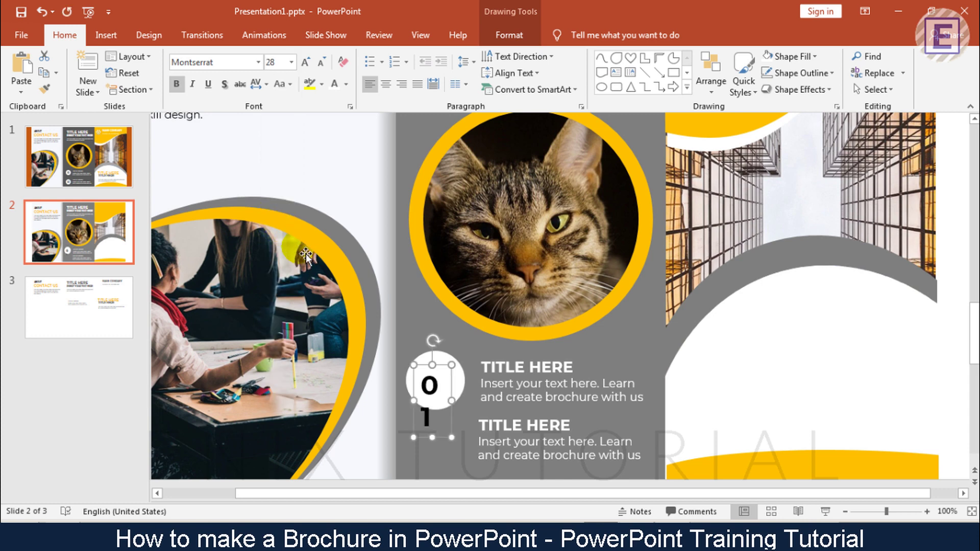
left_click(292, 62)
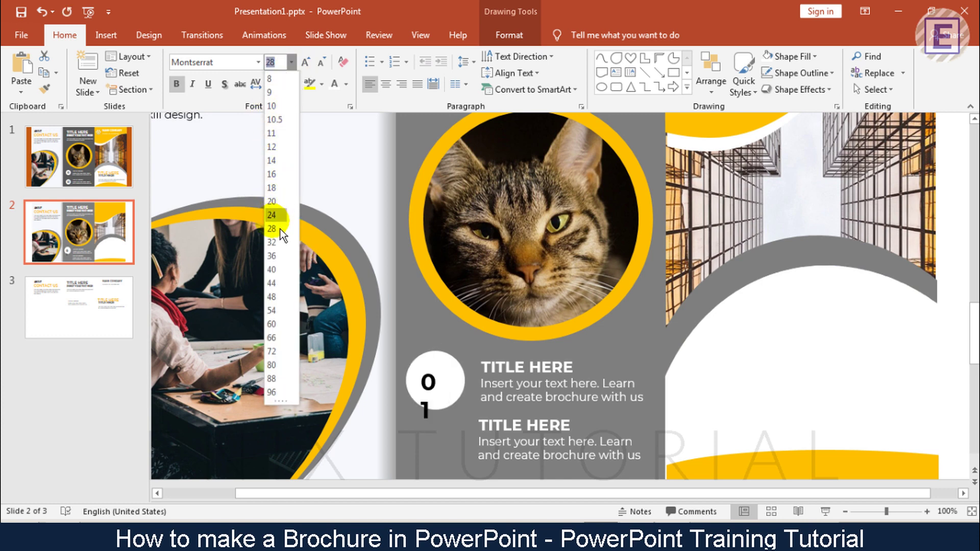
left_click(280, 214)
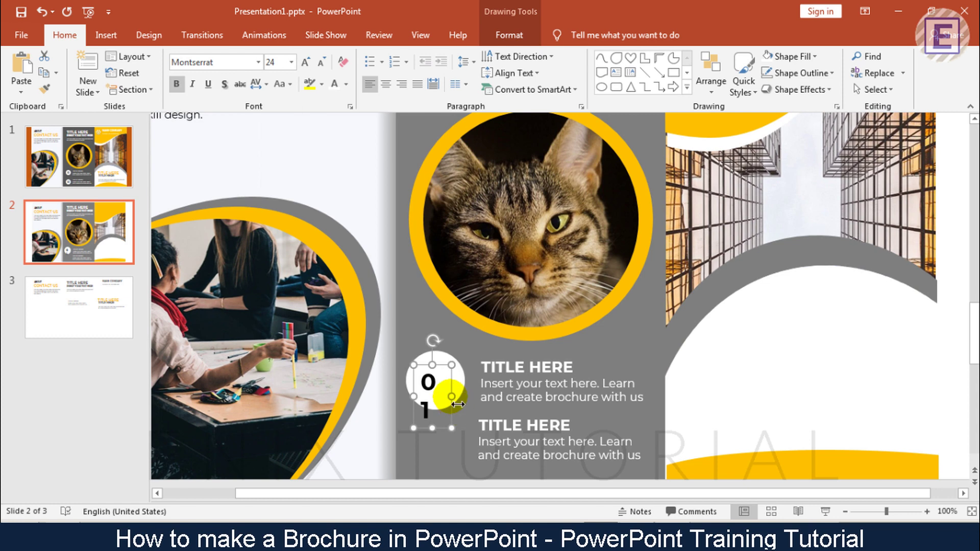
left_click_drag(465, 390, 457, 394)
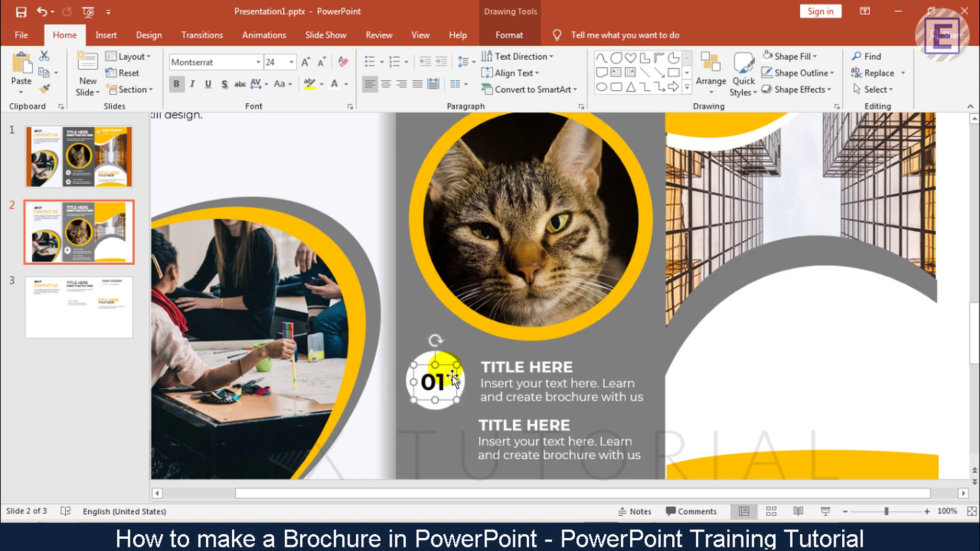
left_click(452, 376)
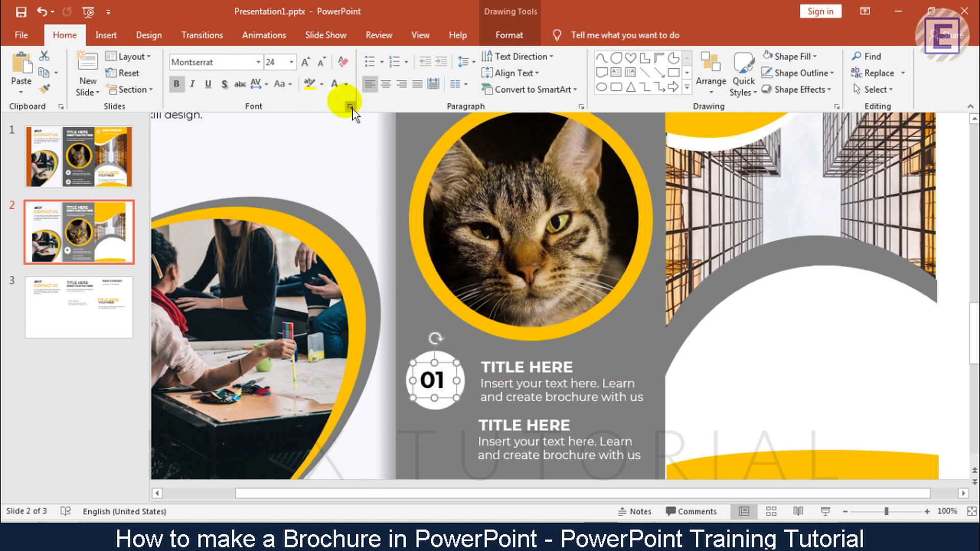
Colour the 01 number with the grey panel colour using the eyedropper.
left_click(347, 85)
left_click(361, 264)
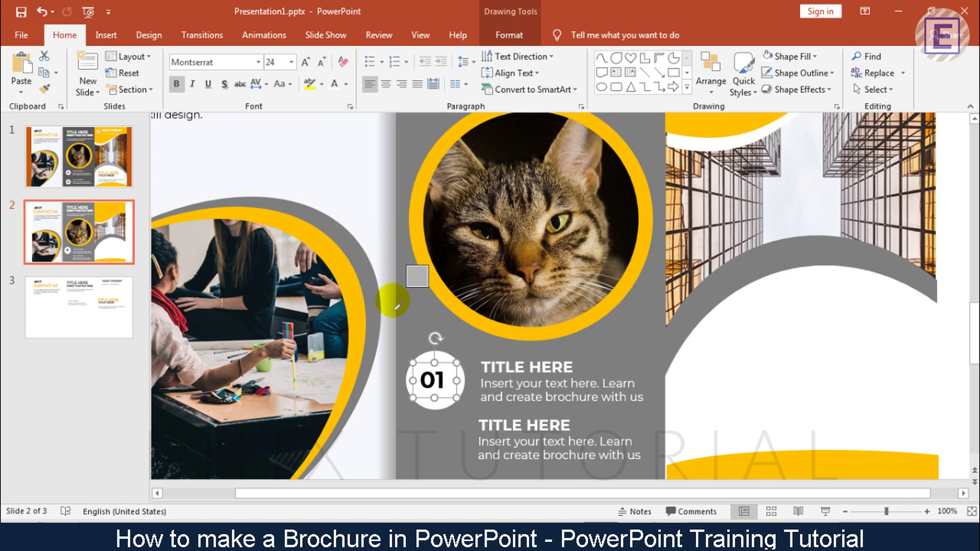
left_click(415, 325)
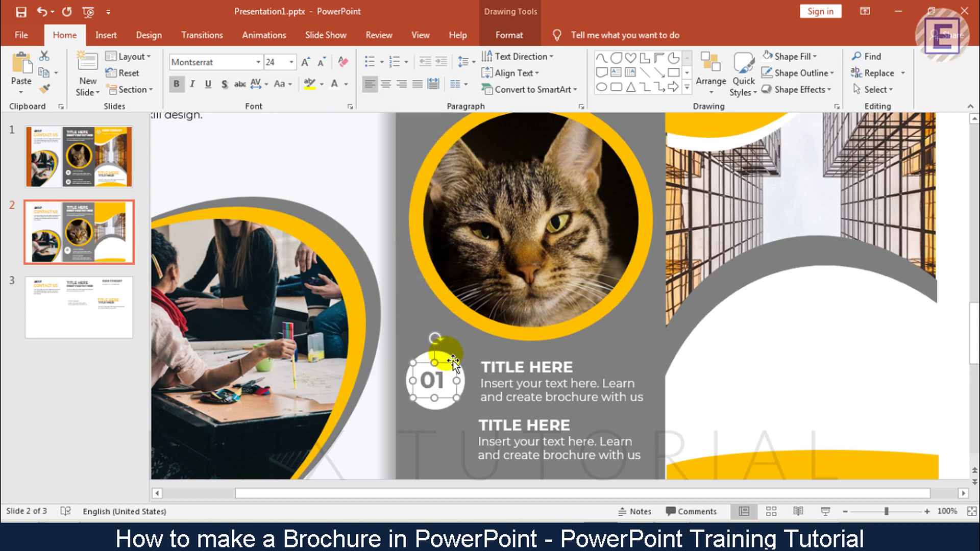
Duplicate the 01 circle for the second TITLE HERE block and nudge both circles into position.
left_click(452, 362, "shift")
left_click_drag(452, 362, 481, 433)
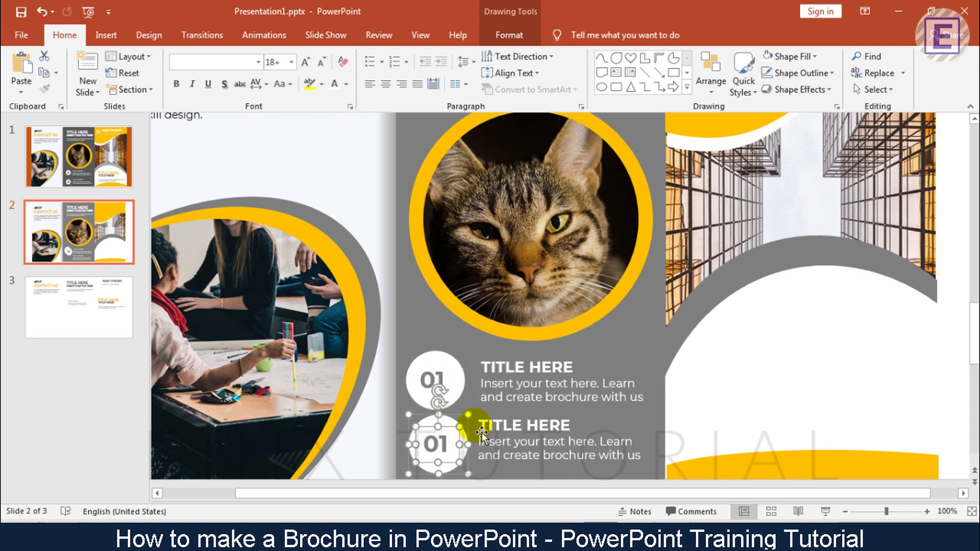
left_click(845, 512)
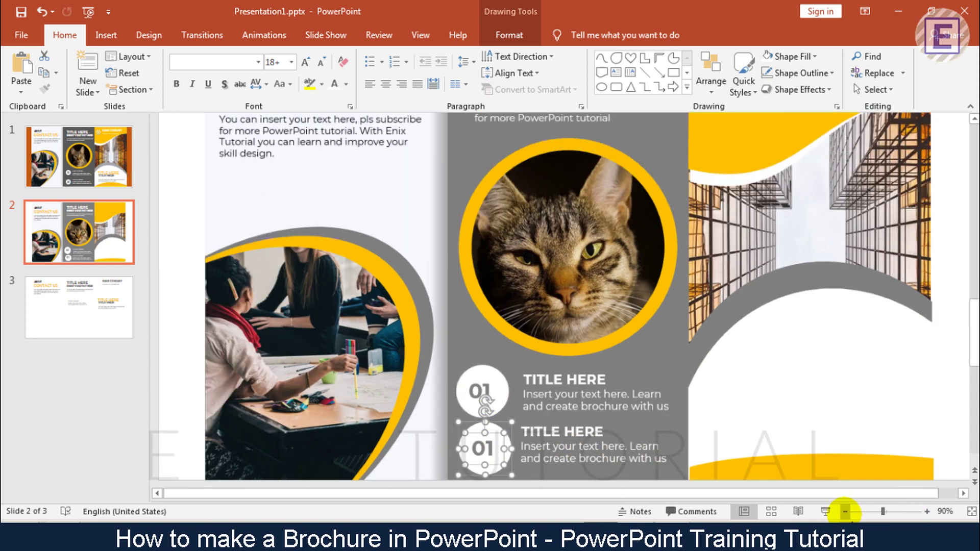
left_click(845, 511)
left_click(845, 511)
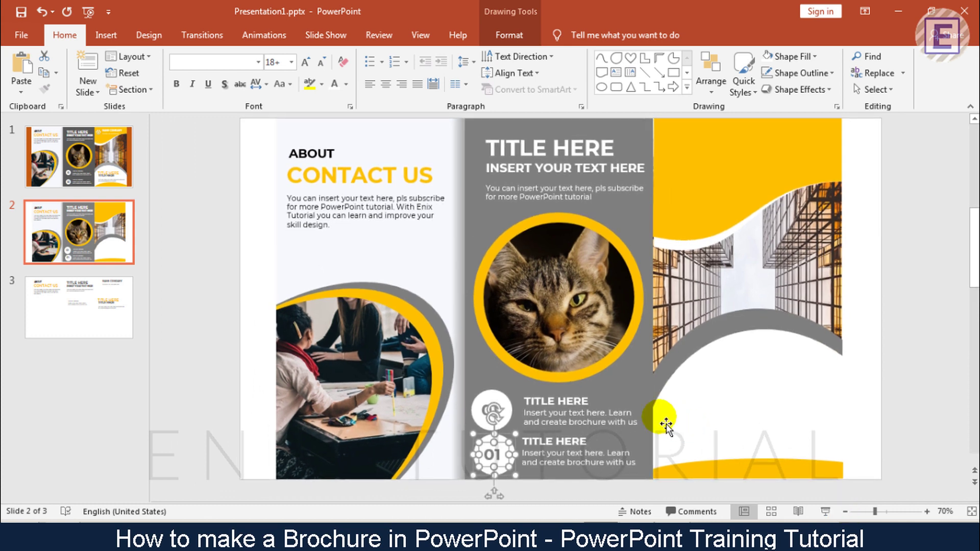
left_click_drag(507, 405, 507, 407)
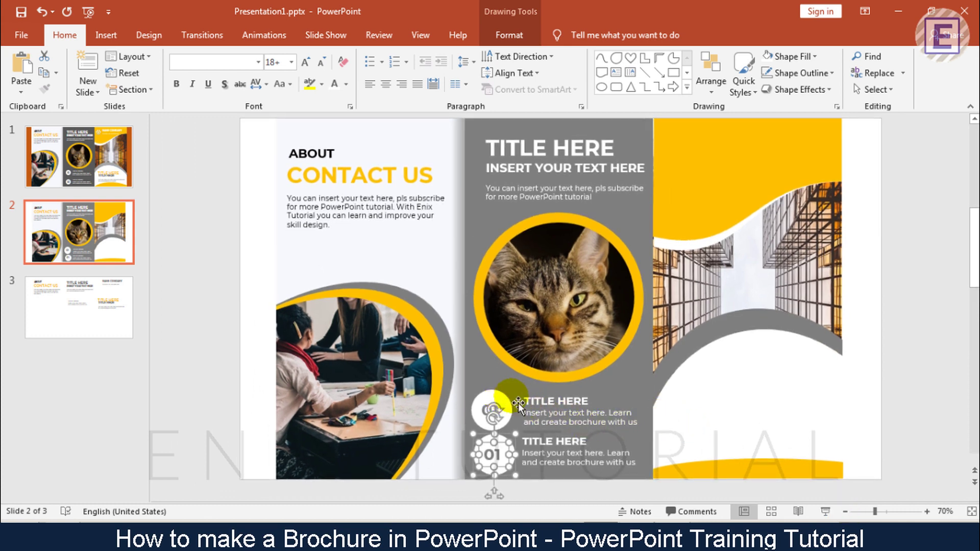
left_click(196, 365)
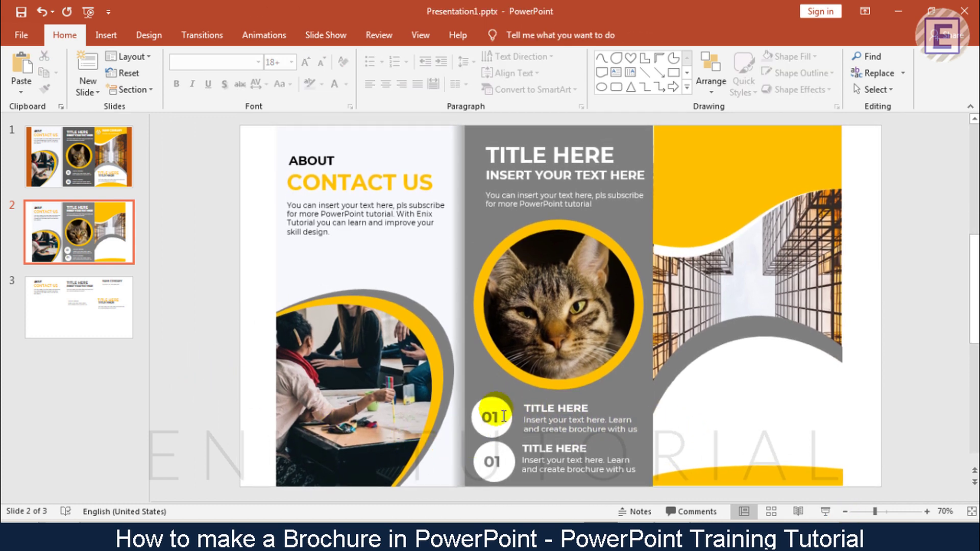
left_click(503, 406)
left_click_drag(504, 420, 505, 404)
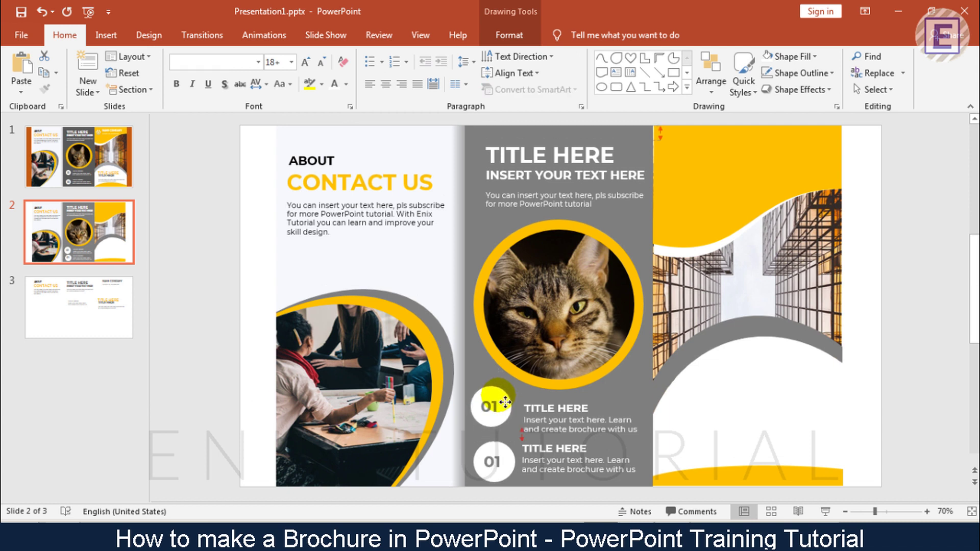
left_click(505, 403)
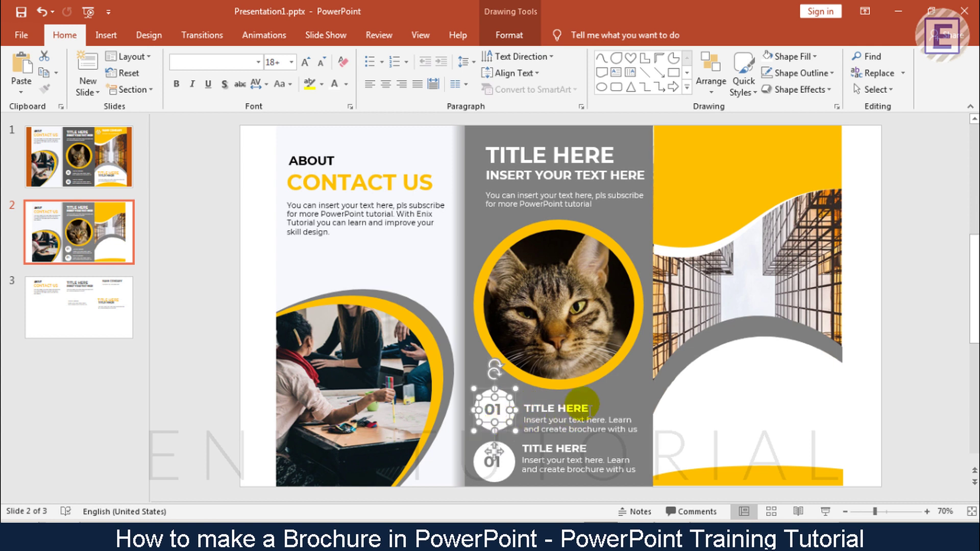
Shift the upper title and body text up and the lower pair down beside their circles.
left_click(588, 406)
left_click(602, 433, "shift")
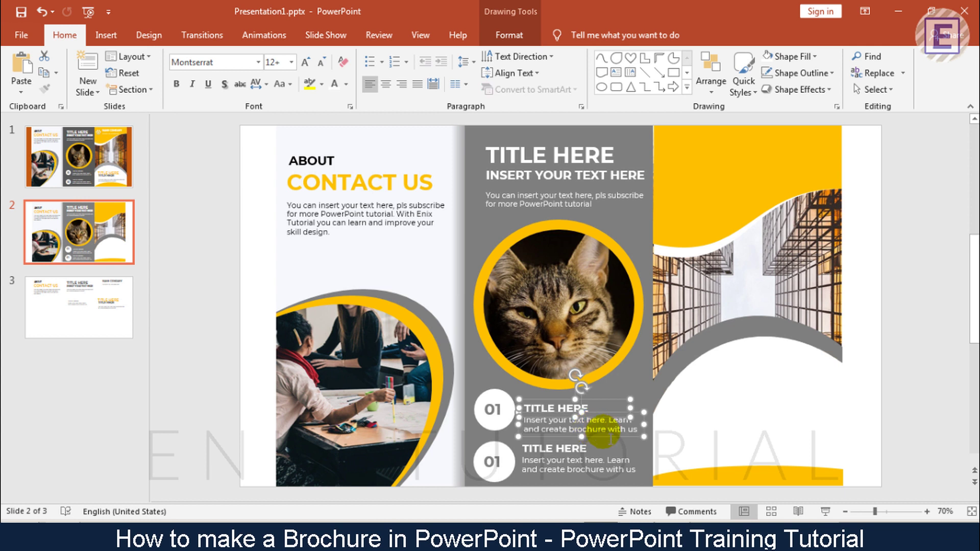
left_click_drag(617, 445, 617, 438)
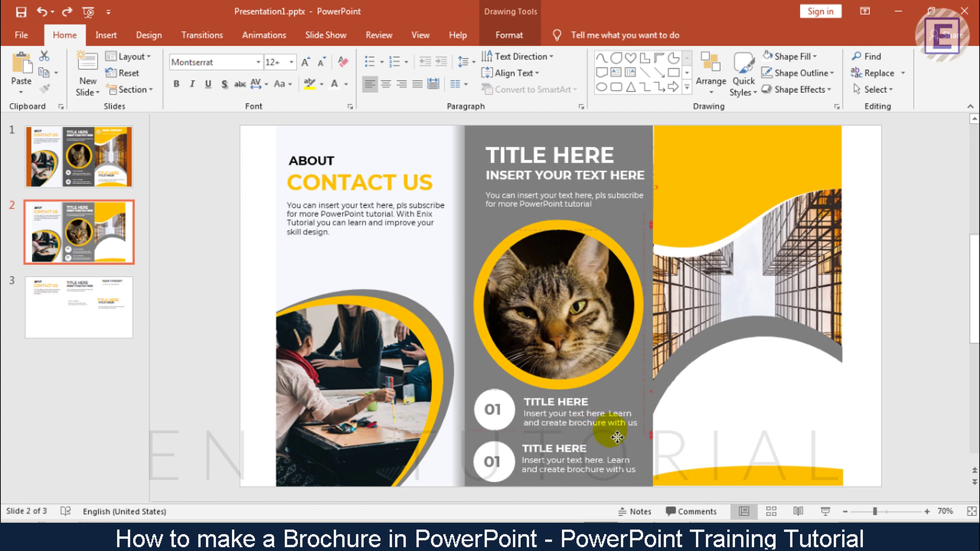
left_click(574, 473)
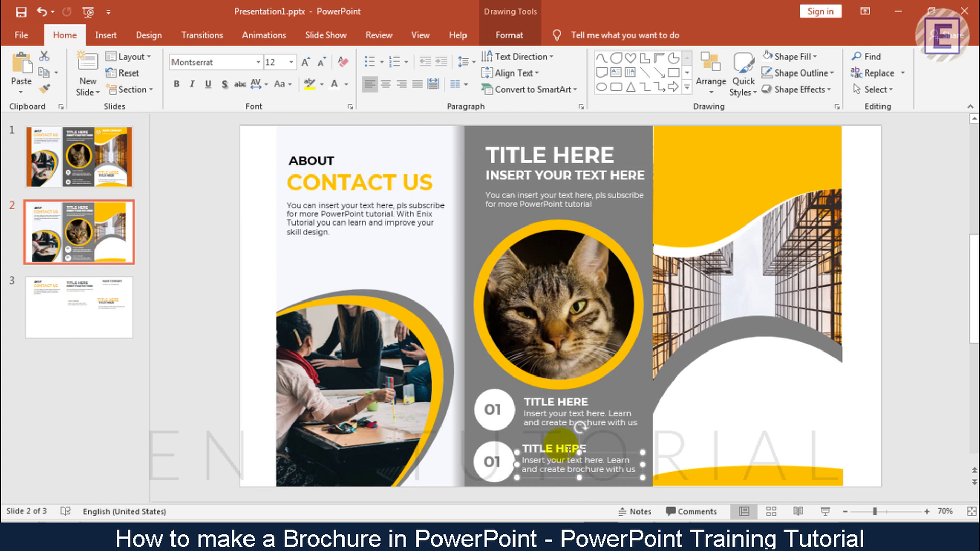
left_click(557, 448, "shift")
left_click_drag(559, 483, 559, 485)
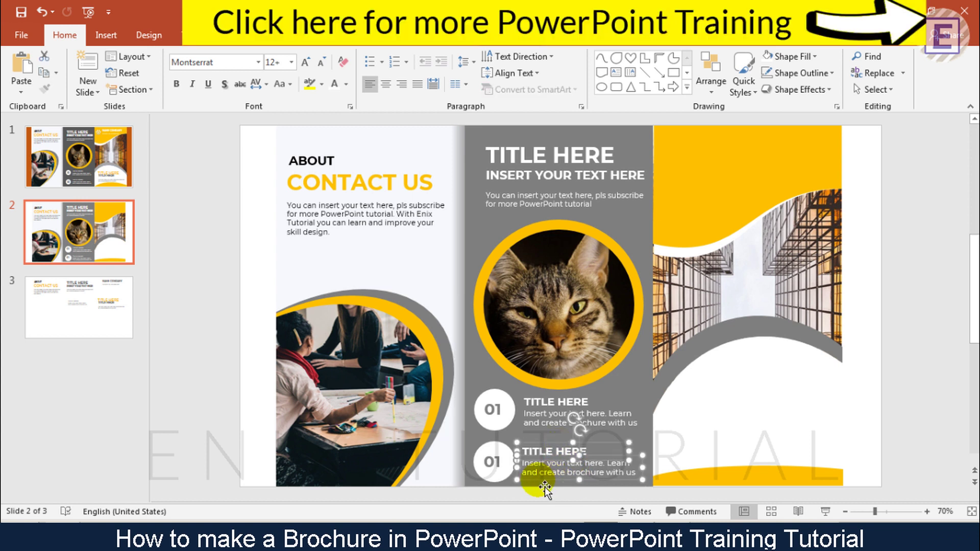
Change the lower circle's number to 02.
left_click(503, 463)
type("0")
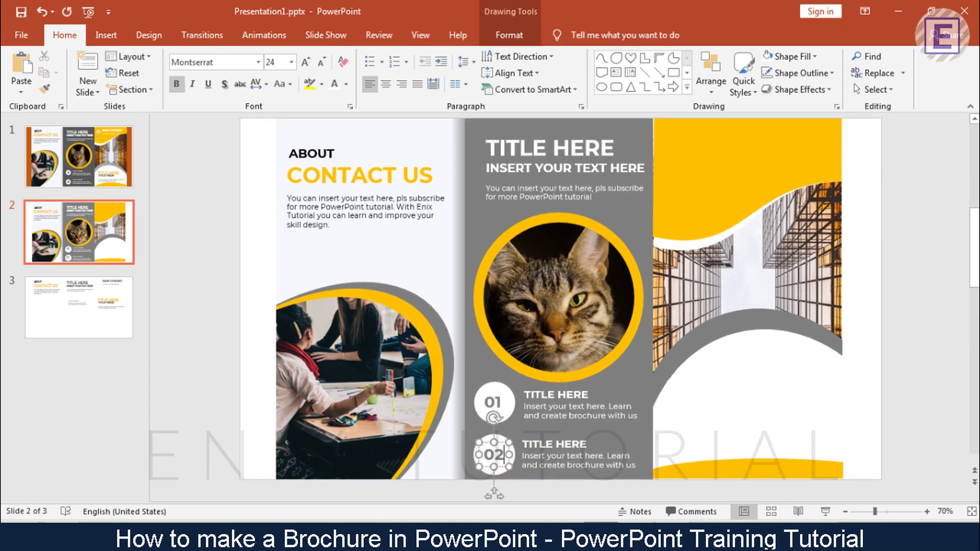
left_click(196, 387)
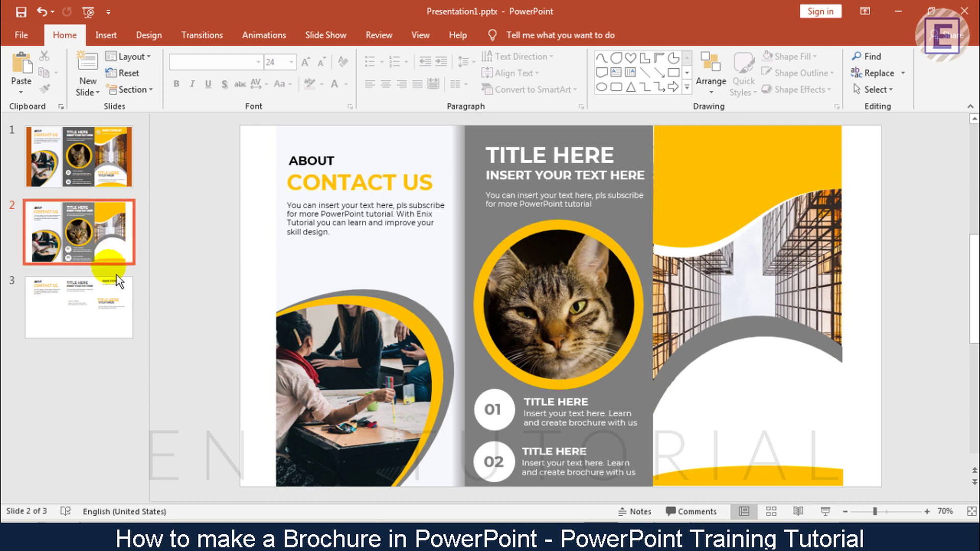
Bring the NAME COMPANY and phone text from slide 3 onto slide 2's yellow top, colored white.
left_click(128, 306)
left_click_drag(684, 116, 894, 213)
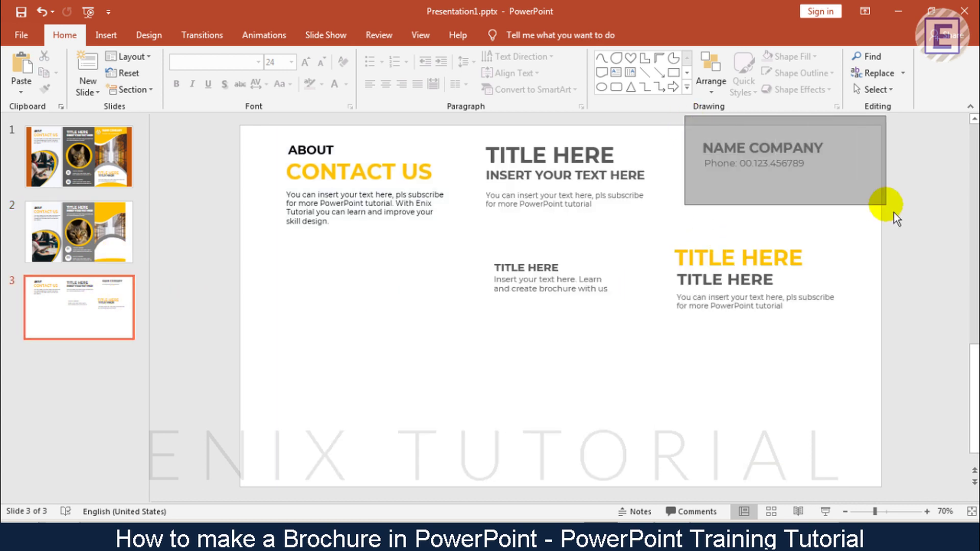
left_click(114, 257)
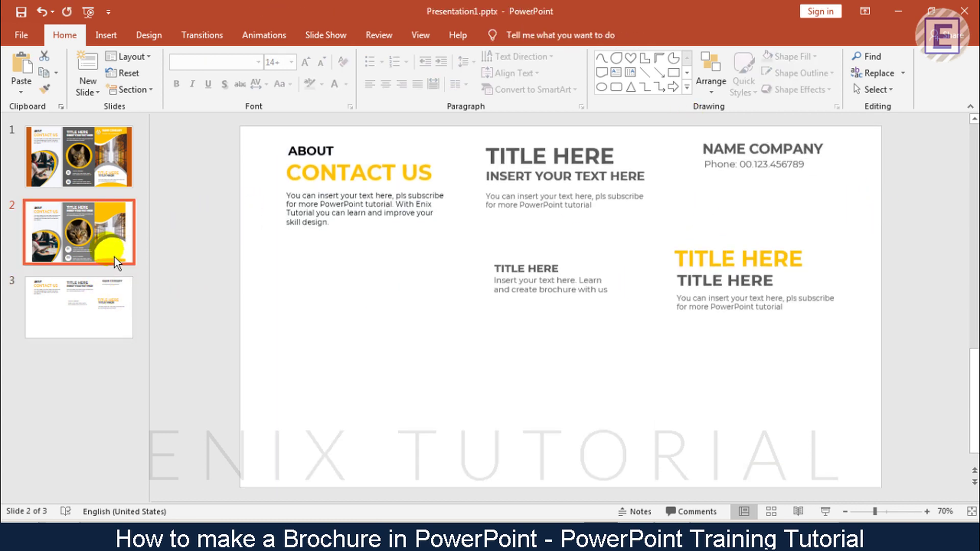
key("ctrl+v")
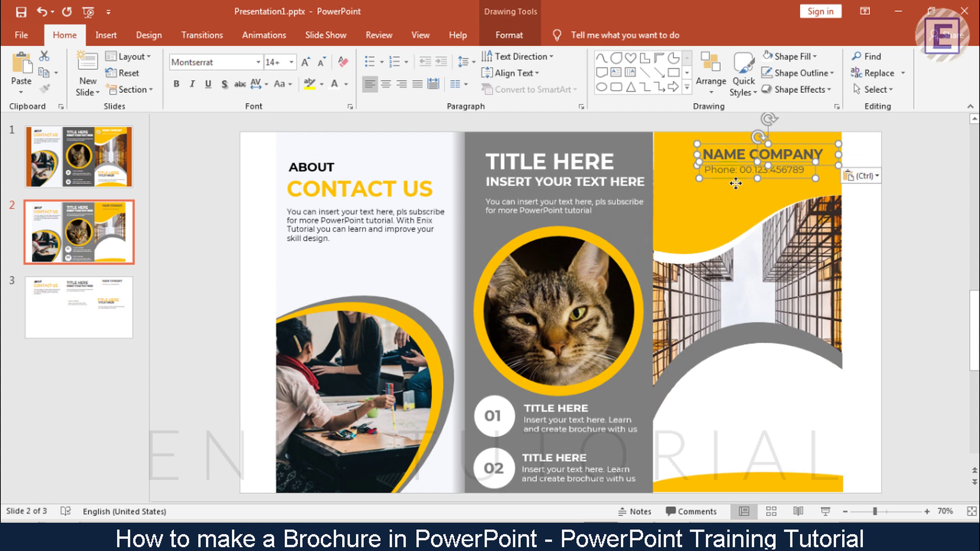
left_click_drag(735, 184, 694, 209)
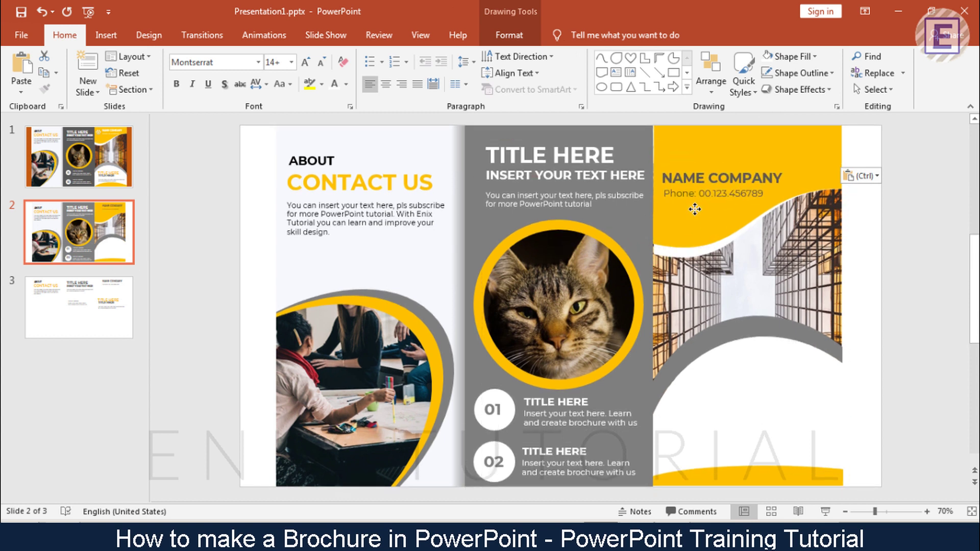
left_click_drag(695, 209, 693, 219)
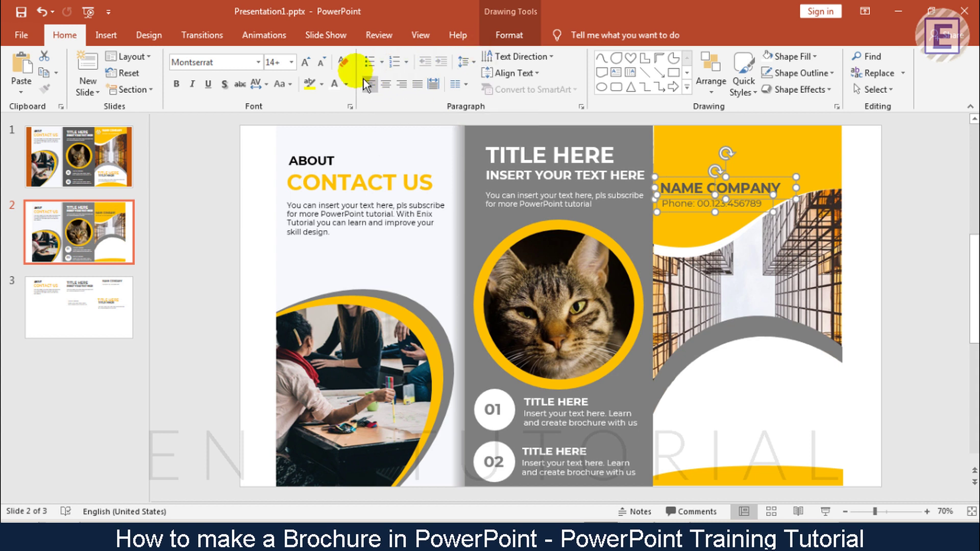
left_click(343, 92)
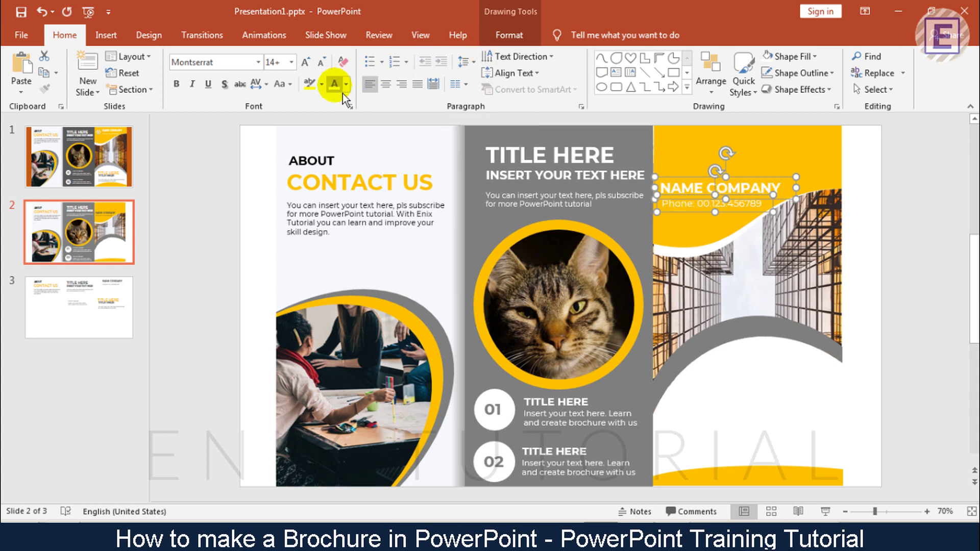
Copy the TITLE HERE block from slide 3 into the lower white area of slide 2's right panel.
left_click(115, 305)
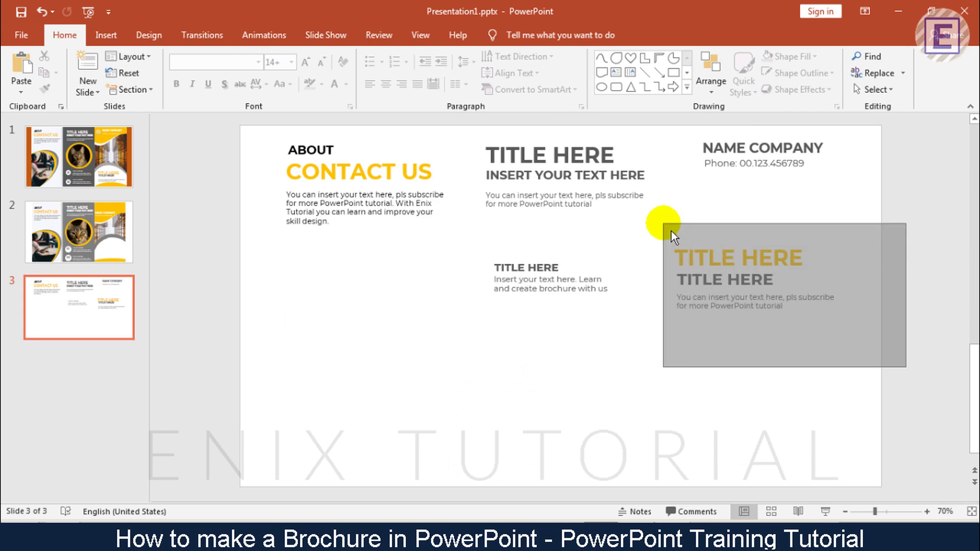
left_click_drag(906, 367, 672, 231)
key("ctrl+c")
left_click(111, 241)
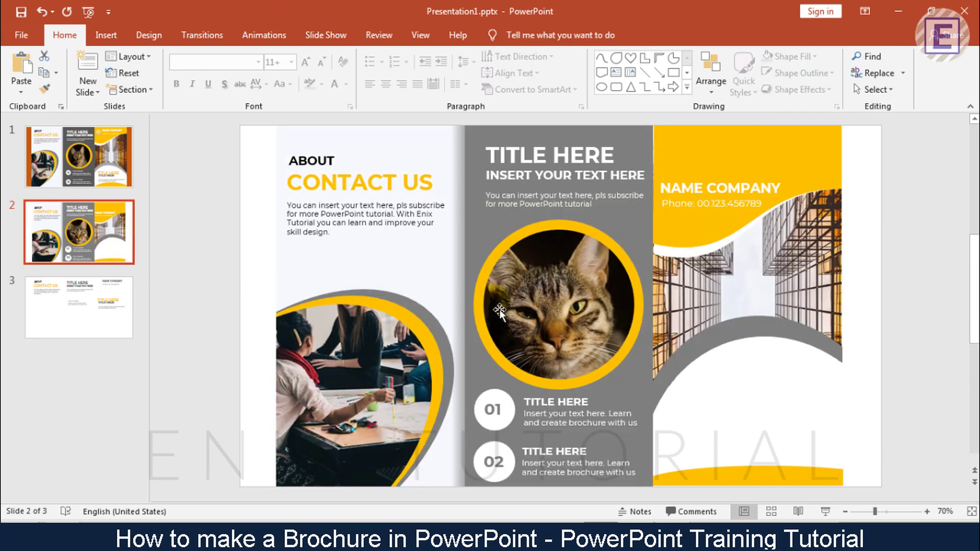
key("ctrl+v")
left_click_drag(790, 310, 785, 467)
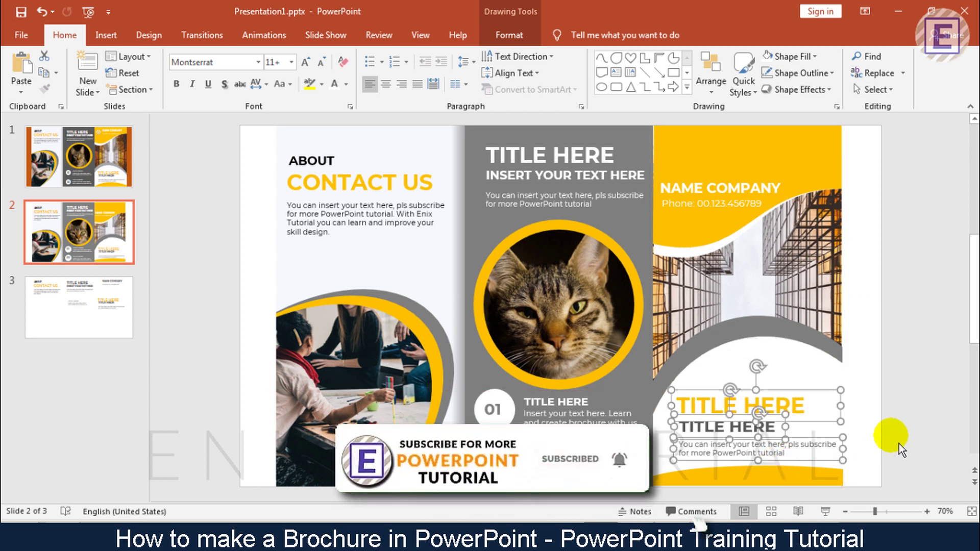
left_click(934, 431)
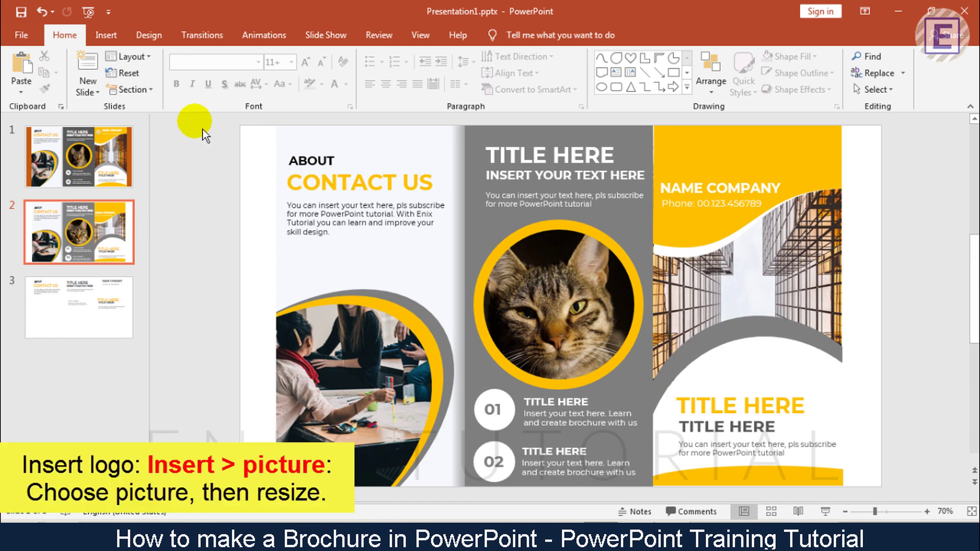
Insert logo.png and shrink the white paw logo to a small size above NAME COMPANY.
left_click(107, 37)
left_click(116, 74)
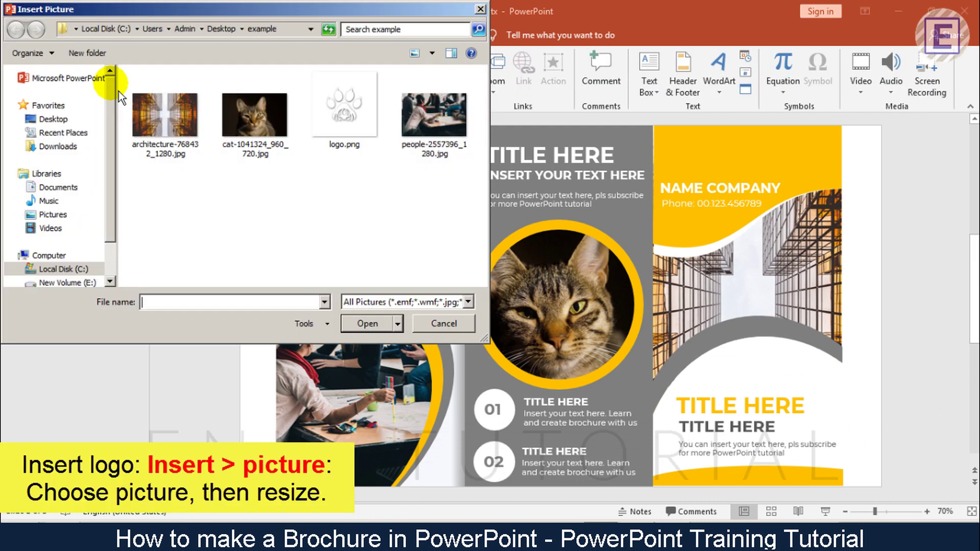
double_click(330, 133)
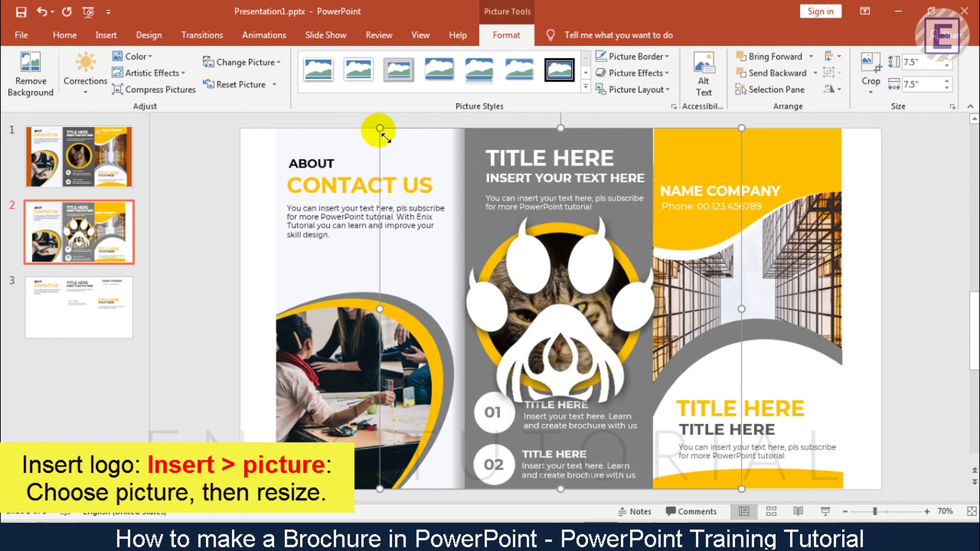
mouse_move(379, 127)
left_mouse_down()
mouse_move(602, 383)
mouse_move(711, 394)
mouse_move(678, 153)
left_mouse_up()
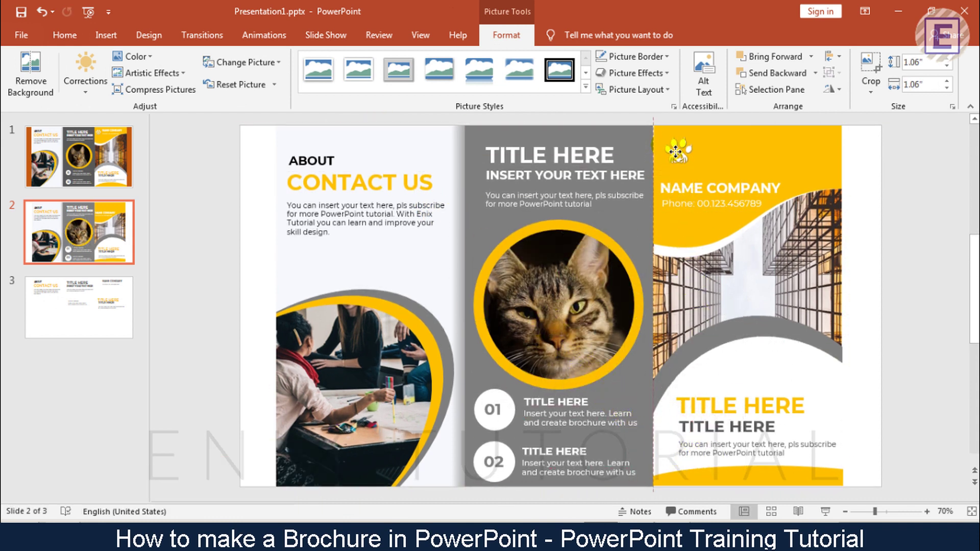
left_click(947, 322)
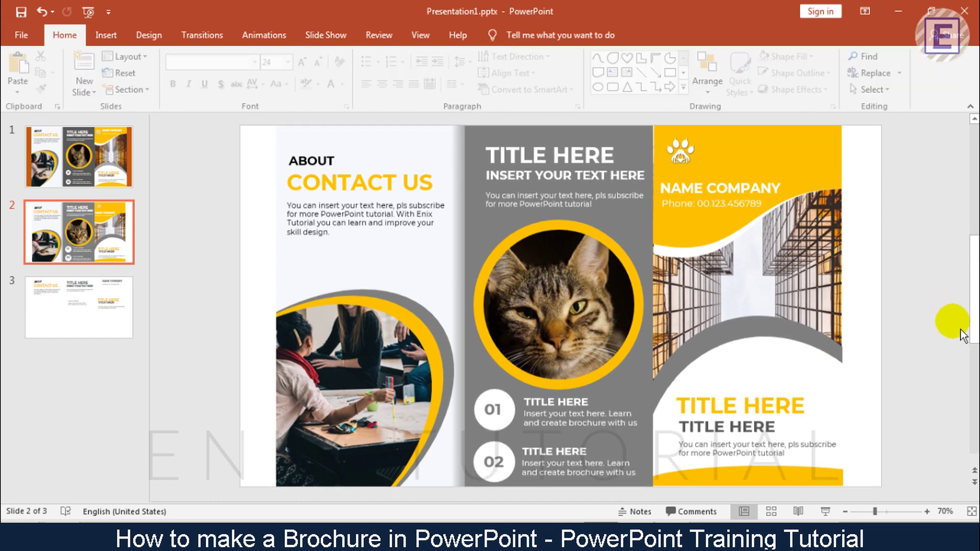